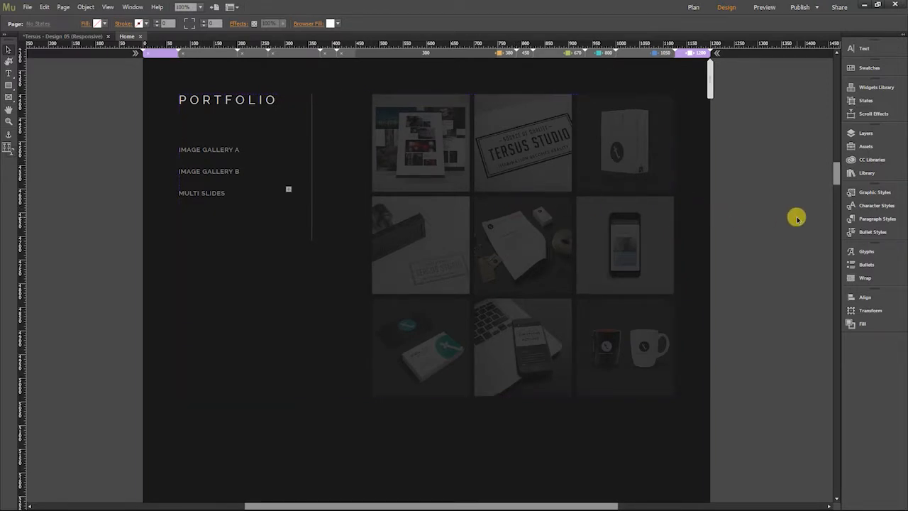
Step: Review the portfolio section by switching between the Image Gallery A, Image Gallery B and Multi Slides triggers and selecting their target galleries
{"action": "left_click", "coordinate": [212, 149]}
{"action": "left_click", "coordinate": [196, 172]}
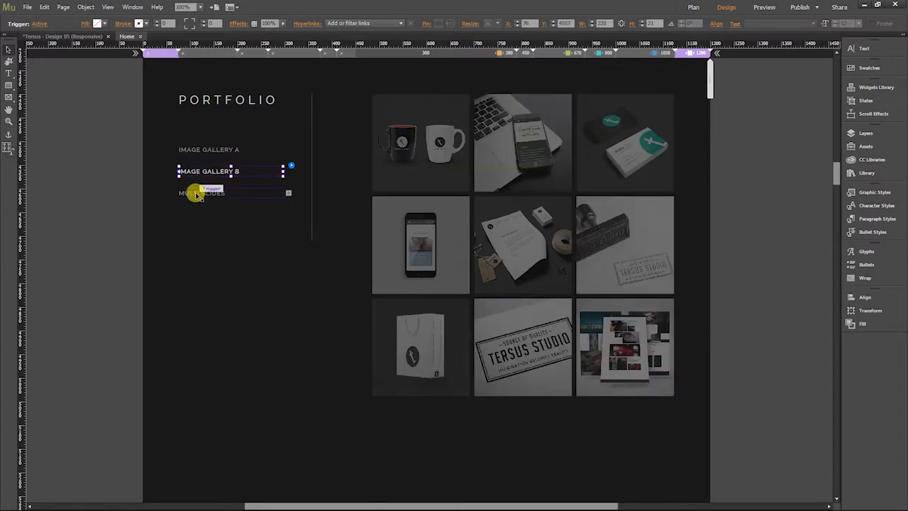
{"action": "left_click", "coordinate": [197, 192]}
{"action": "left_click", "coordinate": [209, 150]}
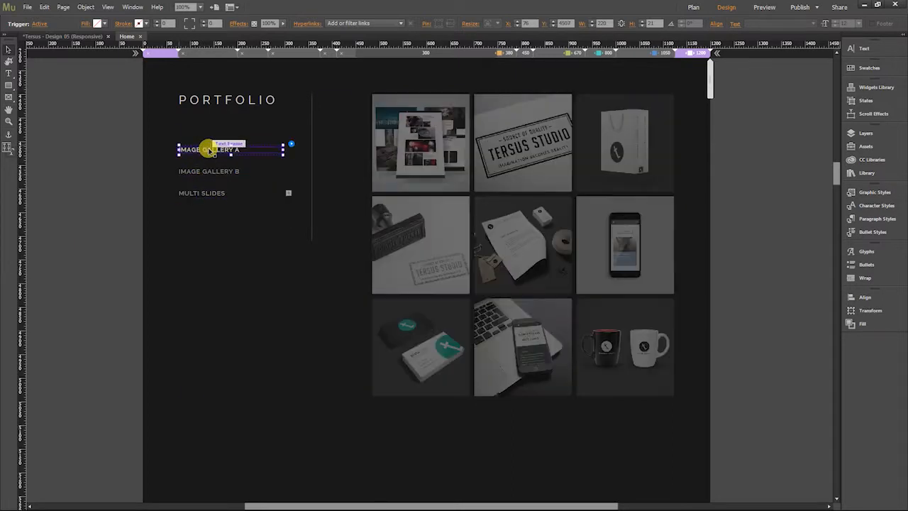
{"action": "left_click", "coordinate": [224, 172]}
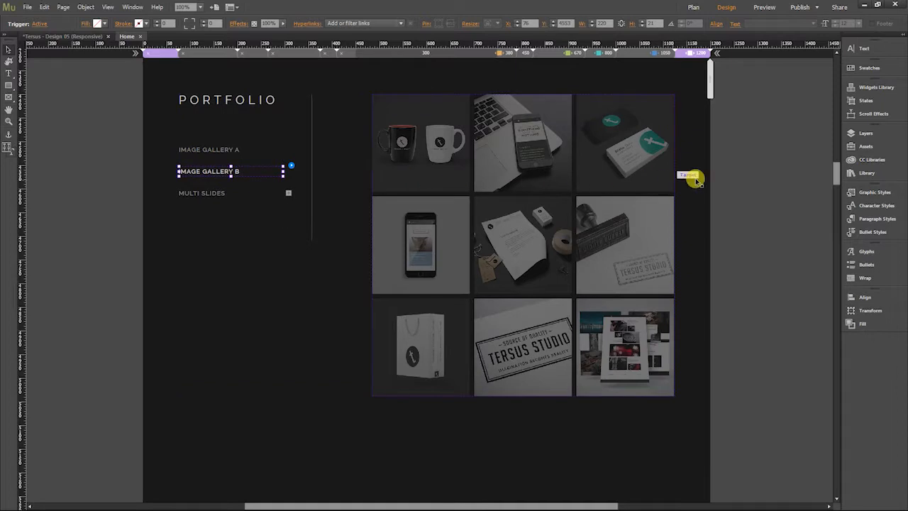
{"action": "left_click", "coordinate": [213, 195]}
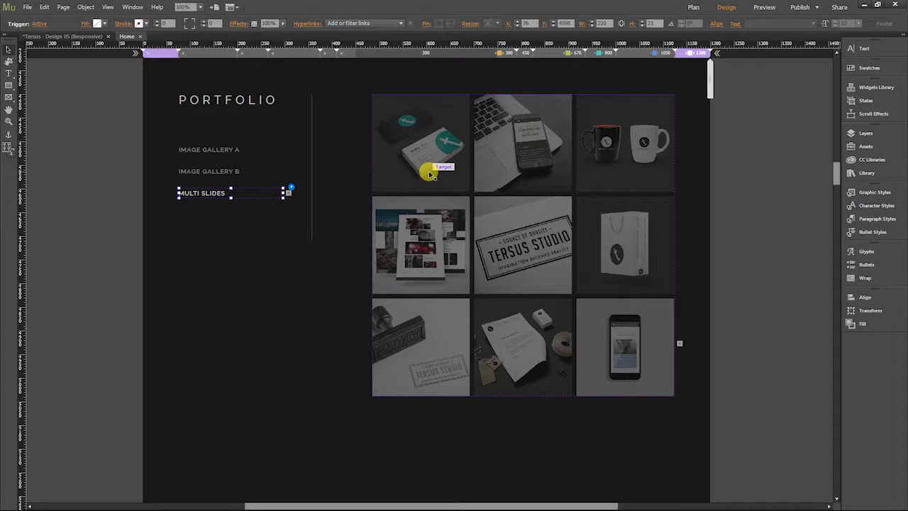
{"action": "left_click", "coordinate": [229, 148]}
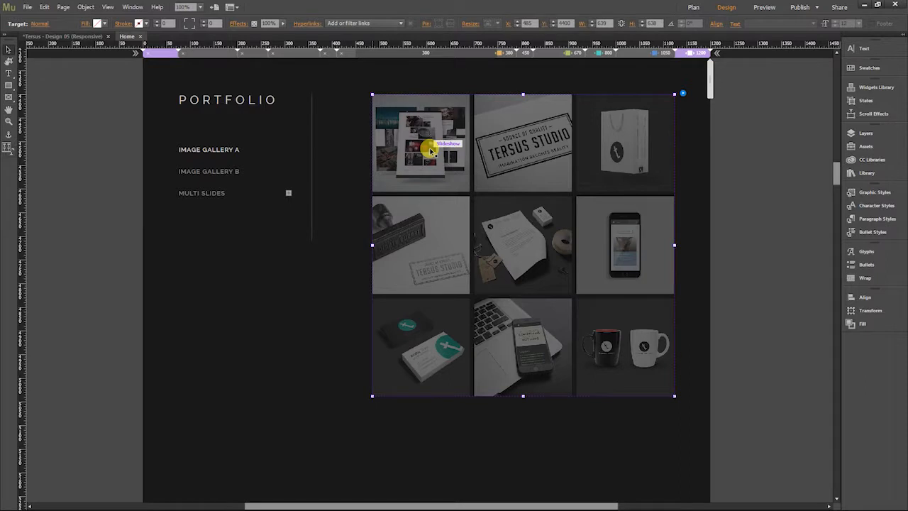
{"action": "left_click", "coordinate": [204, 192]}
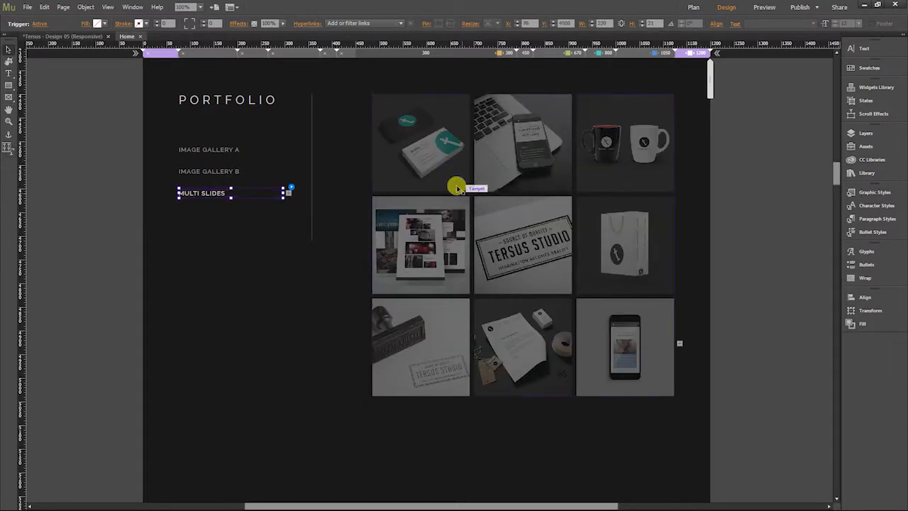
{"action": "left_click", "coordinate": [428, 141]}
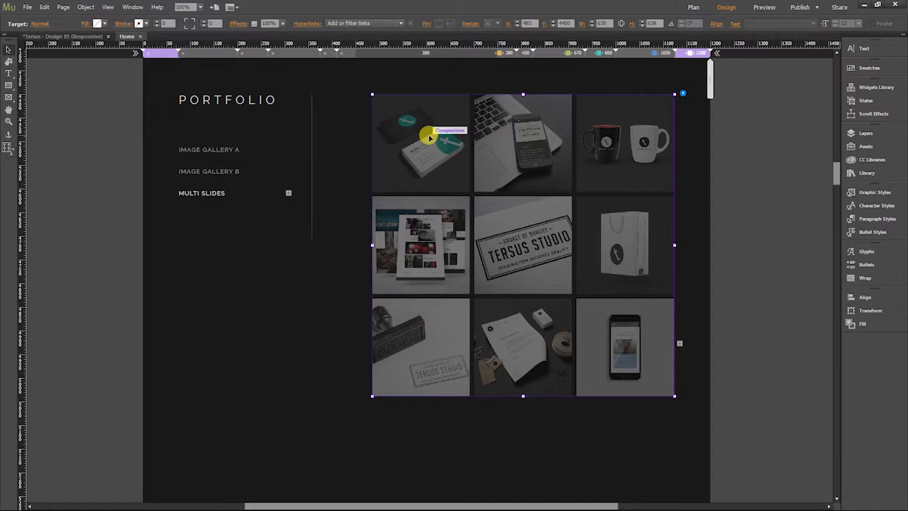
Step: Switch to the site preview in Google Chrome and go to the Portfolio section
{"action": "key", "text": "alt+Tab"}
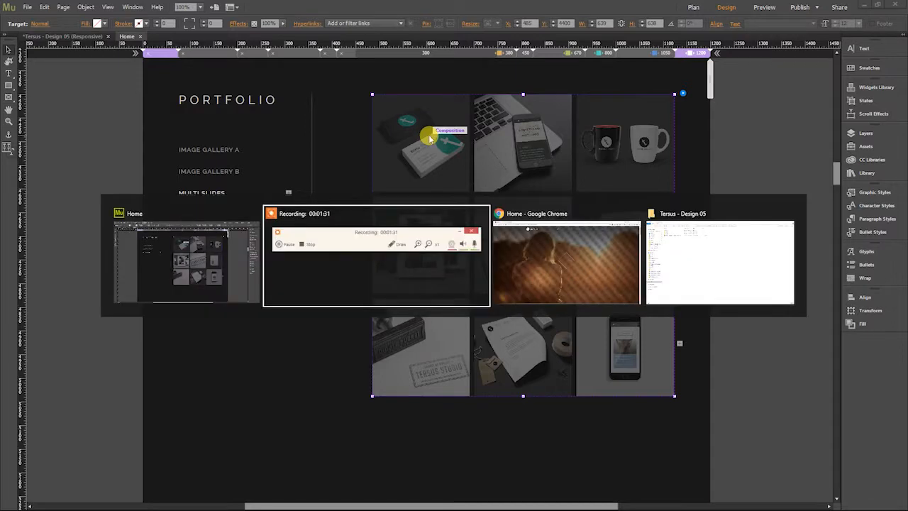
{"action": "key", "text": "alt+Tab"}
{"action": "left_click", "coordinate": [530, 54]}
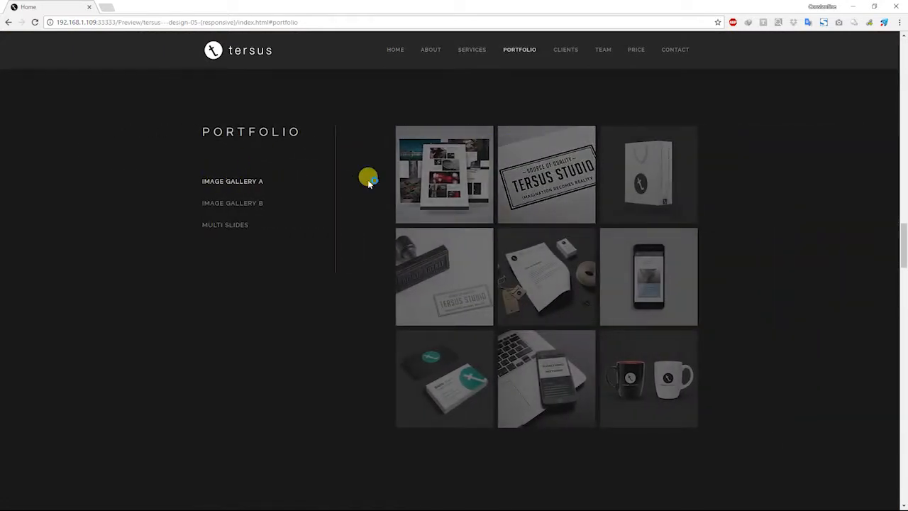
Step: Test the Image Gallery A lightbox by viewing the first image and its next one, closing it, then opening and closing the second thumbnail
{"action": "left_click", "coordinate": [440, 172]}
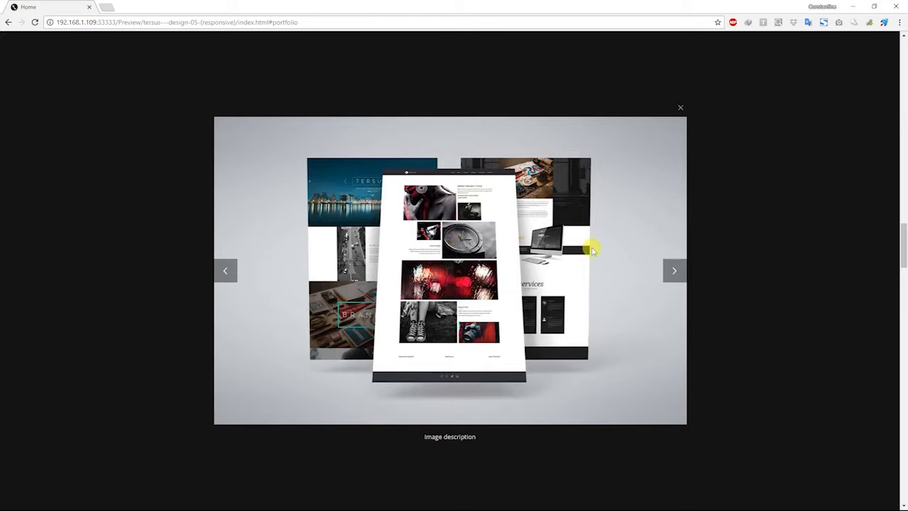
{"action": "left_click", "coordinate": [673, 273]}
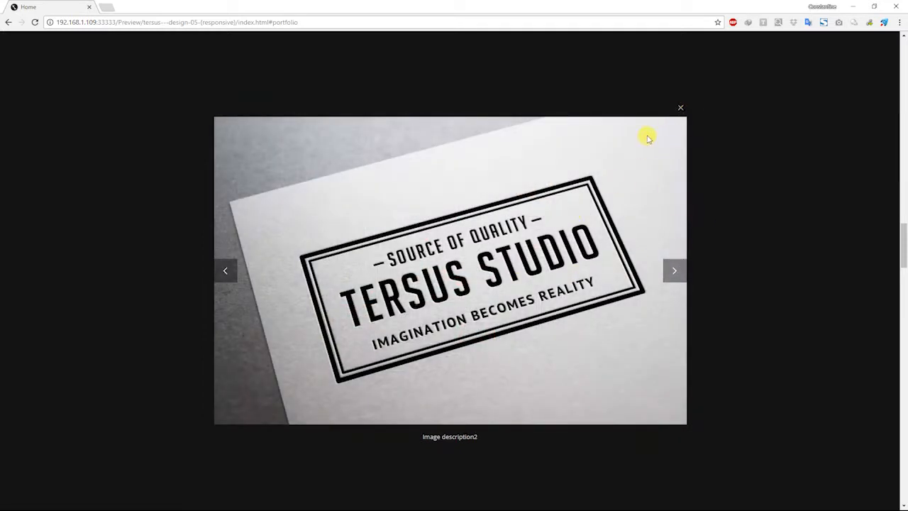
{"action": "left_click", "coordinate": [685, 108]}
{"action": "left_click", "coordinate": [539, 178]}
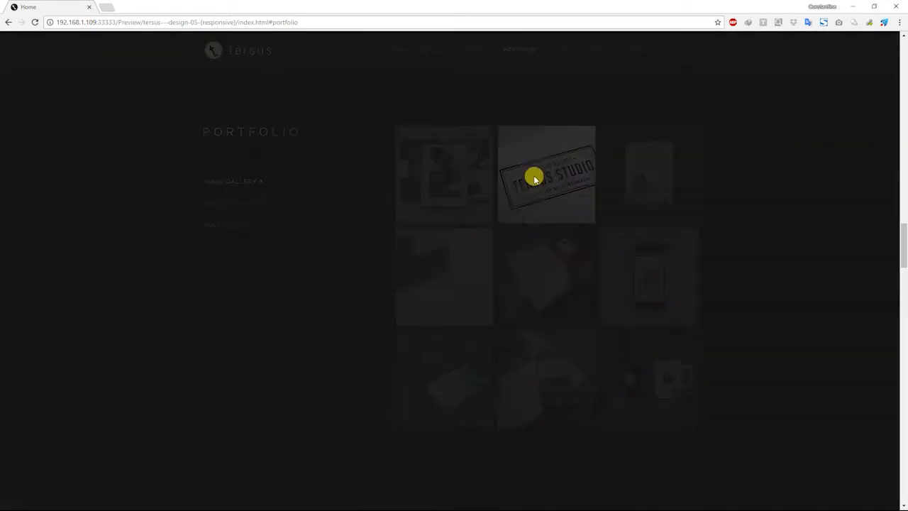
{"action": "left_click", "coordinate": [755, 178]}
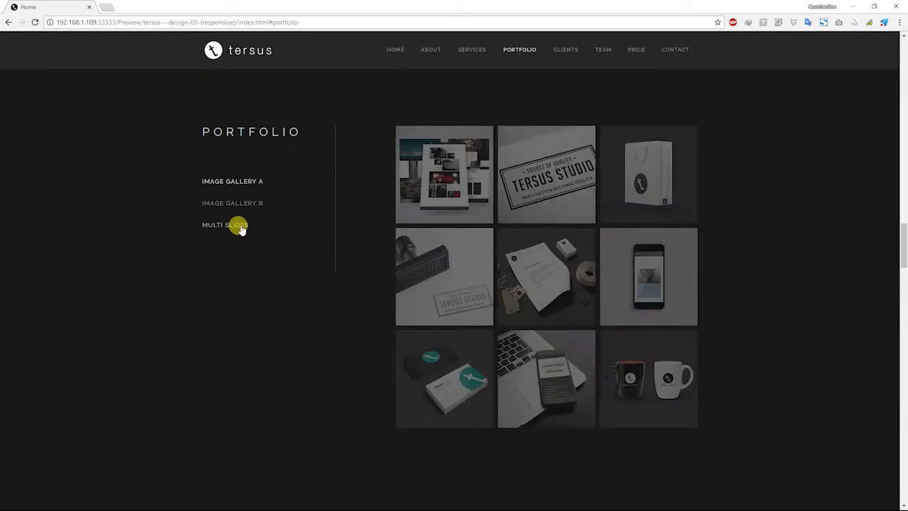
Step: Show the Multi Slides gallery, open the business card thumbnail, advance through its slides and close the lightbox
{"action": "left_click", "coordinate": [179, 228]}
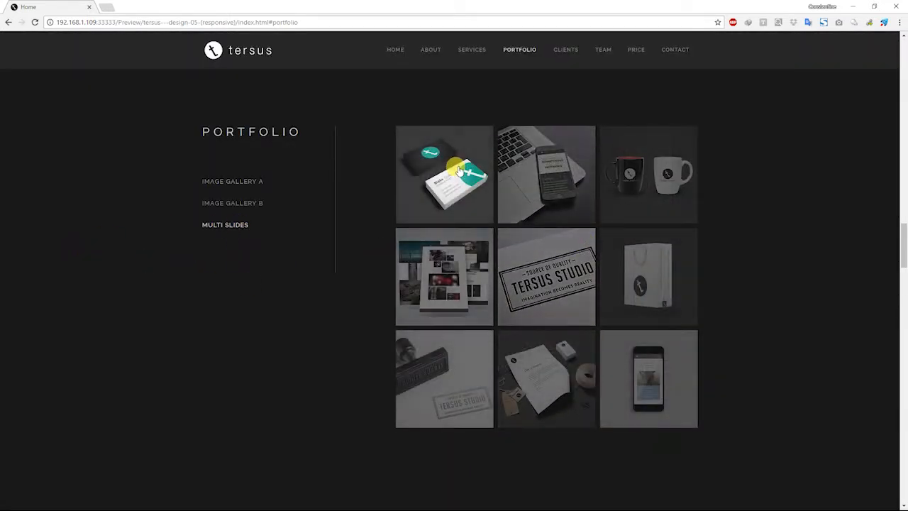
{"action": "left_click", "coordinate": [459, 172]}
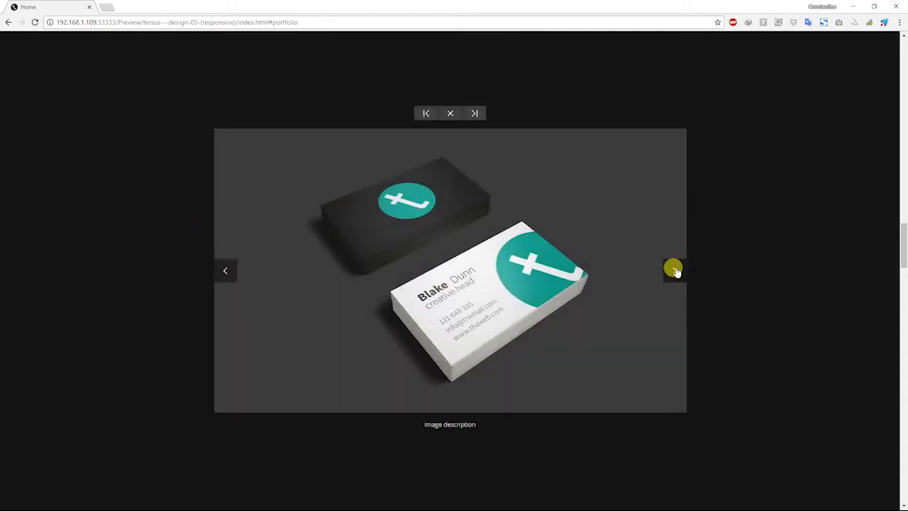
{"action": "left_click", "coordinate": [674, 269]}
{"action": "left_click", "coordinate": [676, 271]}
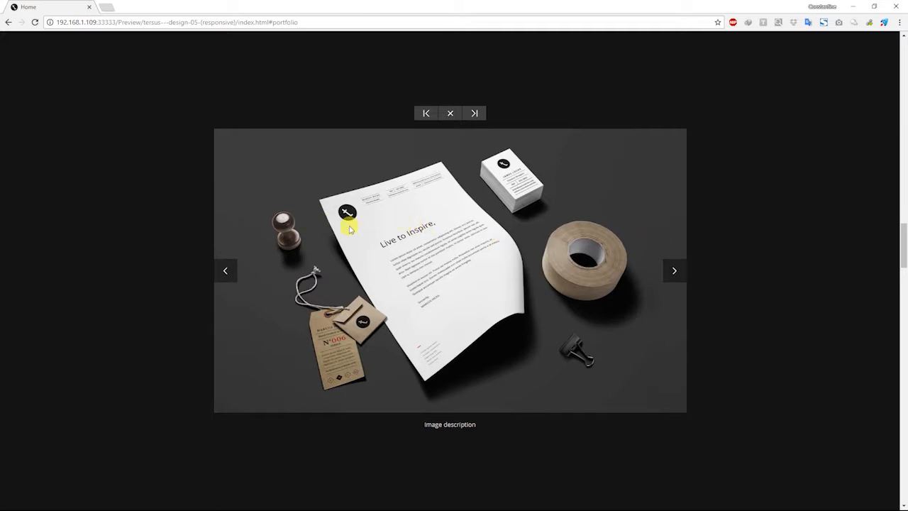
{"action": "left_click", "coordinate": [720, 214]}
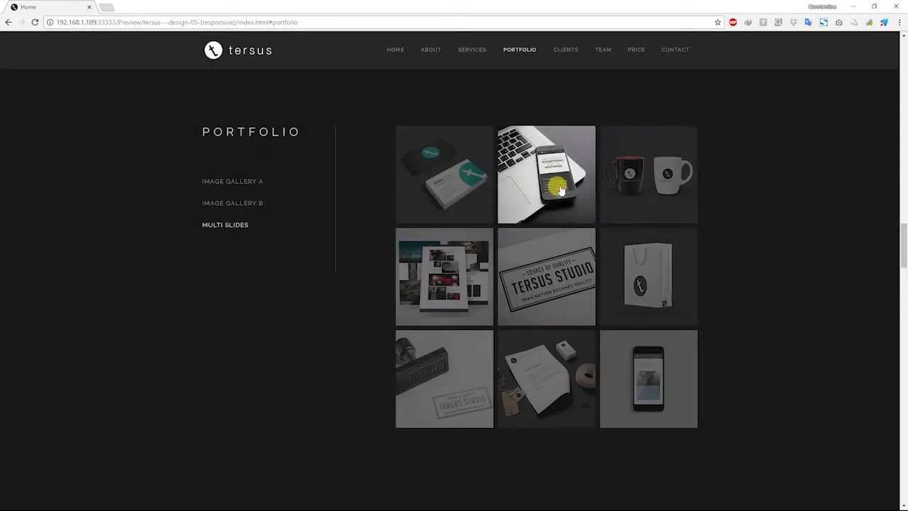
Step: Open the laptop-and-phone thumbnail in Multi Slides, test both sets of previous and next navigation, and close the lightbox
{"action": "left_click", "coordinate": [561, 184]}
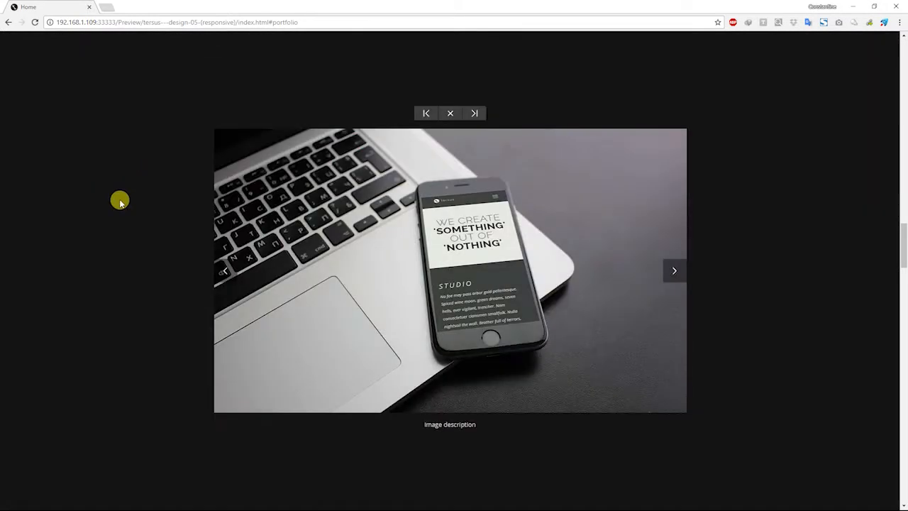
{"action": "left_click", "coordinate": [672, 272]}
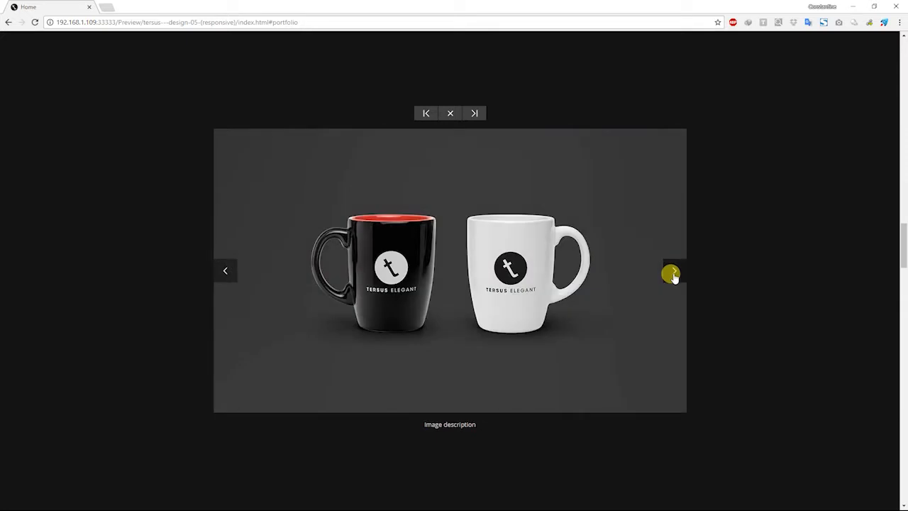
{"action": "left_click", "coordinate": [671, 272]}
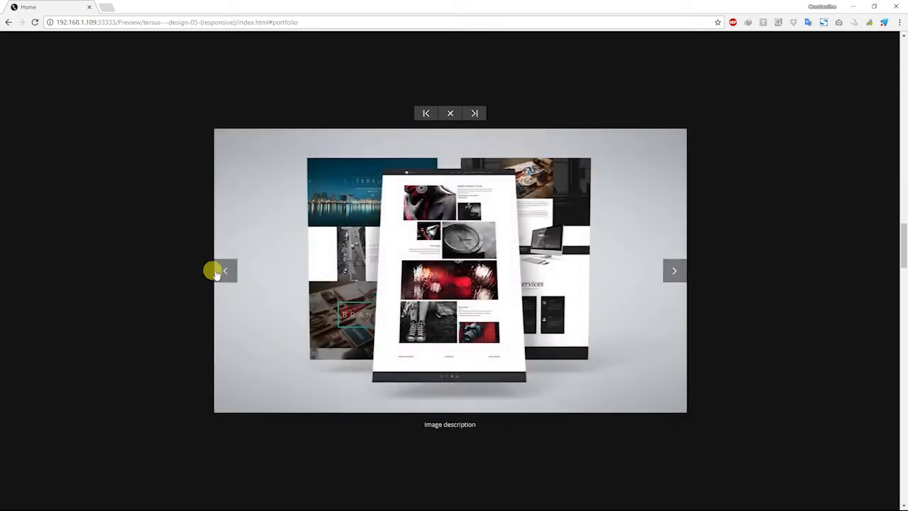
{"action": "left_click", "coordinate": [218, 270]}
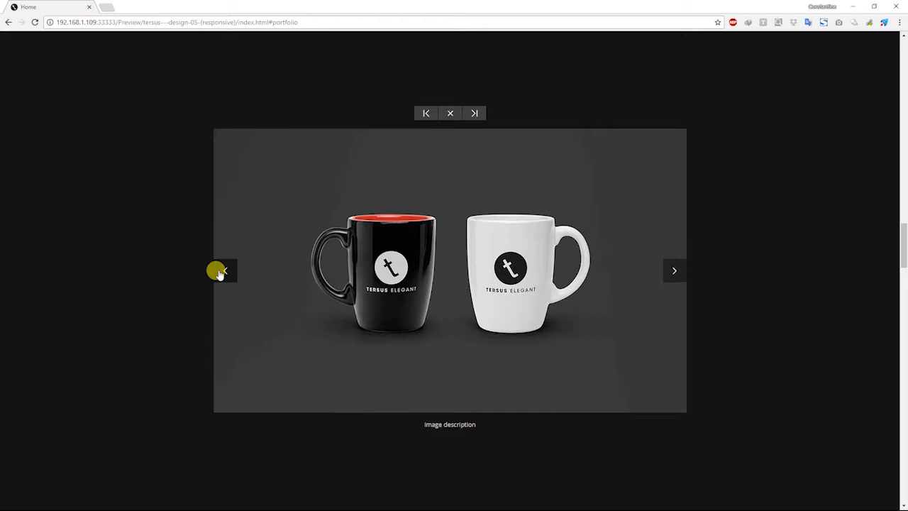
{"action": "left_click", "coordinate": [423, 114]}
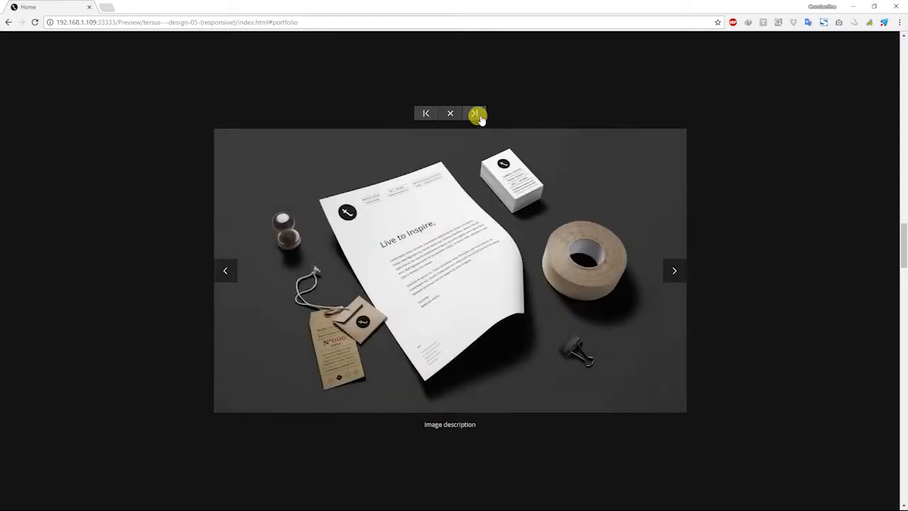
{"action": "left_click", "coordinate": [475, 113]}
{"action": "left_click", "coordinate": [418, 114]}
{"action": "left_click", "coordinate": [426, 113]}
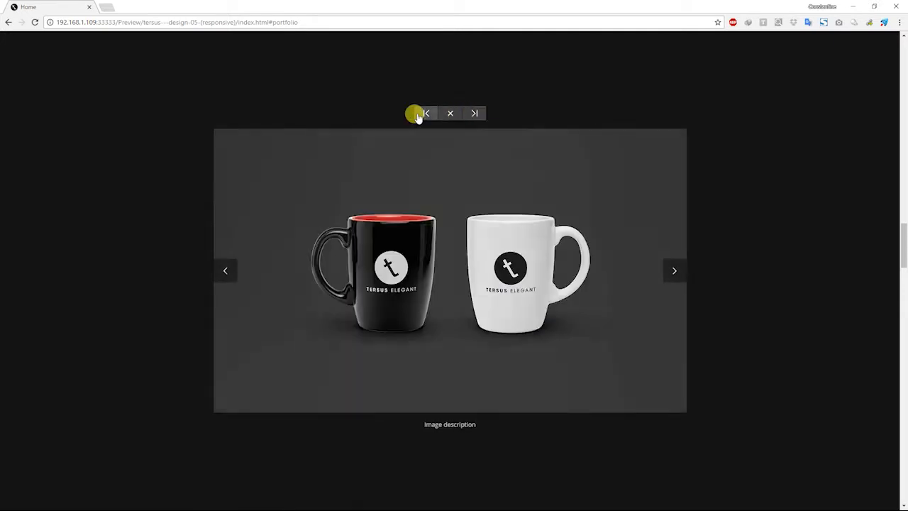
{"action": "left_click", "coordinate": [449, 114]}
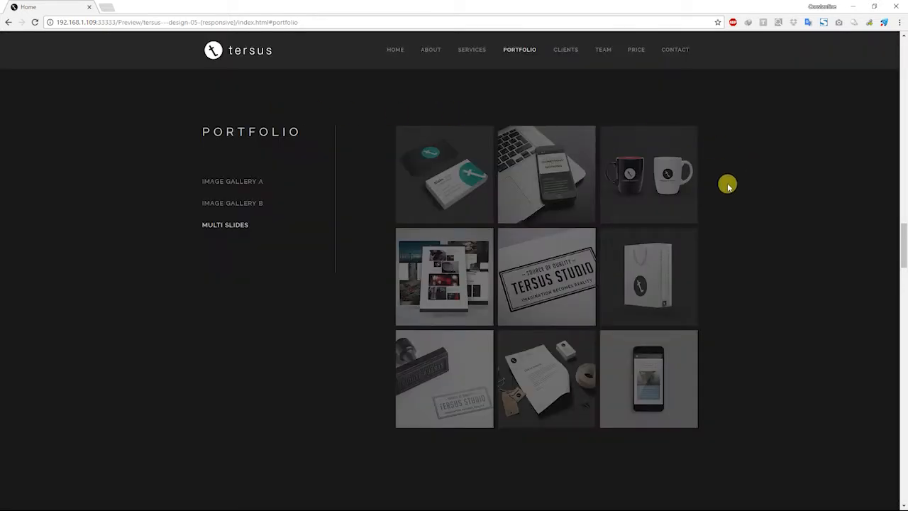
Step: Switch back to Adobe Muse and show the Image Gallery A target in the portfolio composition
{"action": "key", "text": "alt+Tab"}
{"action": "left_click", "coordinate": [295, 275]}
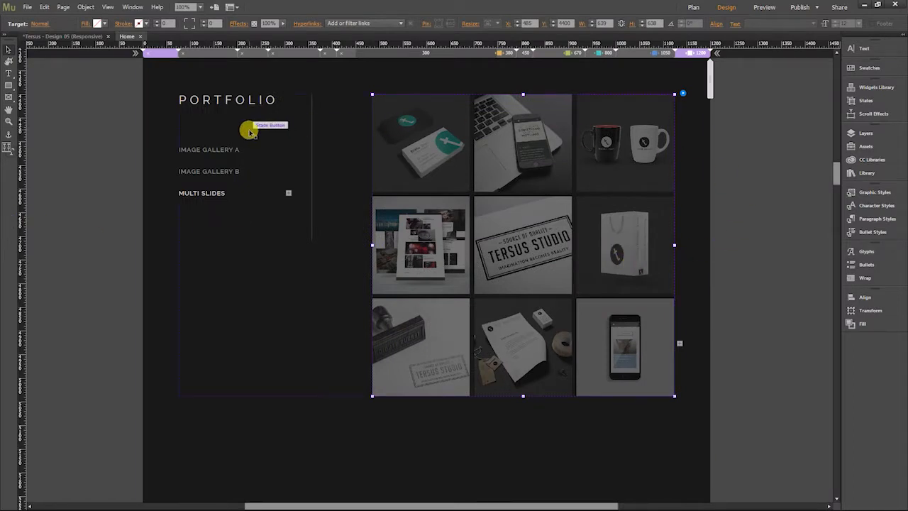
{"action": "left_click", "coordinate": [754, 172]}
{"action": "left_click", "coordinate": [208, 150]}
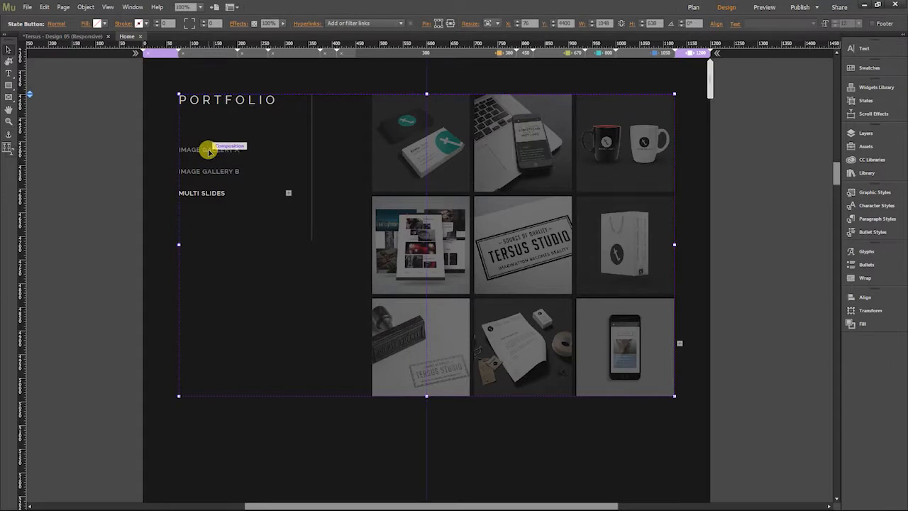
{"action": "left_click", "coordinate": [204, 149]}
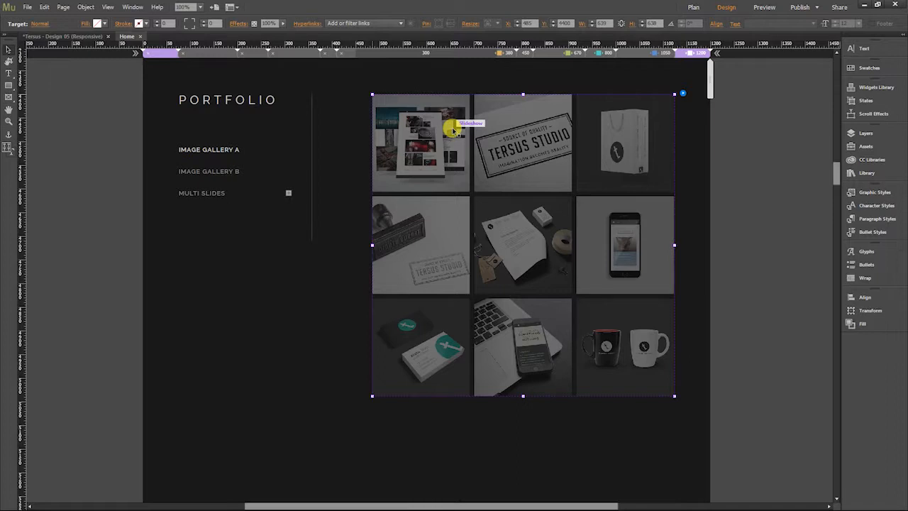
{"action": "left_click", "coordinate": [775, 134]}
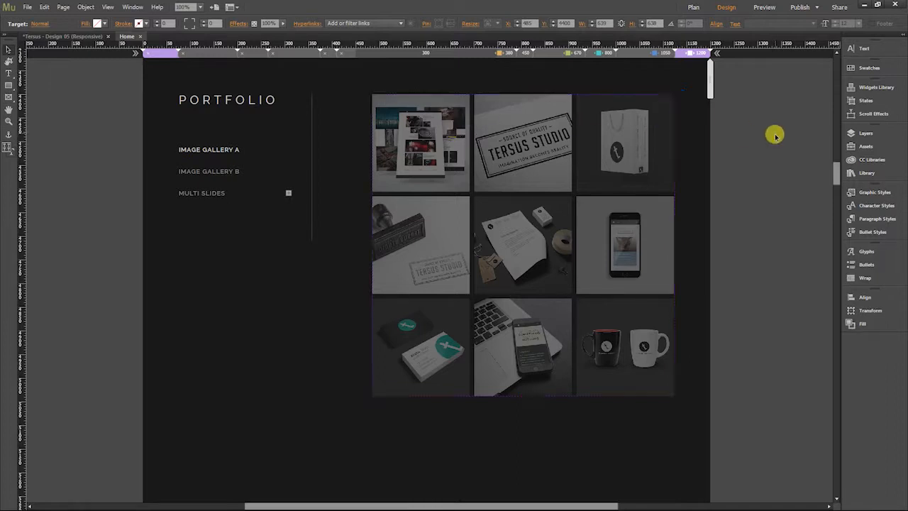
Step: Select the first thumbnail inside Image Gallery A, check its Replace Image option, and deselect it without replacing anything
{"action": "left_click", "coordinate": [434, 128]}
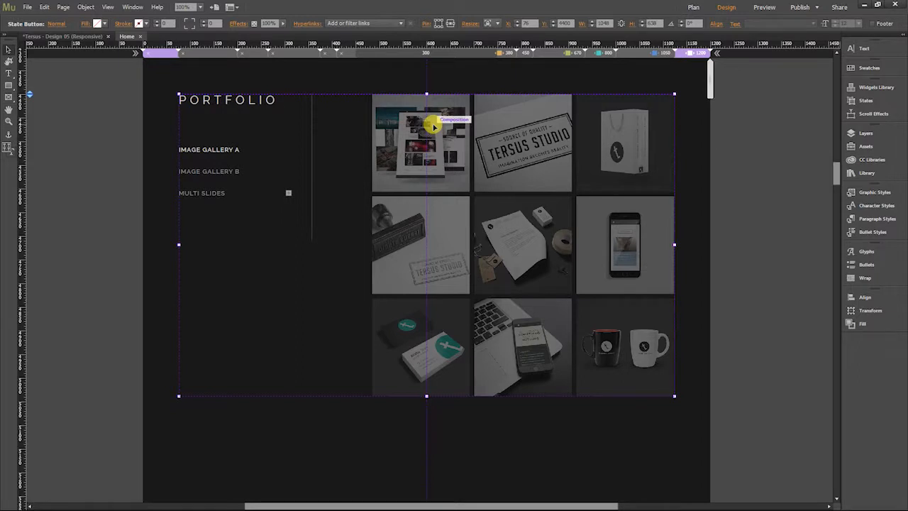
{"action": "left_click", "coordinate": [434, 127]}
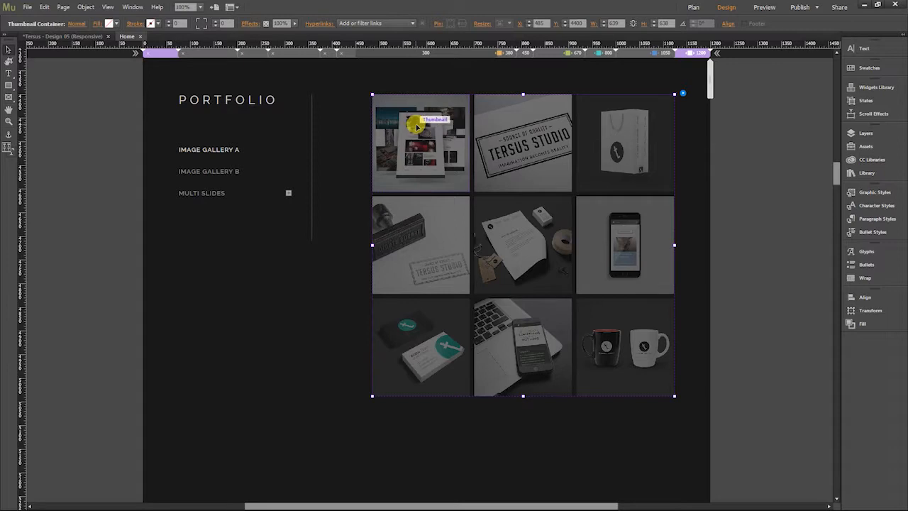
{"action": "left_click", "coordinate": [417, 126]}
{"action": "right_click", "coordinate": [416, 127]}
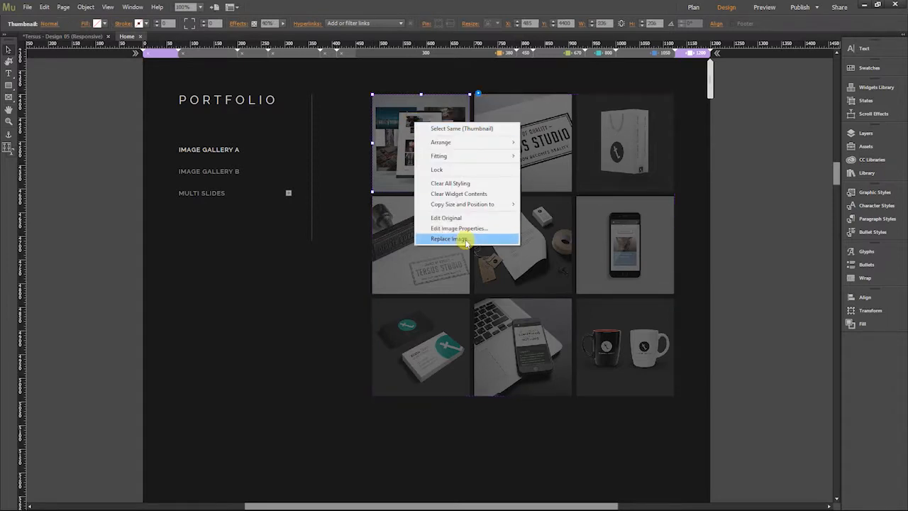
{"action": "left_click", "coordinate": [772, 181]}
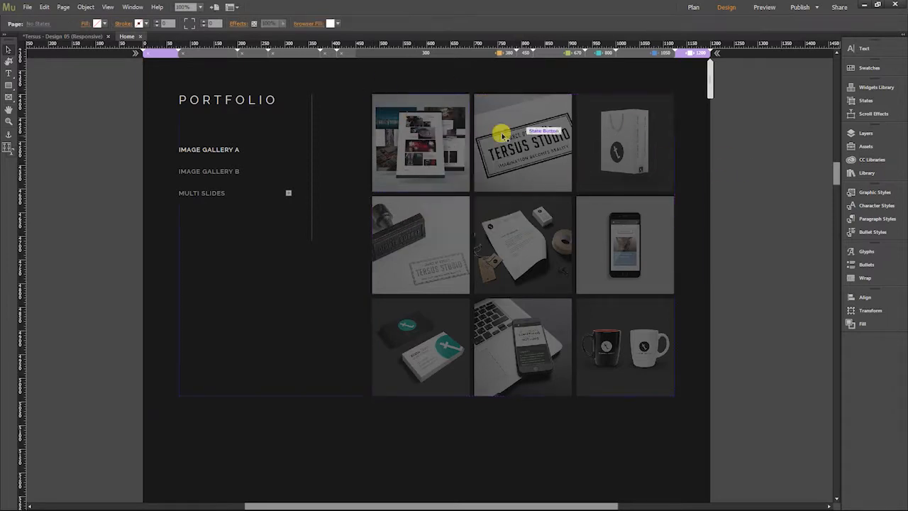
{"action": "left_click", "coordinate": [465, 134]}
{"action": "left_click", "coordinate": [764, 157]}
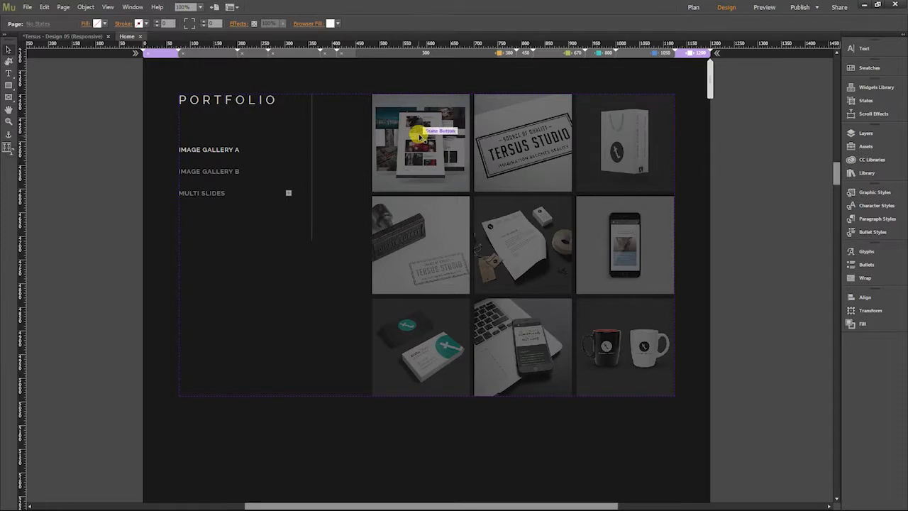
{"action": "left_click", "coordinate": [390, 126]}
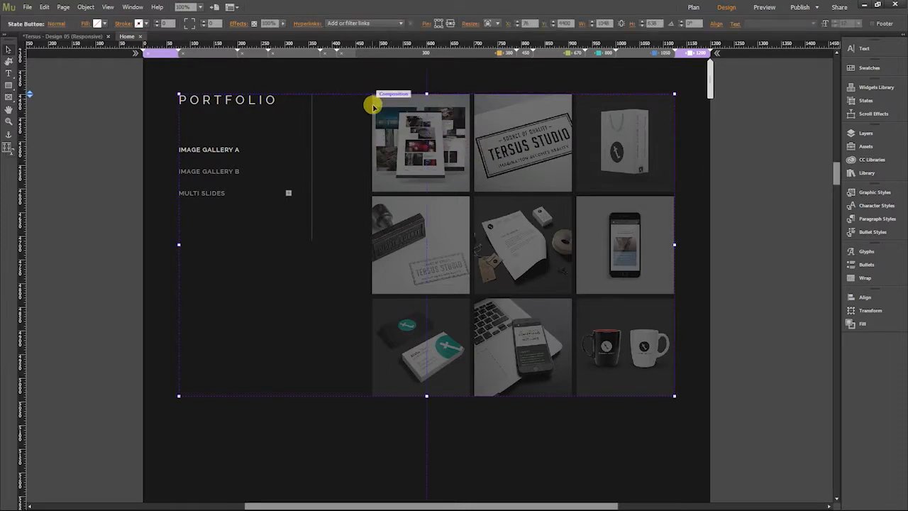
{"action": "left_click", "coordinate": [792, 290]}
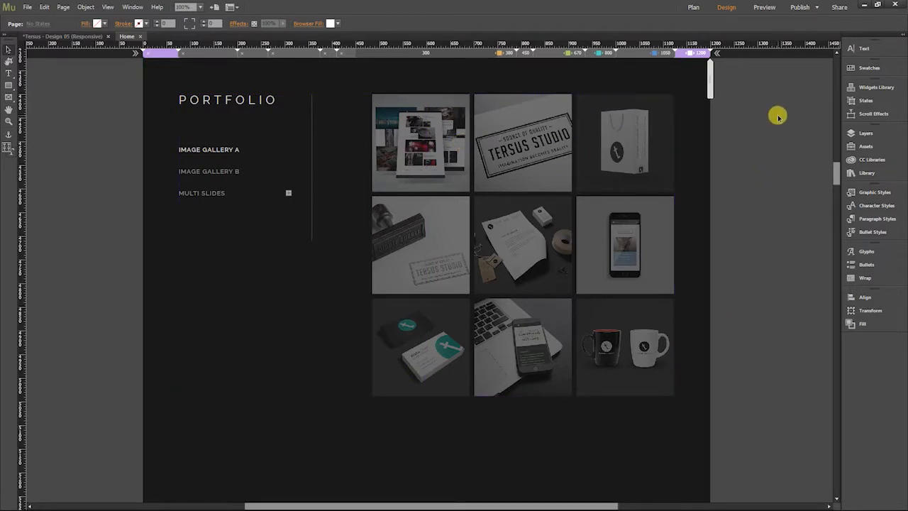
Step: Select the slideshow widget inside the Image Gallery A target of the portfolio composition
{"action": "left_click", "coordinate": [453, 130]}
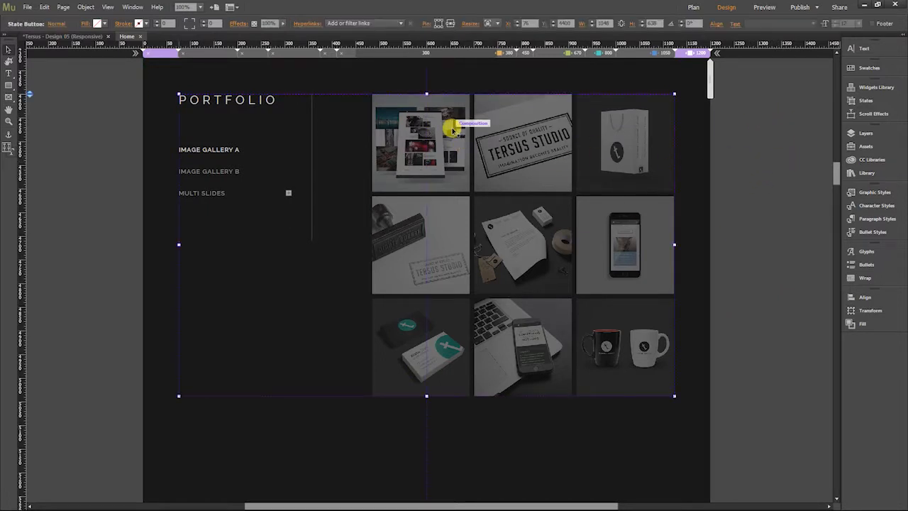
{"action": "left_click", "coordinate": [453, 129]}
{"action": "left_click", "coordinate": [452, 130]}
{"action": "left_click", "coordinate": [452, 129]}
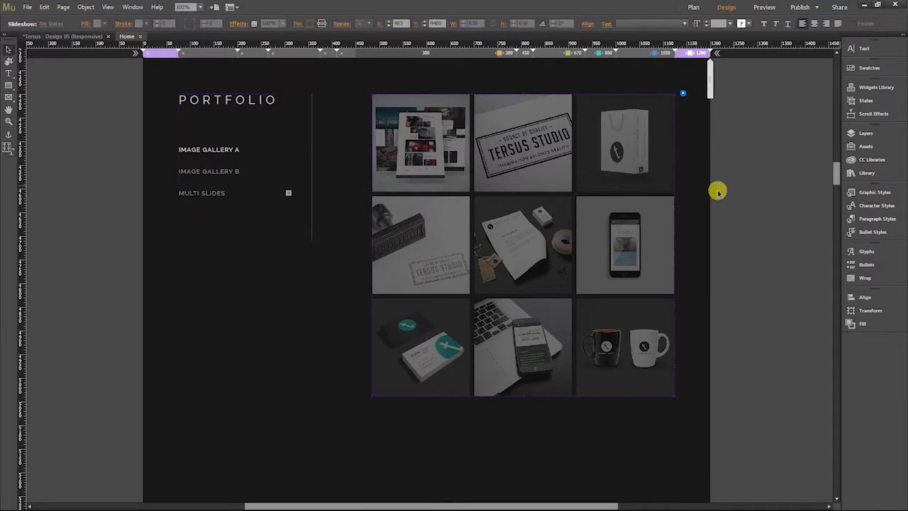
Step: Examine the Image Gallery A slideshow's thumbnail grid and the edges of its container up close
{"action": "key", "text": "ctrl+equal"}
{"action": "key", "text": "ctrl+equal"}
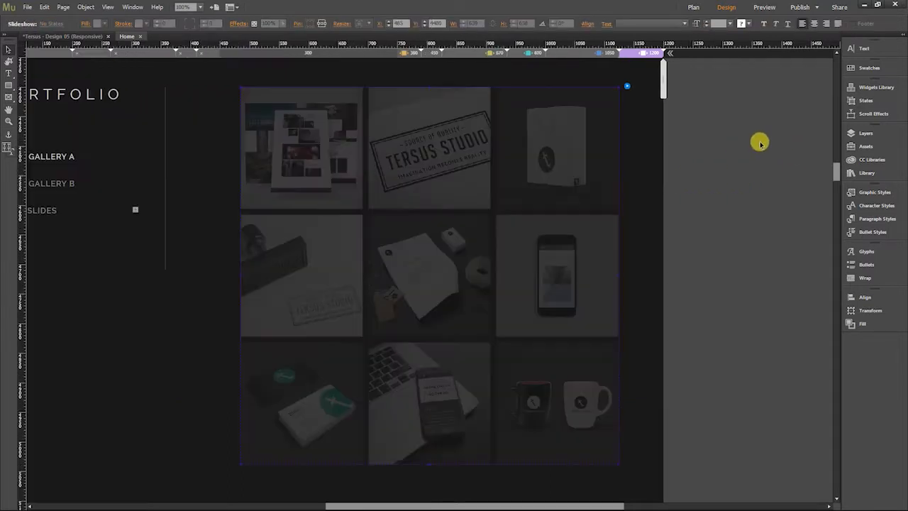
{"action": "left_click_drag", "start_coordinate": [402, 87], "coordinate": [506, 299]}
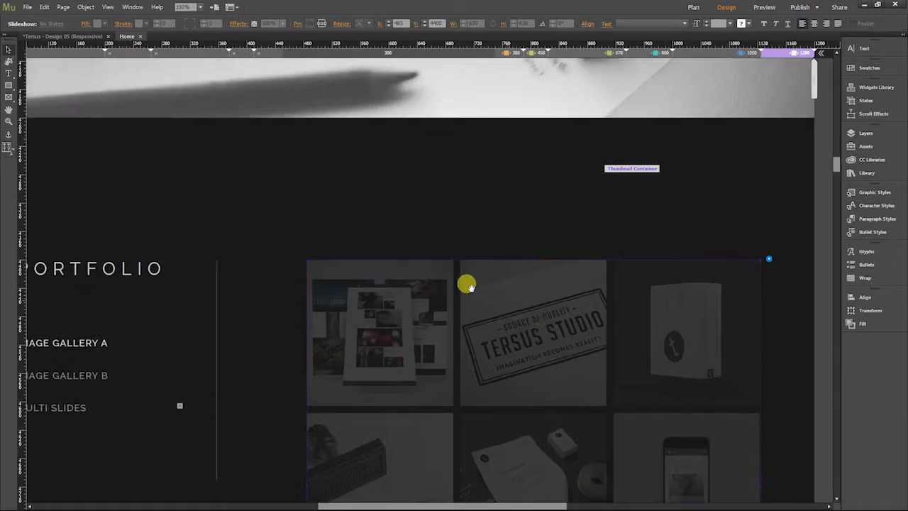
{"action": "key", "text": "ctrl+equal"}
{"action": "left_click_drag", "start_coordinate": [207, 198], "coordinate": [340, 376]}
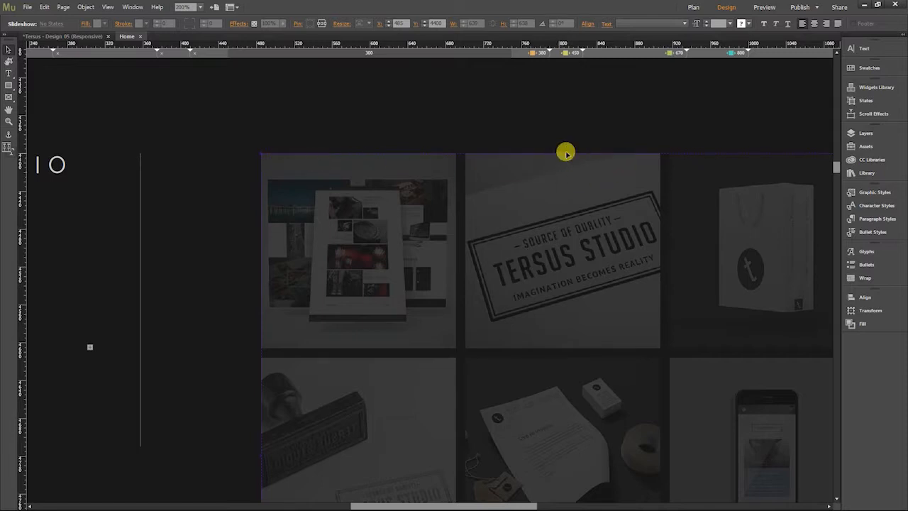
{"action": "scroll", "coordinate": [574, 177], "scroll_direction": "right", "scroll_amount": 5}
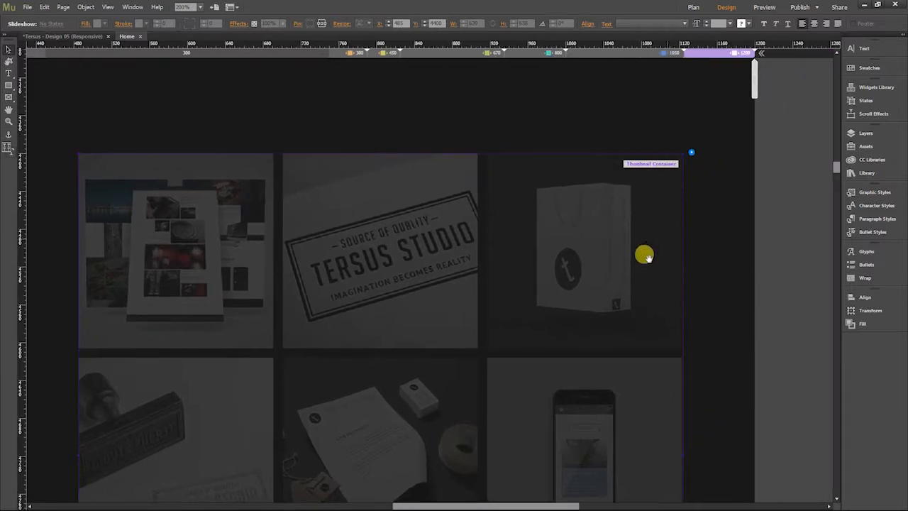
{"action": "key", "text": "ctrl+minus"}
{"action": "scroll", "coordinate": [742, 349], "scroll_direction": "down", "scroll_amount": 3}
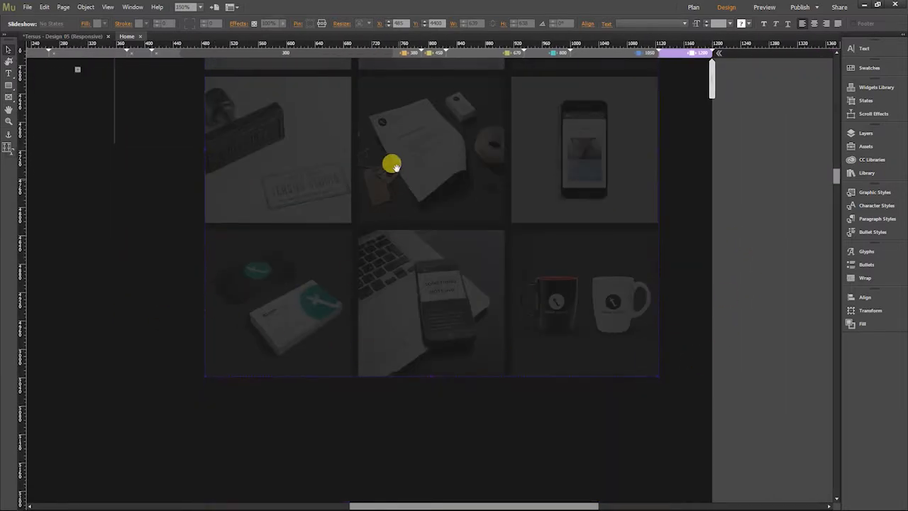
{"action": "scroll", "coordinate": [395, 182], "scroll_direction": "up", "scroll_amount": 2}
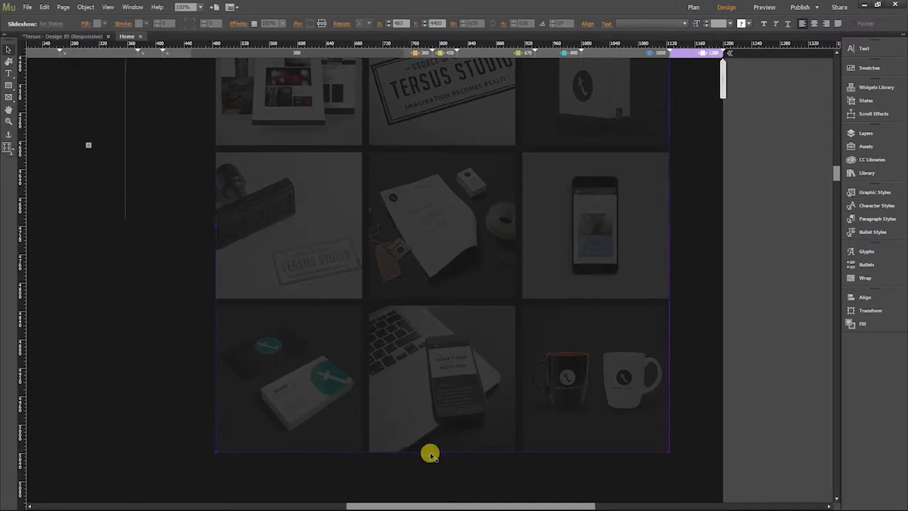
{"action": "scroll", "coordinate": [431, 227], "scroll_direction": "up", "scroll_amount": 3}
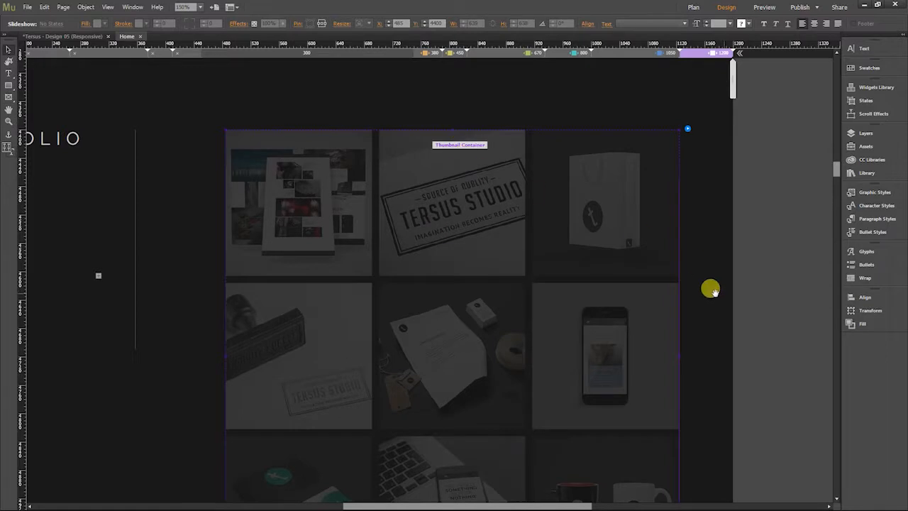
{"action": "scroll", "coordinate": [812, 175], "scroll_direction": "down", "scroll_amount": 2}
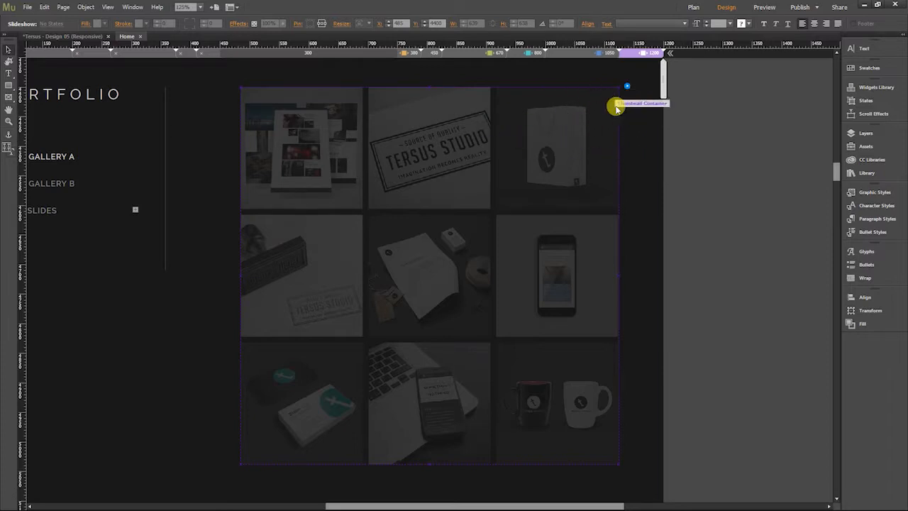
{"action": "key", "text": "ctrl+equal"}
{"action": "key", "text": "ctrl+minus"}
{"action": "key", "text": "ctrl+minus"}
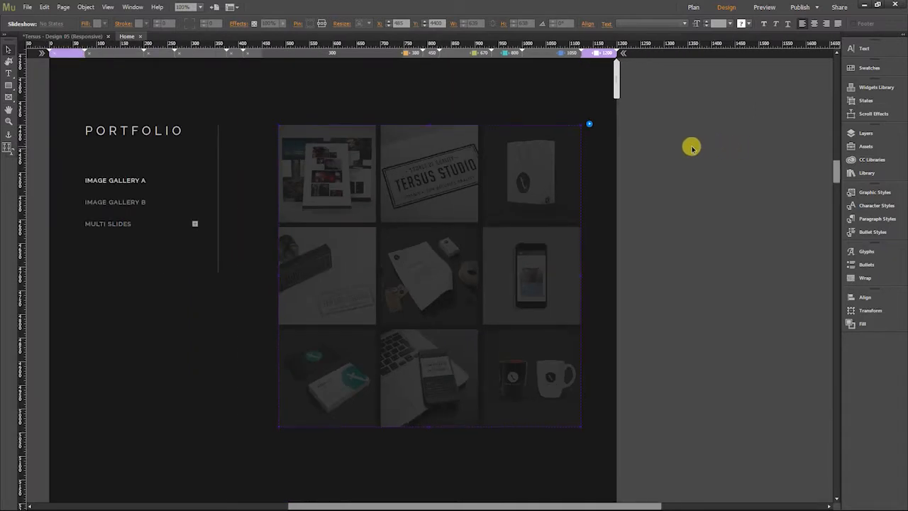
Step: Turn on Show lightbox parts while editing for the Image Gallery A slideshow, and view the lightbox beside the page
{"action": "left_click", "coordinate": [590, 125]}
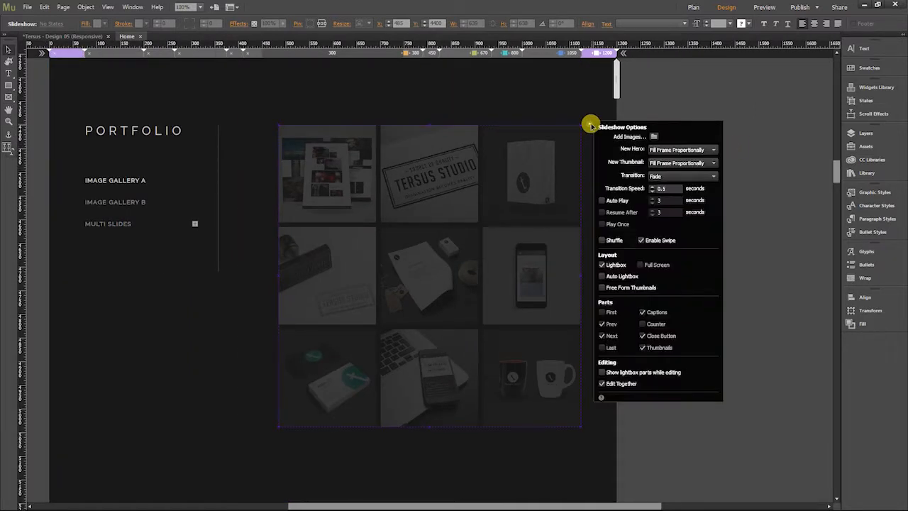
{"action": "left_click", "coordinate": [600, 372]}
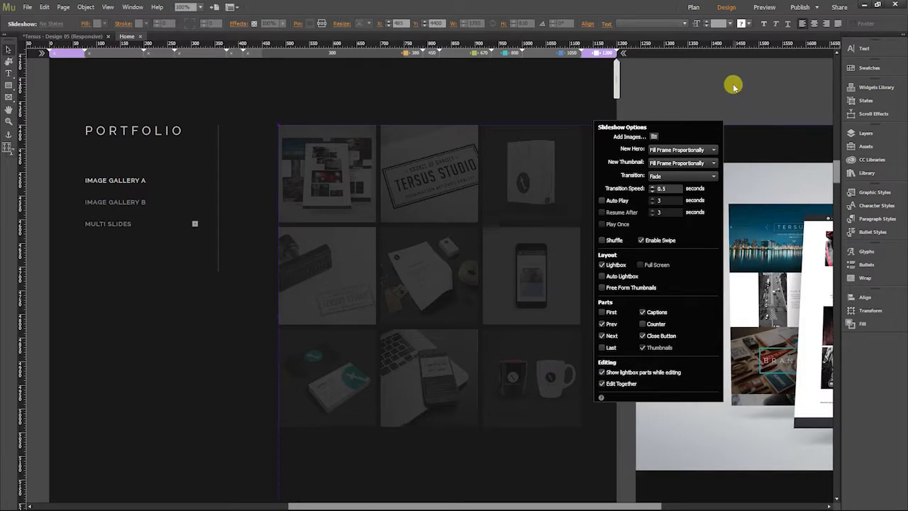
{"action": "left_click", "coordinate": [733, 85]}
{"action": "key", "text": "ctrl+minus"}
{"action": "key", "text": "ctrl+minus"}
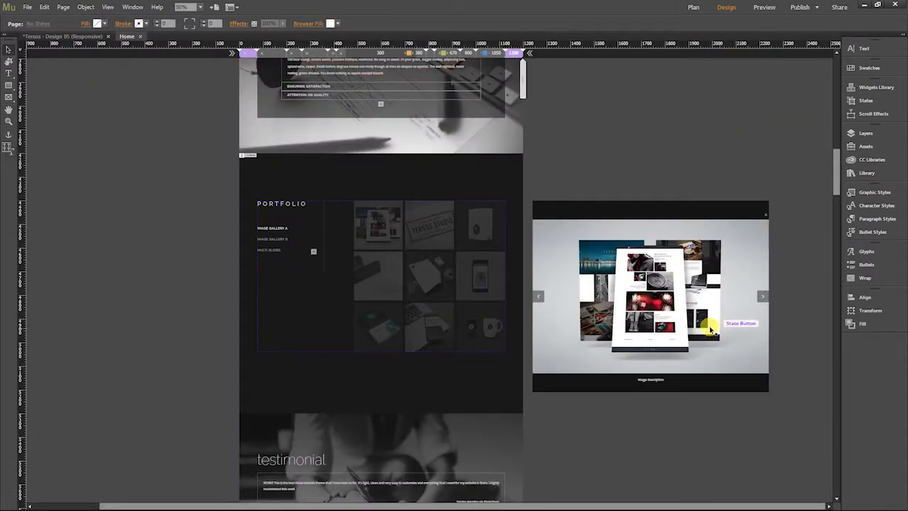
{"action": "key", "text": "ctrl+equal"}
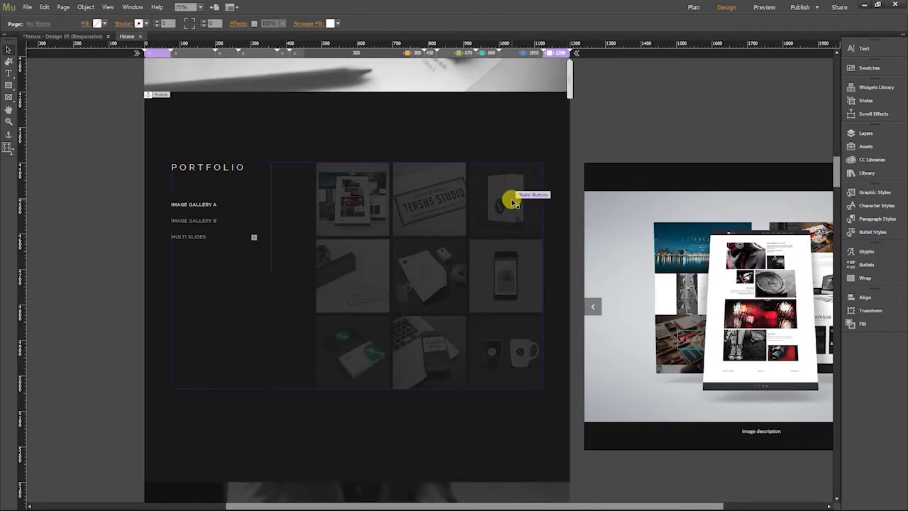
Step: Clear the widget contents of the Image Gallery A slideshow
{"action": "left_click", "coordinate": [385, 202]}
{"action": "left_click", "coordinate": [385, 205]}
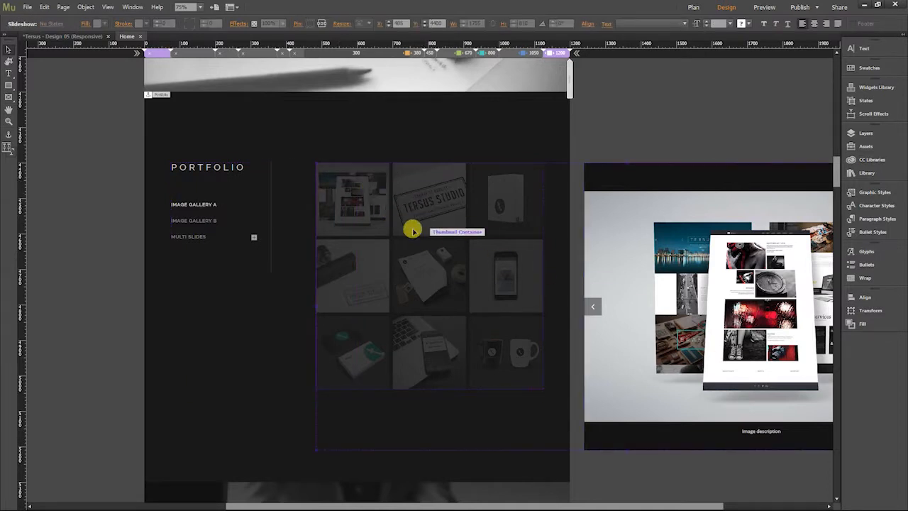
{"action": "right_click", "coordinate": [347, 177]}
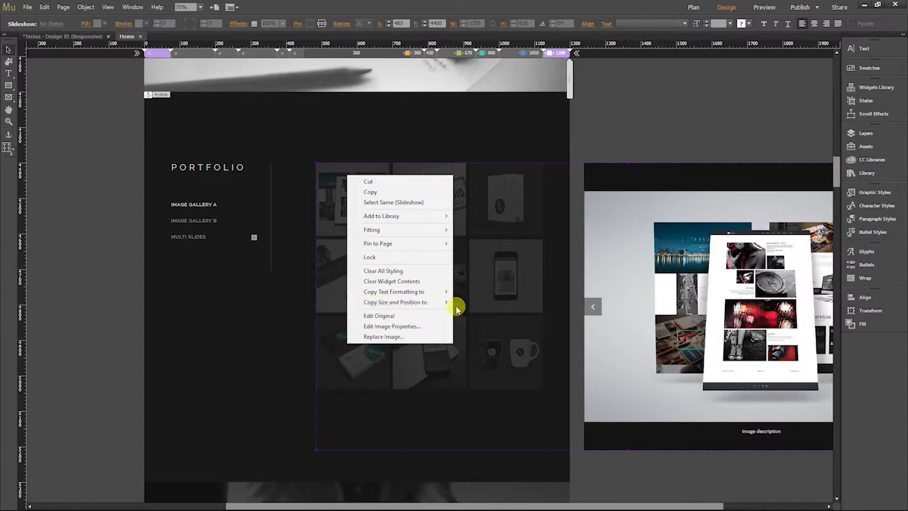
{"action": "left_click", "coordinate": [400, 284]}
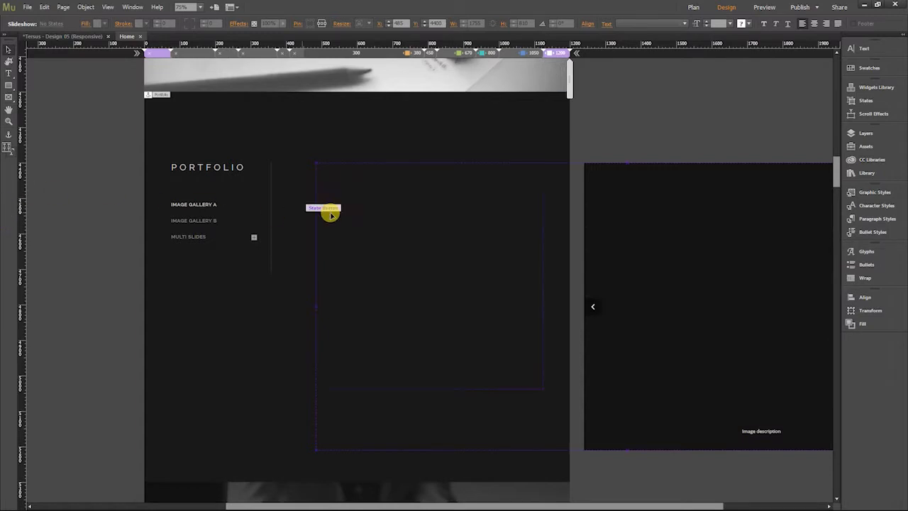
Step: Start adding images to the emptied slideshow from its options and browse to the Images folder of Tersus - Design 05
{"action": "left_click", "coordinate": [476, 214]}
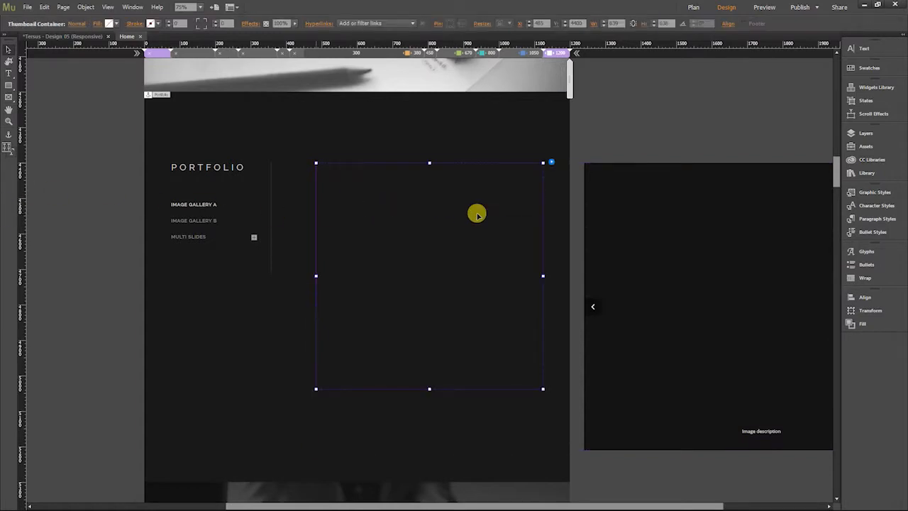
{"action": "left_click", "coordinate": [426, 188]}
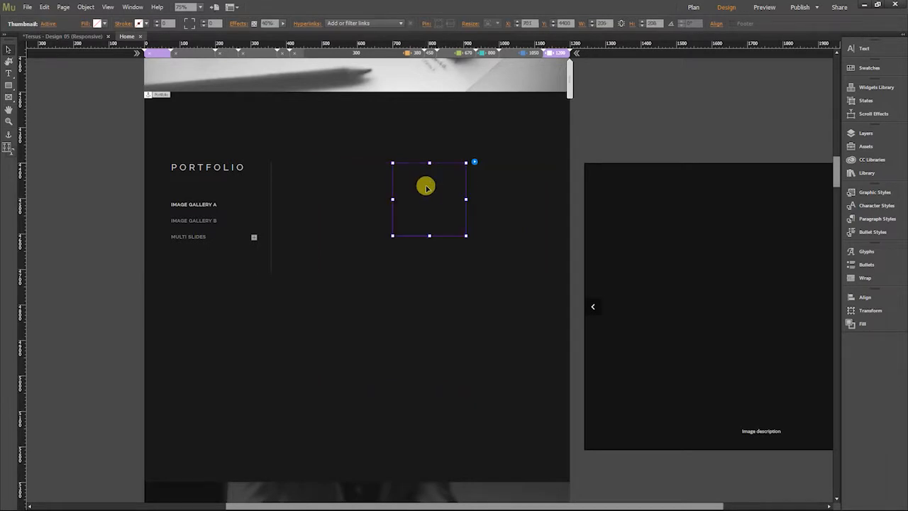
{"action": "left_click", "coordinate": [474, 162]}
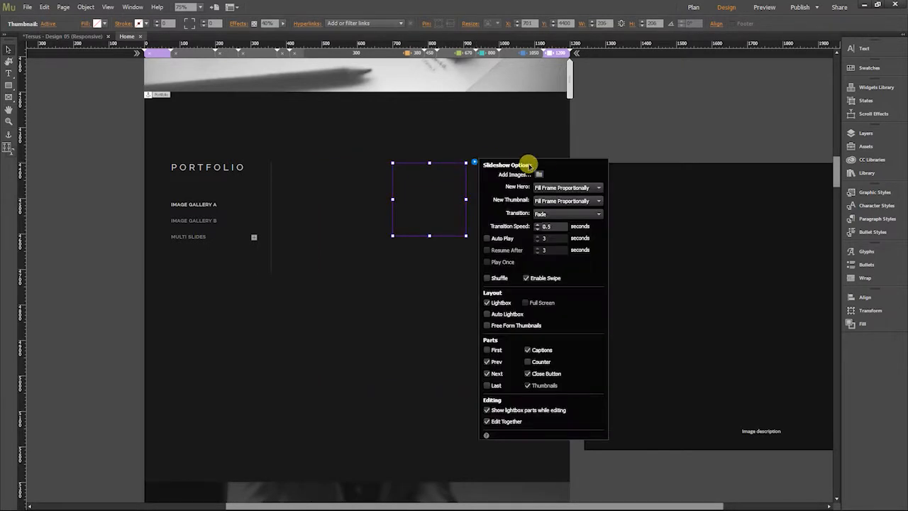
{"action": "left_click", "coordinate": [539, 174]}
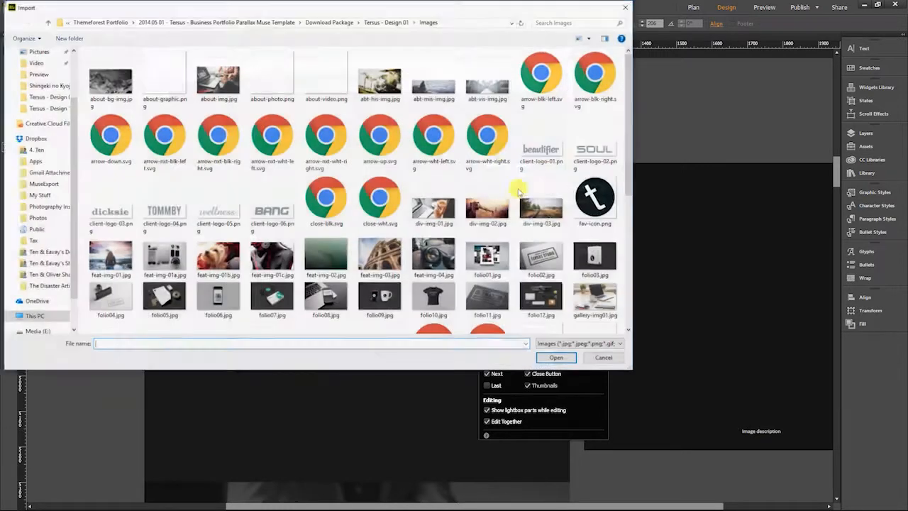
{"action": "left_click", "coordinate": [330, 23]}
{"action": "double_click", "coordinate": [138, 128]}
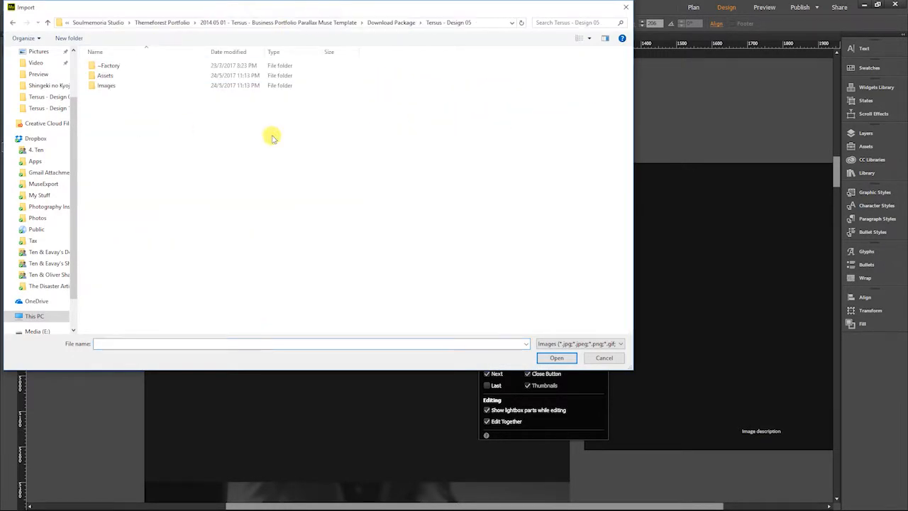
{"action": "double_click", "coordinate": [113, 85]}
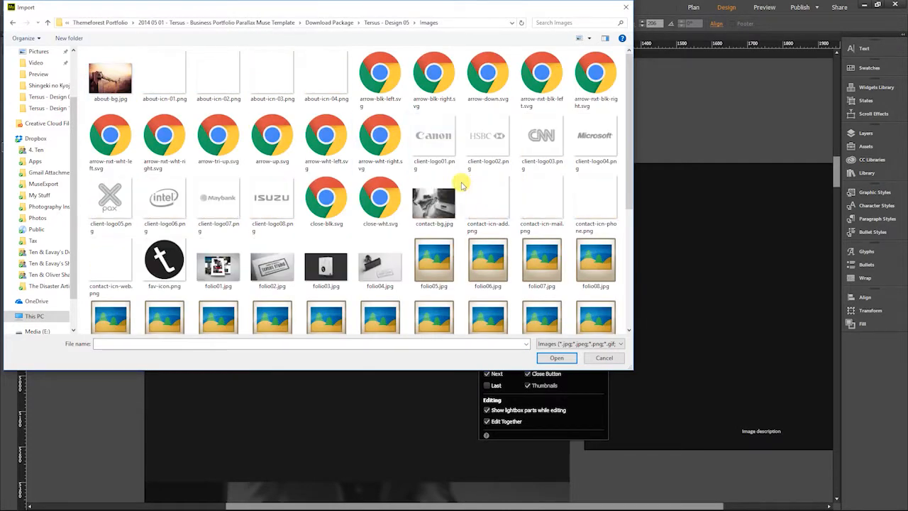
Step: Import folio01.jpg through folio09.jpg into the slideshow
{"action": "left_click_drag", "start_coordinate": [628, 173], "coordinate": [628, 192]}
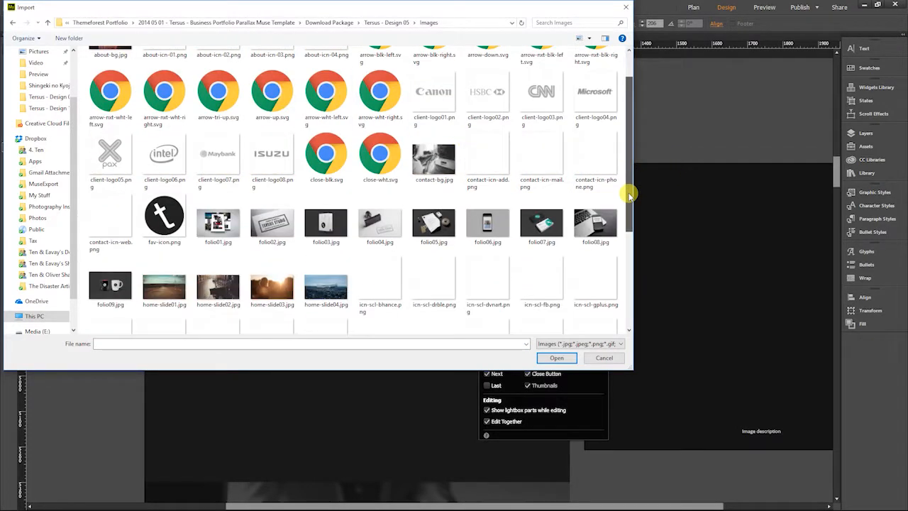
{"action": "left_click", "coordinate": [223, 233]}
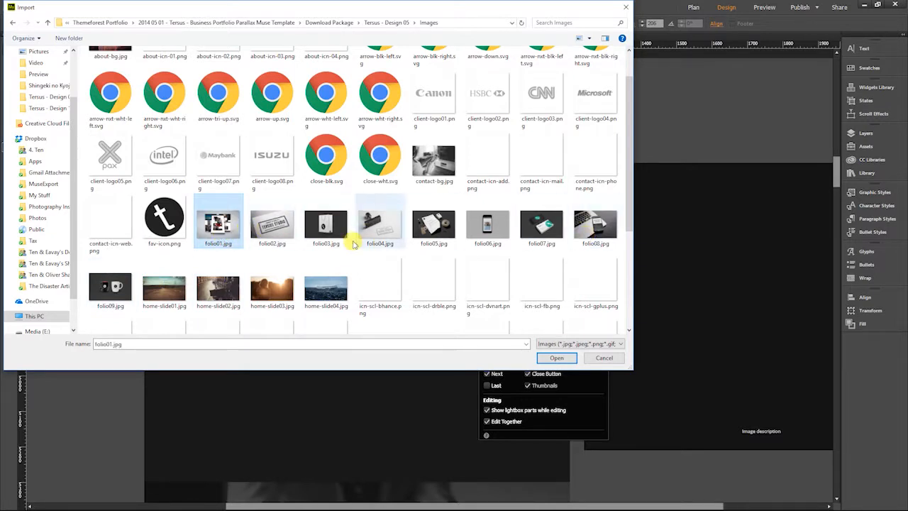
{"action": "left_click", "coordinate": [325, 229], "text": "shift"}
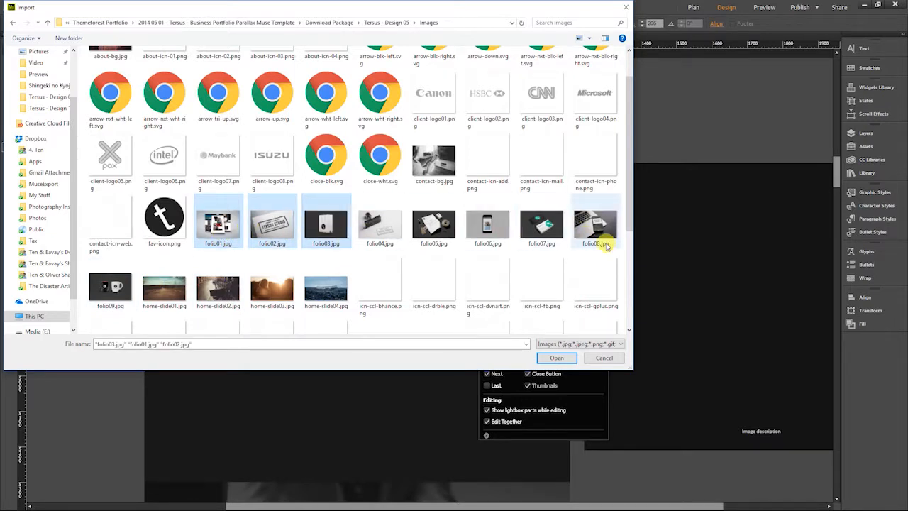
{"action": "left_click", "coordinate": [111, 288], "text": "shift"}
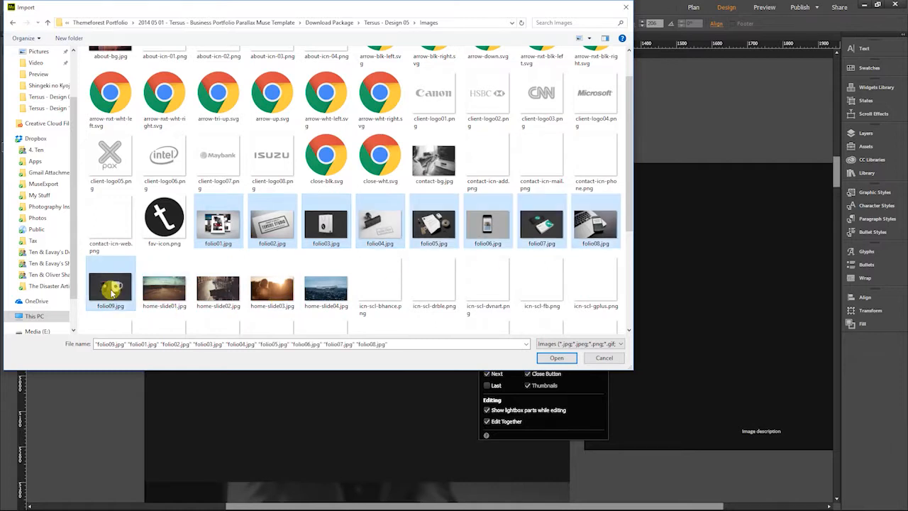
{"action": "left_click", "coordinate": [558, 357]}
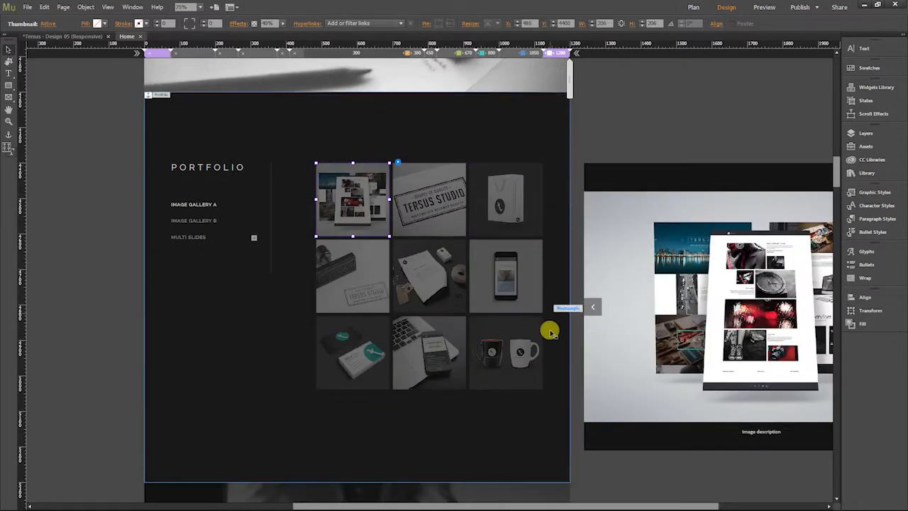
Step: Try enlarging the first slideshow thumbnail to about 244 by 258 px, and undo the resize
{"action": "left_click", "coordinate": [345, 257]}
{"action": "left_click", "coordinate": [352, 211]}
{"action": "left_click_drag", "start_coordinate": [387, 236], "coordinate": [404, 253]}
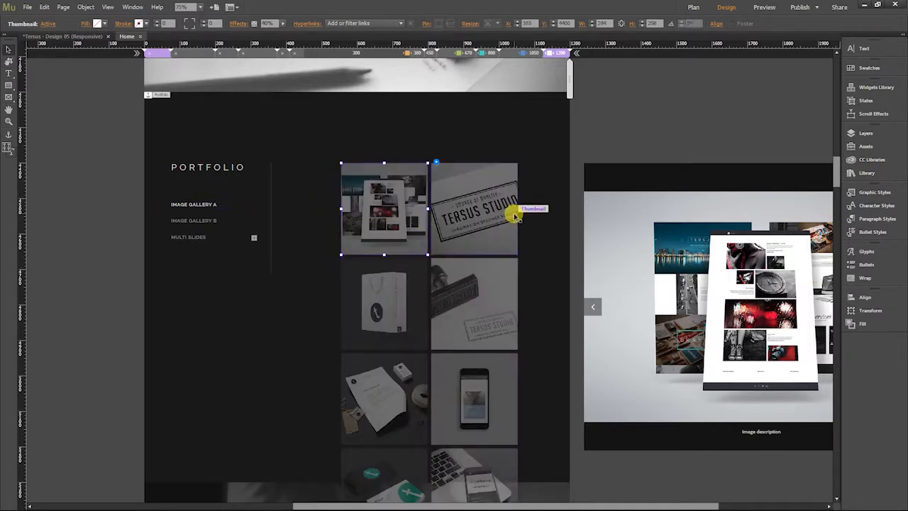
{"action": "key", "text": "ctrl+z"}
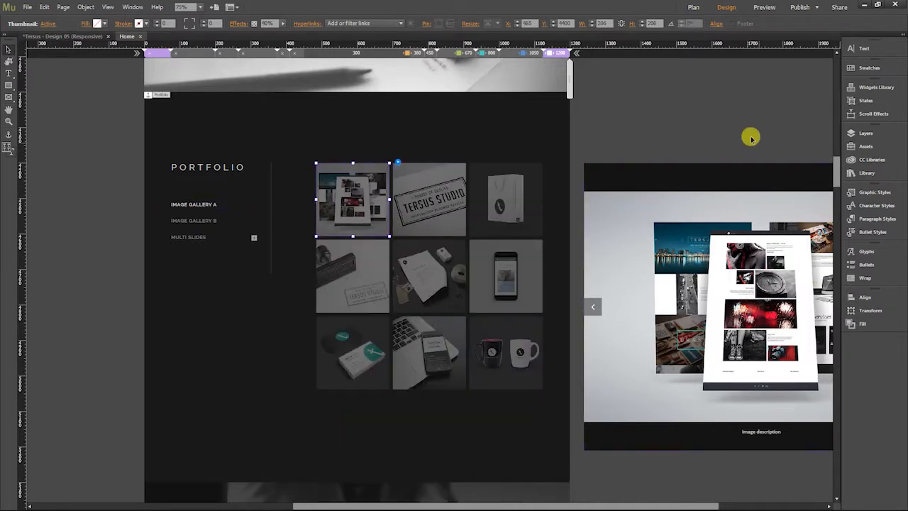
Step: Select the portfolio composition and check the gallery and lightbox layout at the 1050, 800 and 450 px breakpoints
{"action": "left_click", "coordinate": [612, 128]}
{"action": "left_click", "coordinate": [413, 216]}
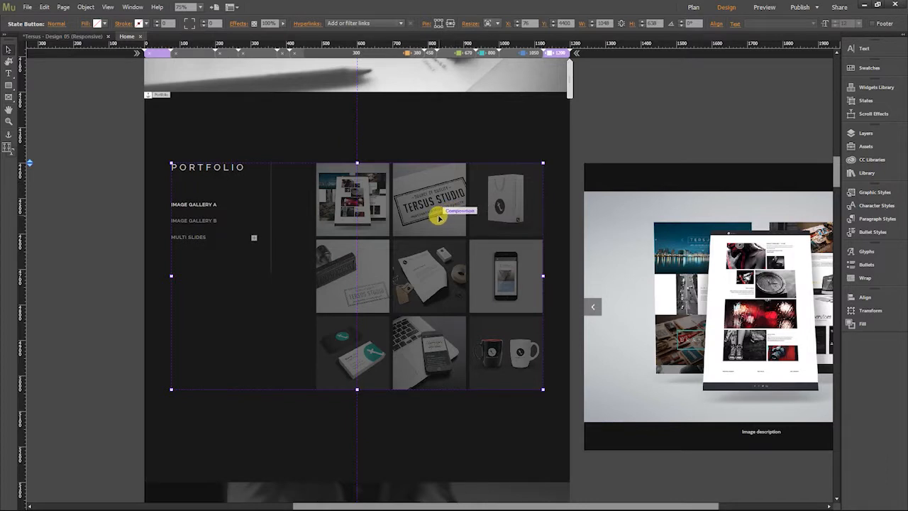
{"action": "left_click", "coordinate": [537, 53]}
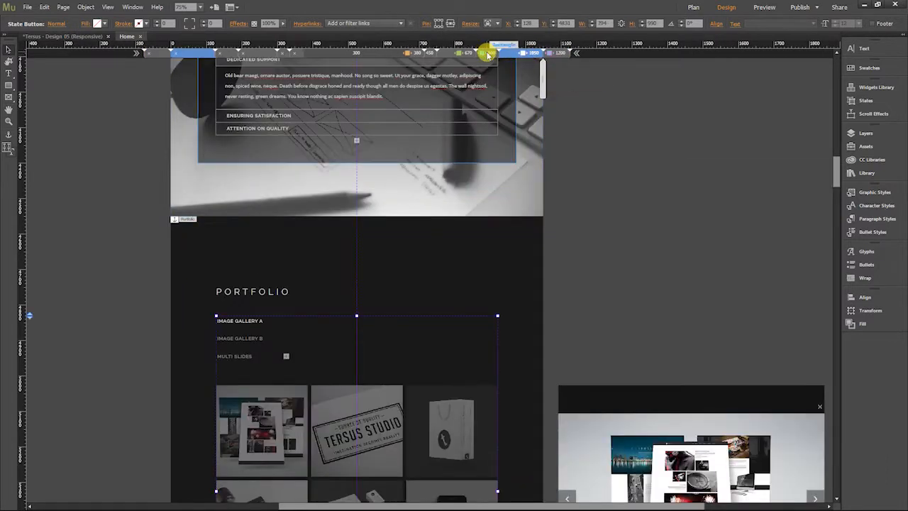
{"action": "left_click", "coordinate": [462, 55]}
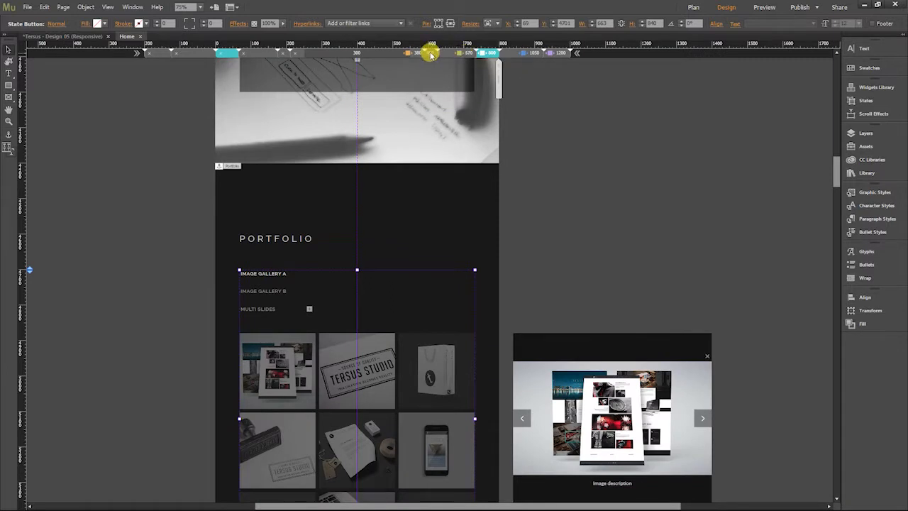
{"action": "left_click", "coordinate": [431, 54]}
{"action": "left_click", "coordinate": [430, 54]}
{"action": "left_click_drag", "start_coordinate": [835, 176], "coordinate": [822, 78]}
{"action": "left_click_drag", "start_coordinate": [821, 115], "coordinate": [804, 229]}
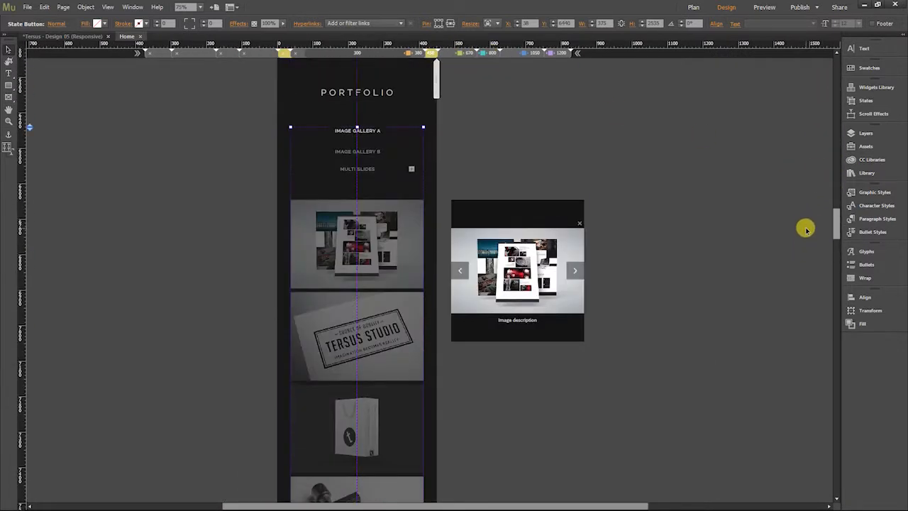
Step: Return to the 1200 px breakpoint and review the portfolio gallery with its lightbox beside the page
{"action": "left_click", "coordinate": [415, 55]}
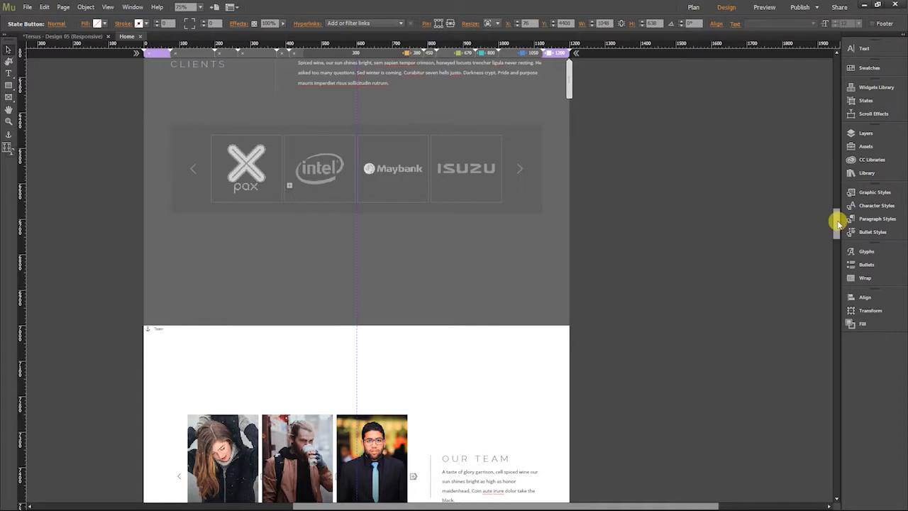
{"action": "left_click_drag", "start_coordinate": [838, 223], "coordinate": [834, 165]}
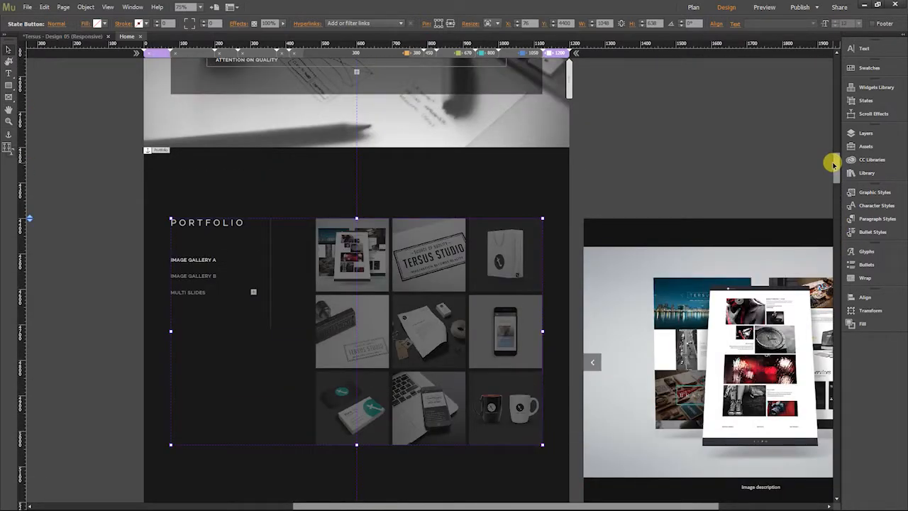
{"action": "left_click", "coordinate": [642, 156]}
{"action": "key", "text": "ctrl+equal"}
{"action": "key", "text": "ctrl+minus"}
{"action": "key", "text": "ctrl+minus"}
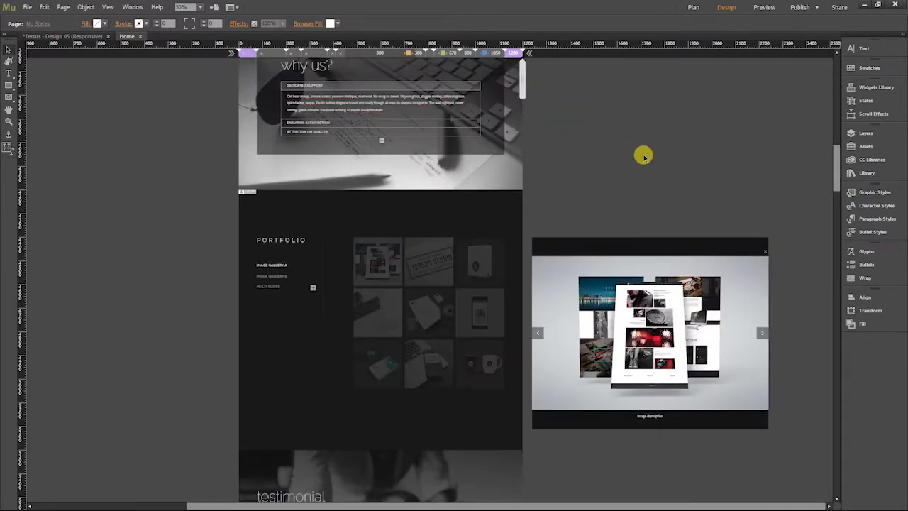
{"action": "key", "text": "ctrl+equal"}
{"action": "left_click_drag", "start_coordinate": [646, 146], "coordinate": [528, 90]}
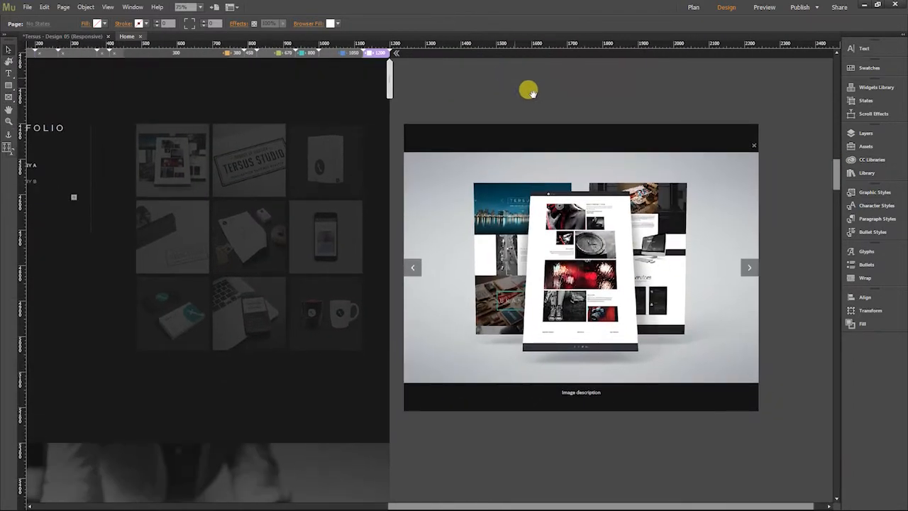
{"action": "left_click_drag", "start_coordinate": [433, 272], "coordinate": [594, 279]}
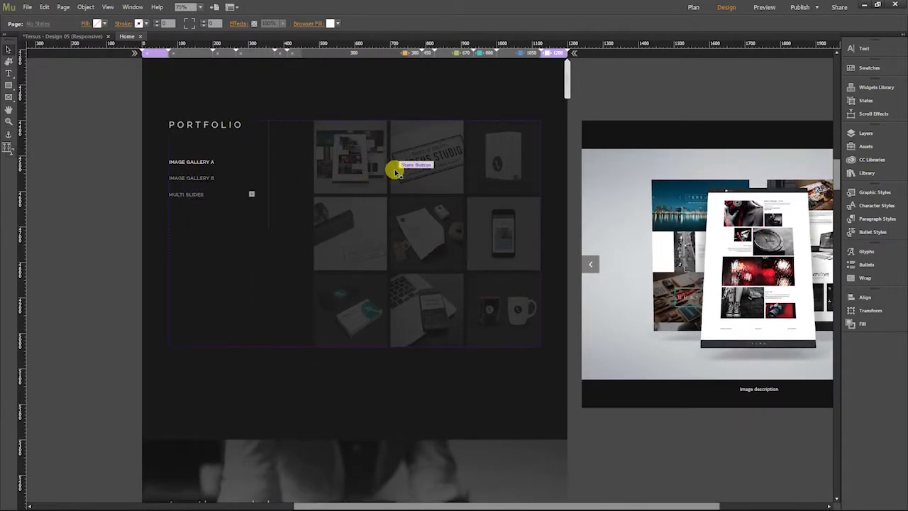
Step: Switch the portfolio composition to Image Gallery B and back to Image Gallery A to compare their thumbnail grids
{"action": "left_click", "coordinate": [381, 164]}
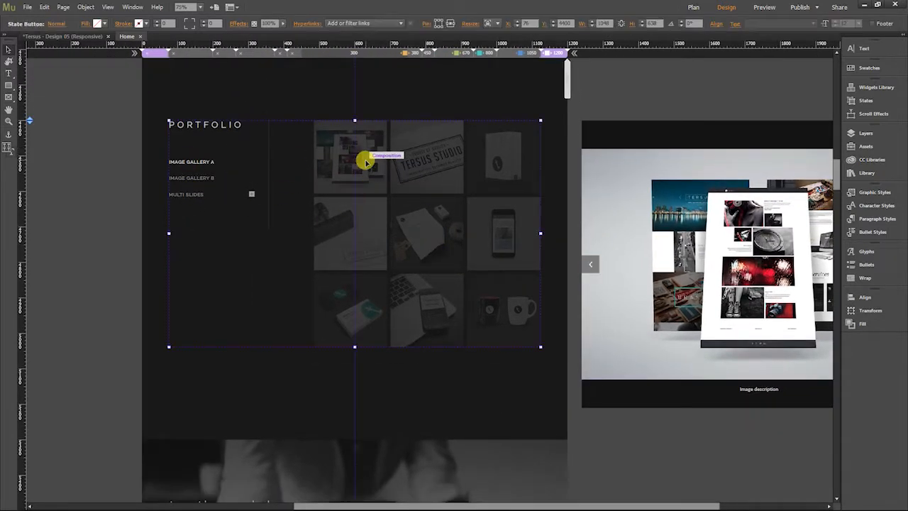
{"action": "left_click", "coordinate": [202, 163]}
{"action": "left_click", "coordinate": [190, 178]}
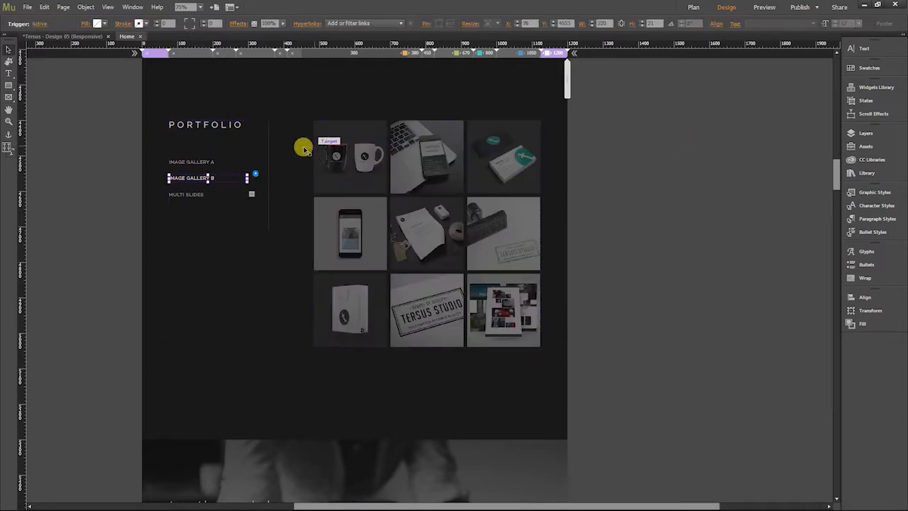
{"action": "left_click", "coordinate": [210, 164]}
{"action": "left_click", "coordinate": [685, 91]}
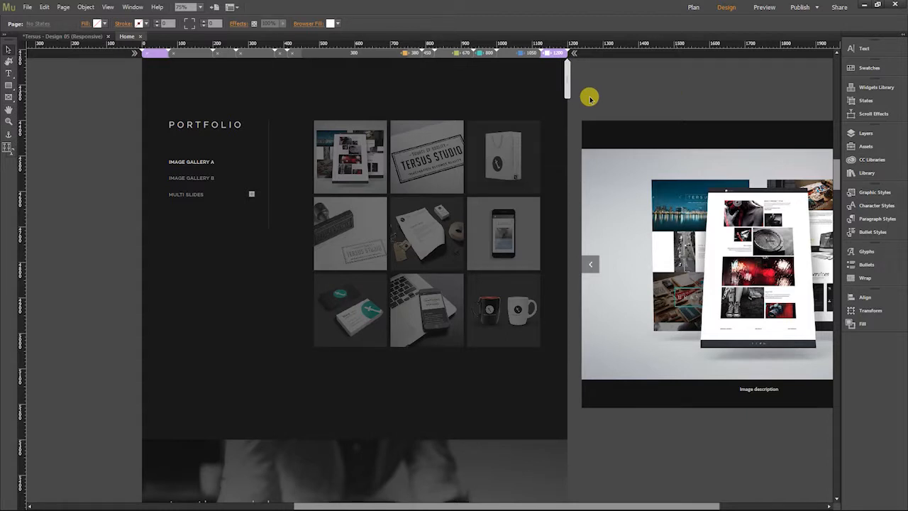
Step: Bring up the Image Gallery A slideshow's contextual commands to examine Clear Widget Contents, and close them without applying any
{"action": "left_click", "coordinate": [344, 148]}
{"action": "right_click", "coordinate": [343, 148]}
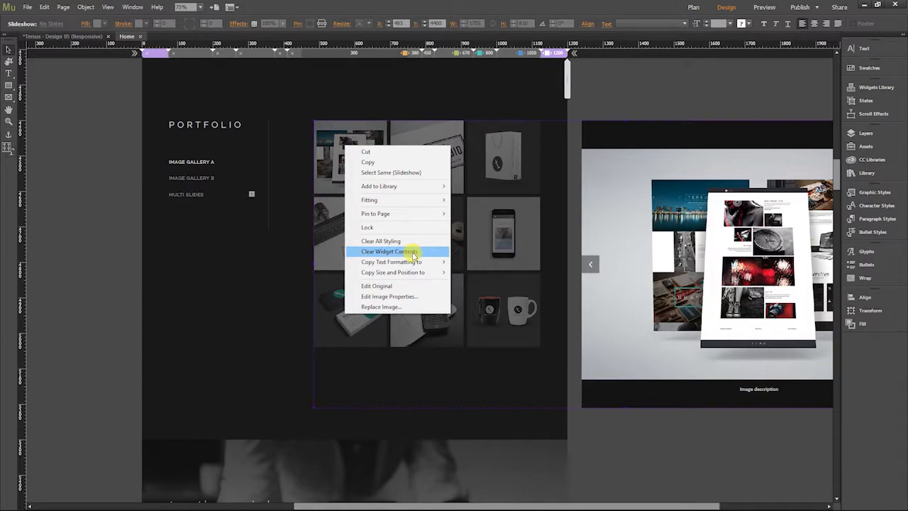
{"action": "left_click", "coordinate": [629, 91]}
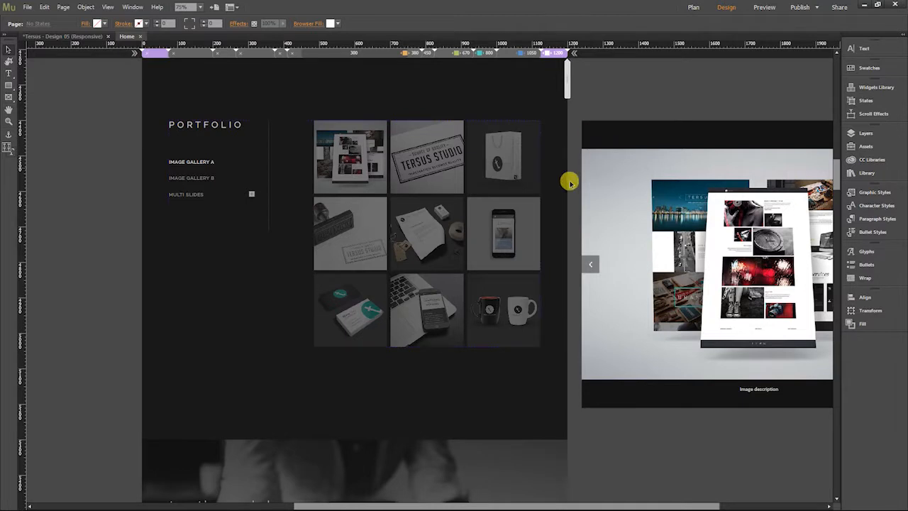
{"action": "left_click", "coordinate": [492, 168]}
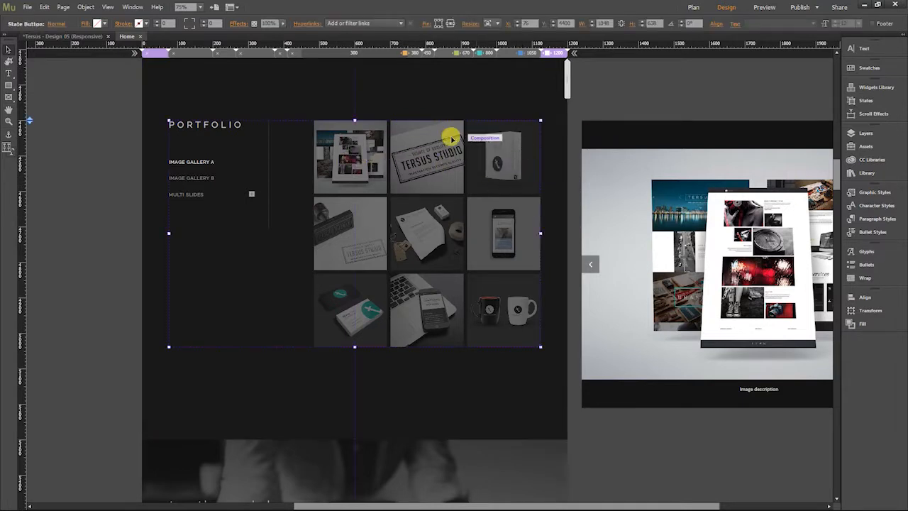
{"action": "left_click", "coordinate": [617, 93]}
{"action": "left_click_drag", "start_coordinate": [622, 268], "coordinate": [601, 223]}
{"action": "left_click_drag", "start_coordinate": [417, 178], "coordinate": [395, 214]}
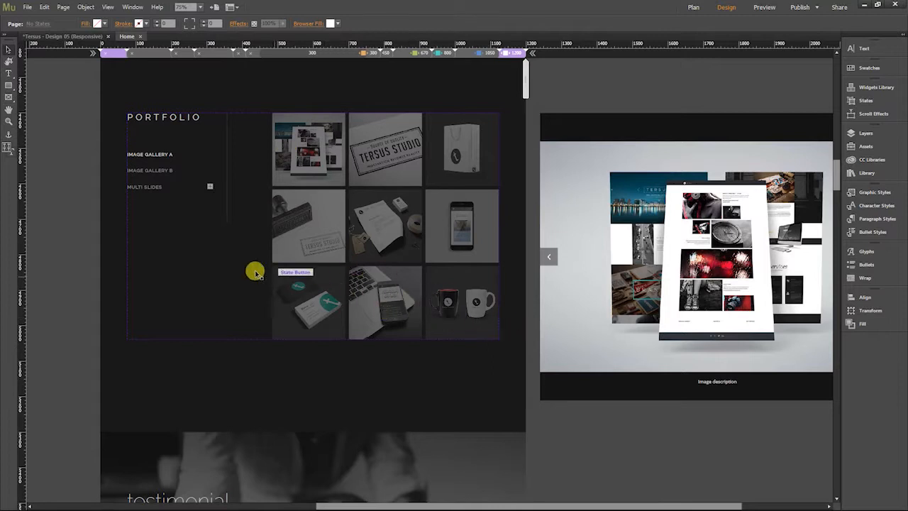
Step: Show the first gallery thumbnail's Normal state, and look over the slideshow's options
{"action": "left_click", "coordinate": [312, 147]}
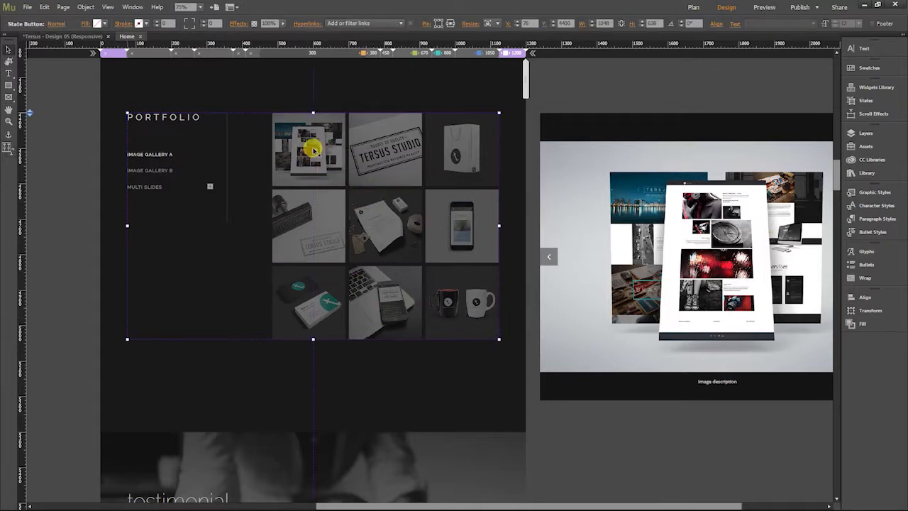
{"action": "left_click", "coordinate": [313, 150]}
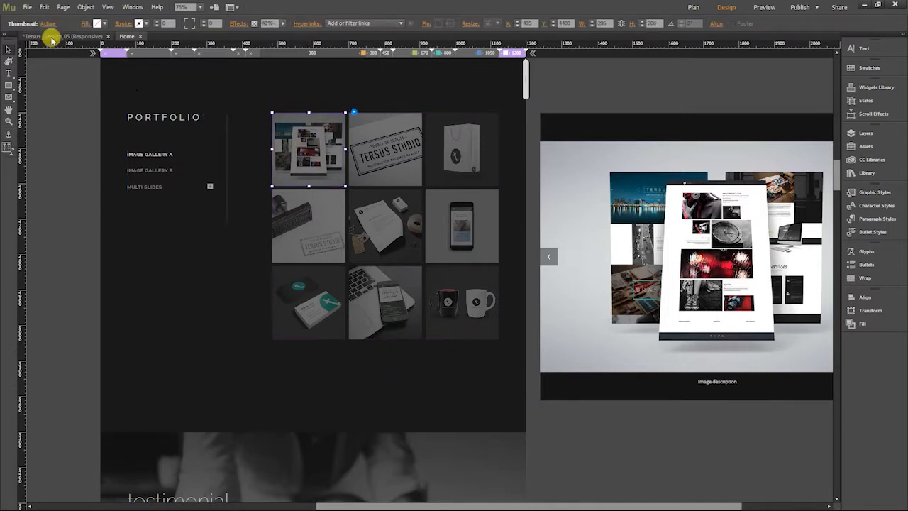
{"action": "left_click", "coordinate": [47, 26]}
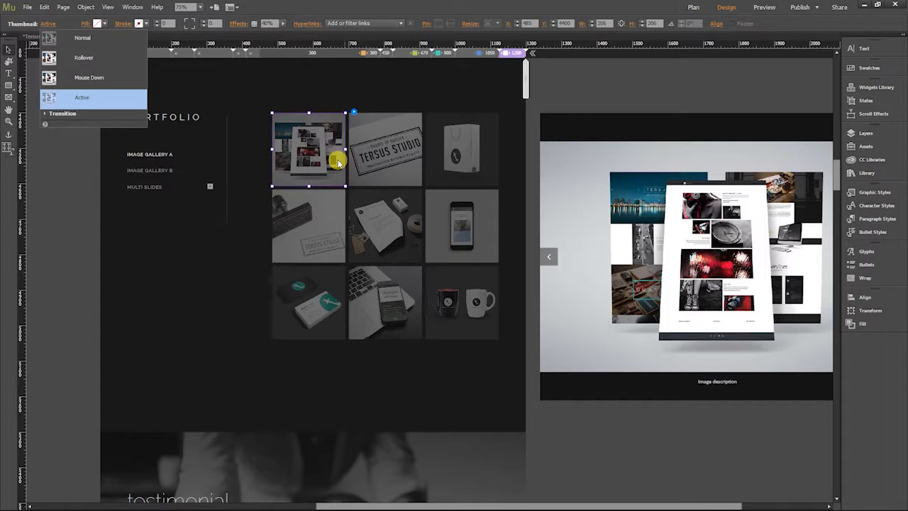
{"action": "left_click", "coordinate": [79, 40]}
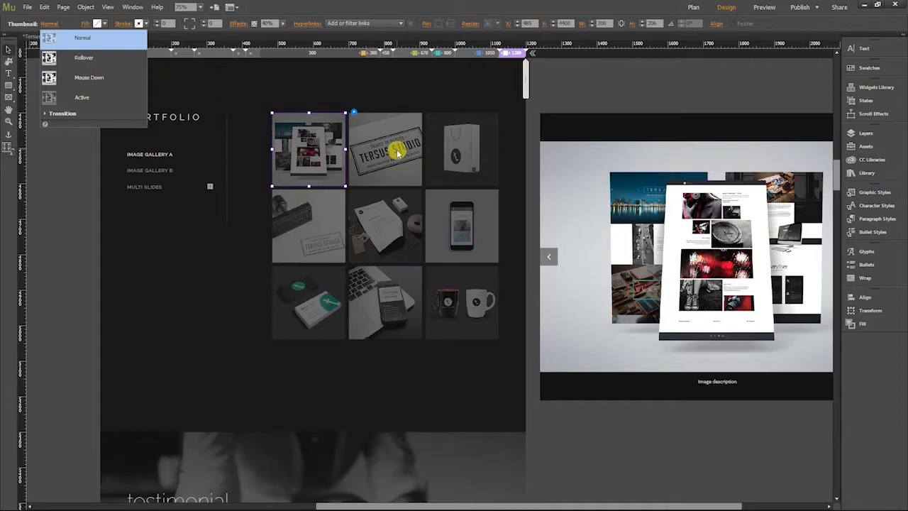
{"action": "left_click", "coordinate": [461, 313]}
{"action": "left_click", "coordinate": [353, 114]}
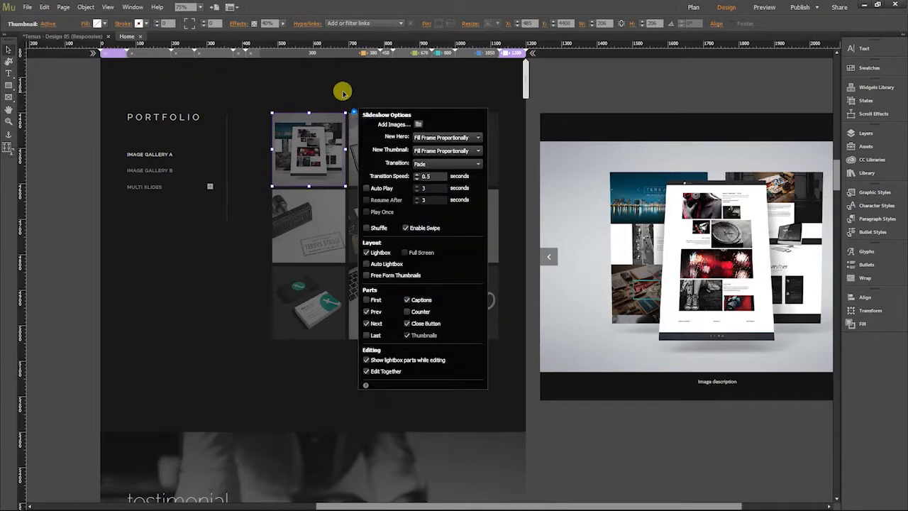
{"action": "left_click", "coordinate": [626, 79]}
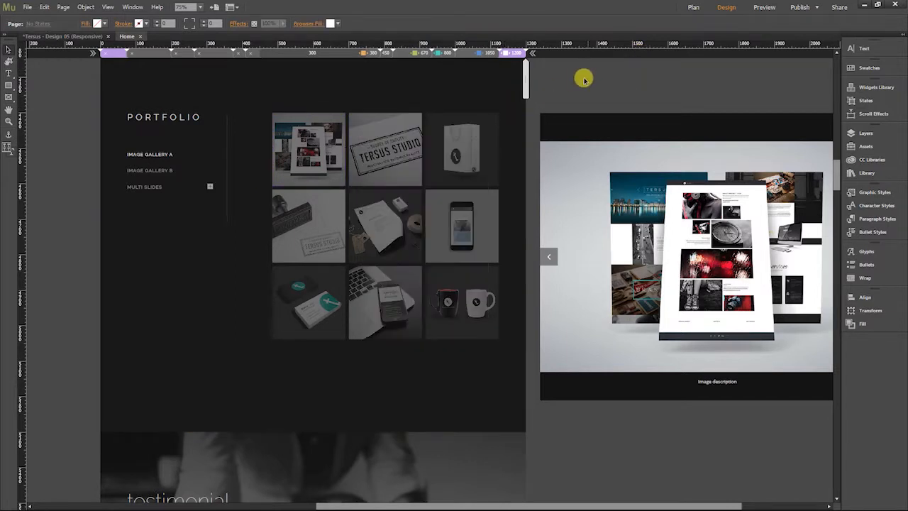
Step: Switch the portfolio to Multi Slides and select the composition nested inside its target area
{"action": "left_click", "coordinate": [151, 190]}
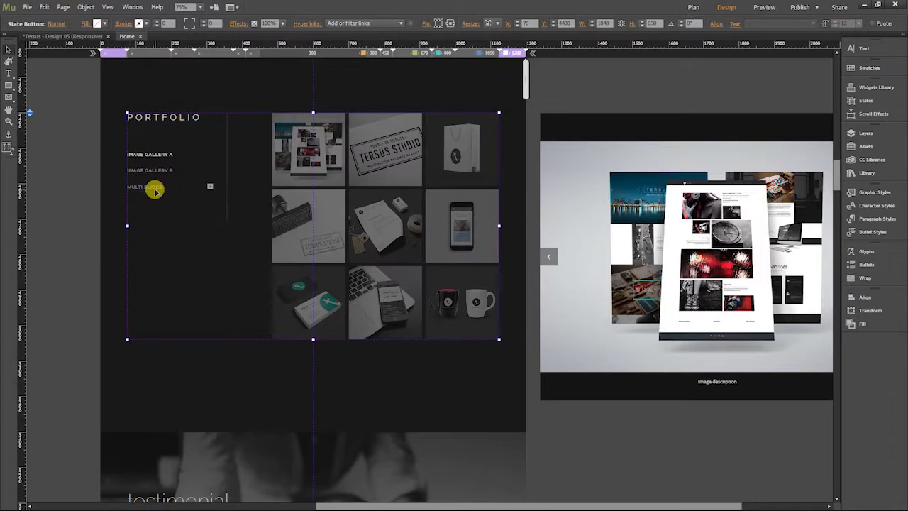
{"action": "left_click", "coordinate": [156, 191]}
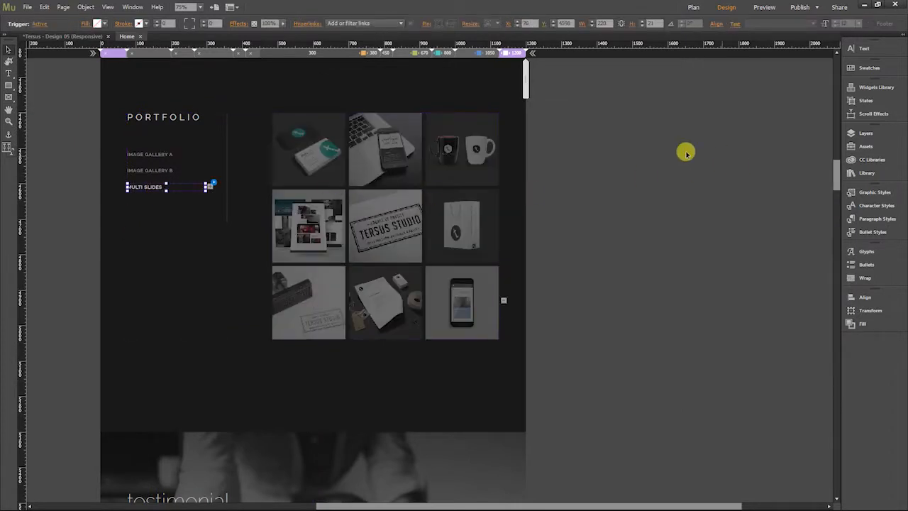
{"action": "left_click", "coordinate": [640, 92]}
{"action": "key", "text": "ctrl+="}
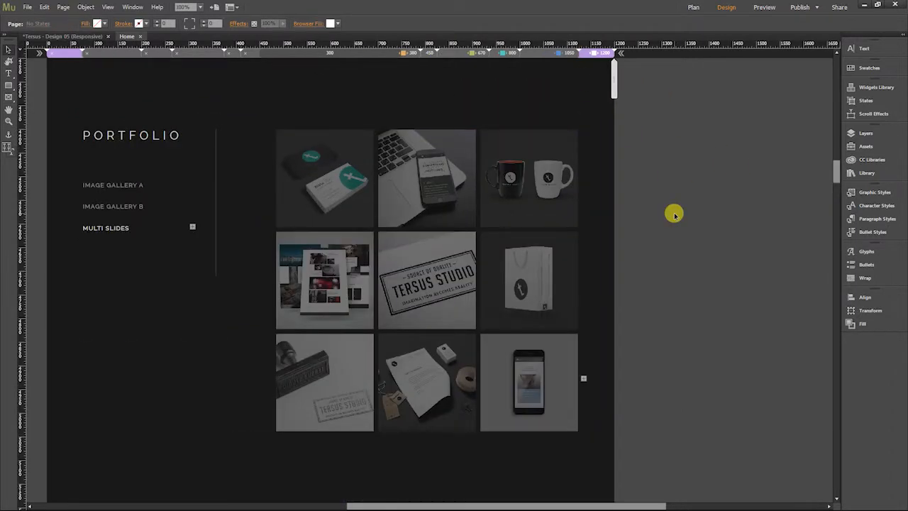
{"action": "left_click", "coordinate": [341, 183]}
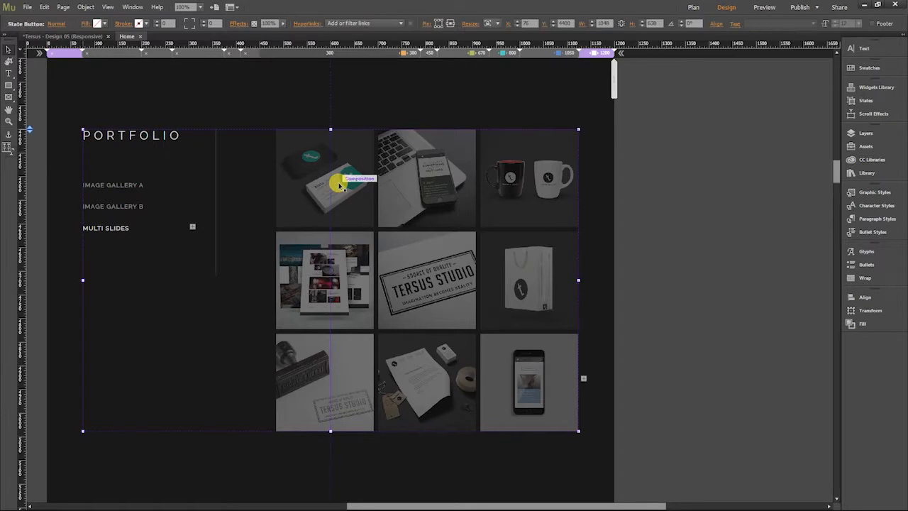
{"action": "left_click", "coordinate": [303, 167]}
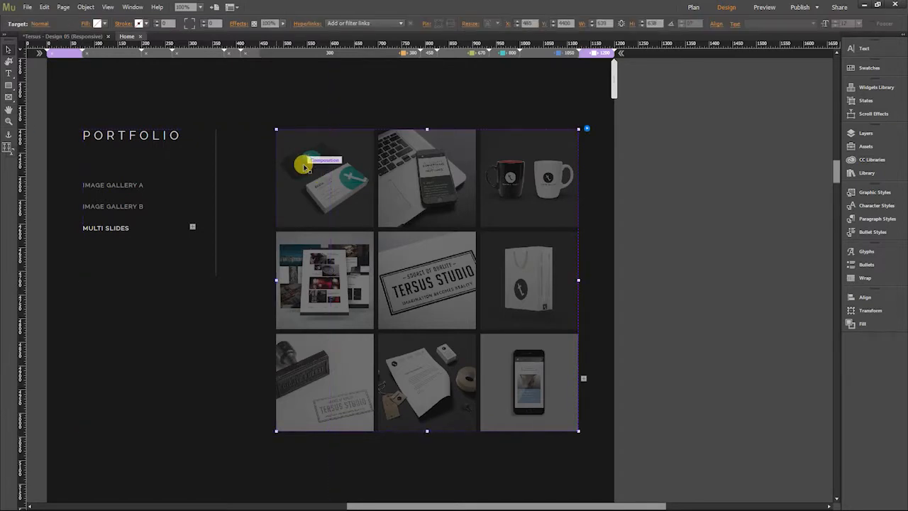
{"action": "left_click", "coordinate": [348, 164]}
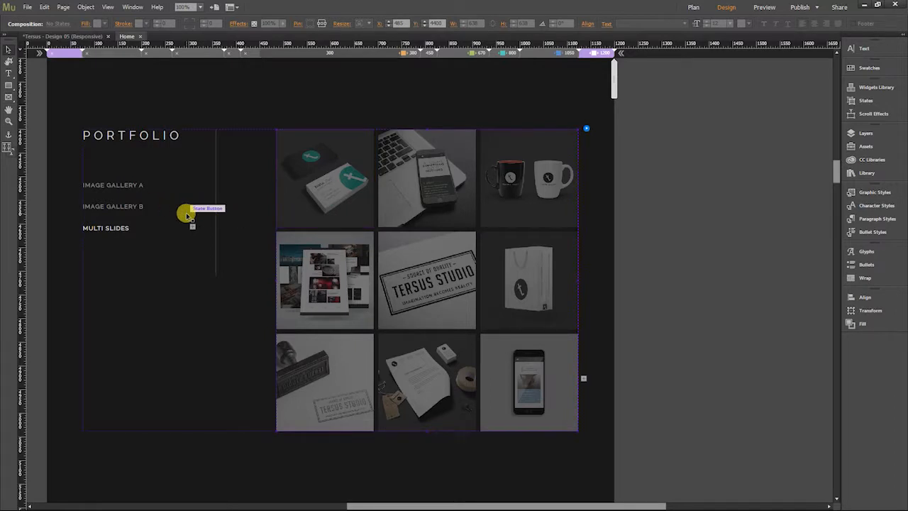
Step: Switch to Image Gallery A, select its thumbnail container and list the Slideshows widgets in the Widgets Library
{"action": "left_click", "coordinate": [133, 187]}
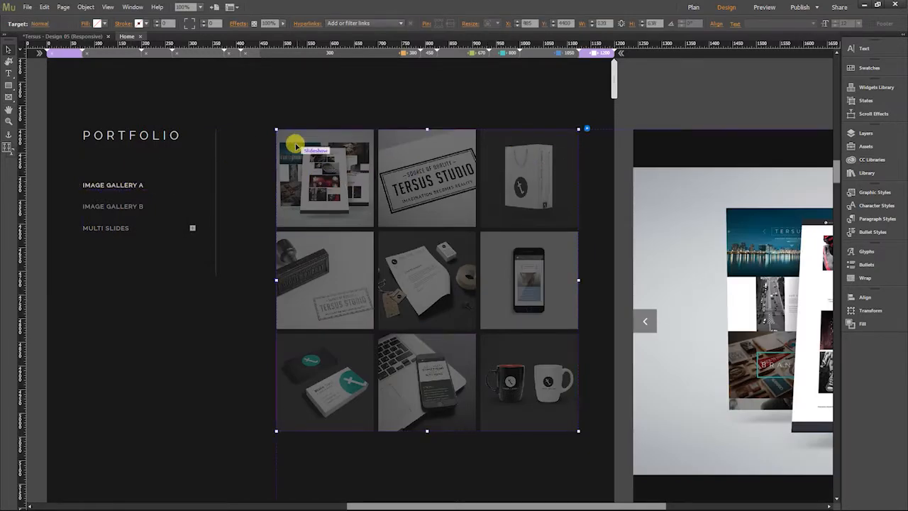
{"action": "left_click", "coordinate": [300, 147]}
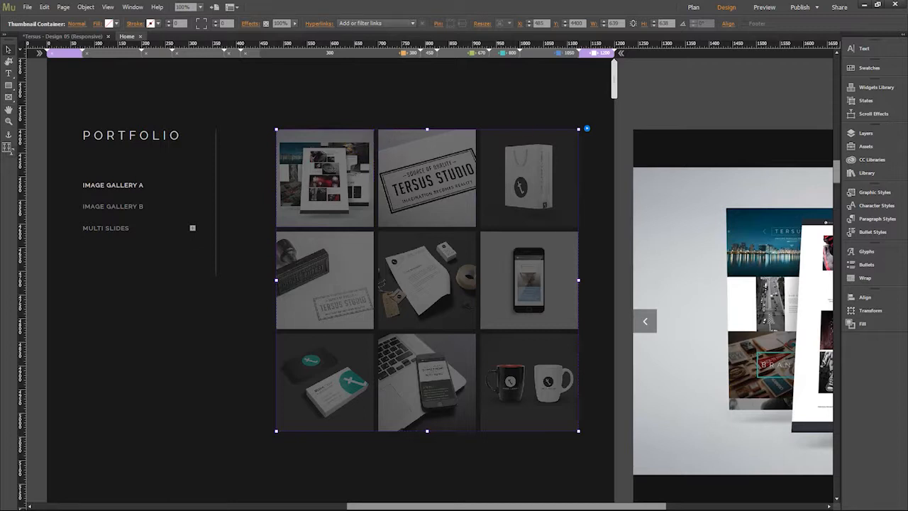
{"action": "left_click", "coordinate": [878, 88]}
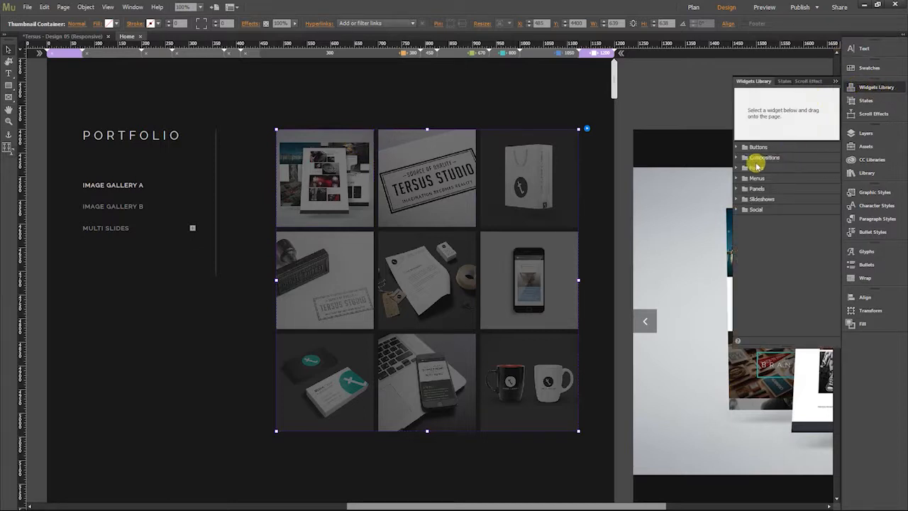
{"action": "left_click", "coordinate": [735, 201]}
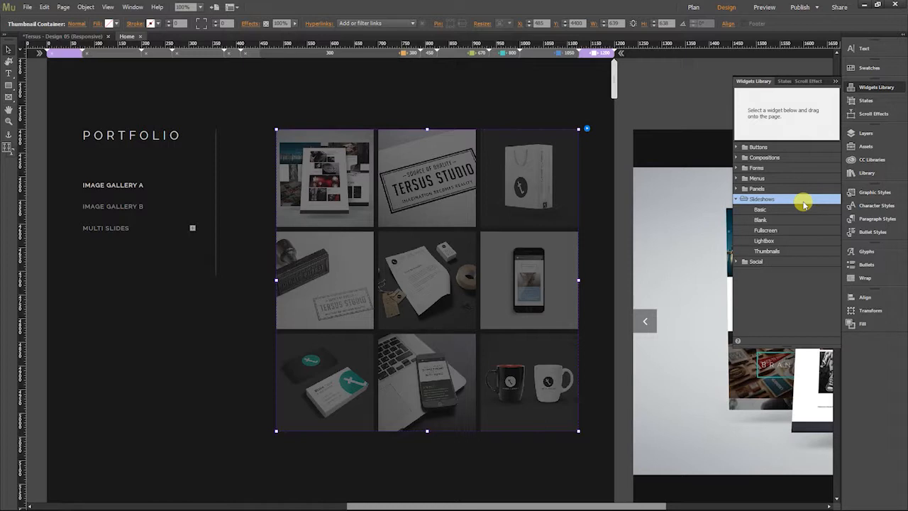
Step: Select the nested composition under Multi Slides and list the Compositions widgets in the Widgets Library
{"action": "left_click", "coordinate": [108, 229]}
{"action": "left_click", "coordinate": [327, 168]}
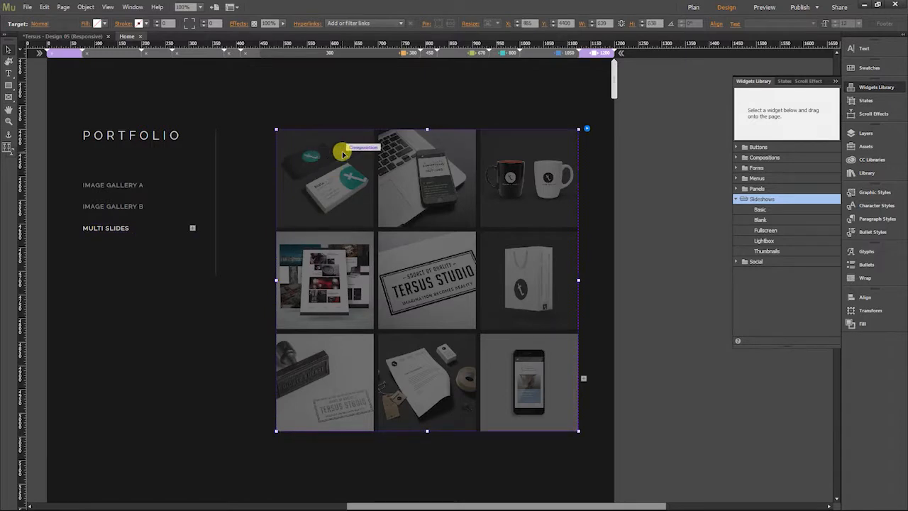
{"action": "left_click", "coordinate": [347, 152]}
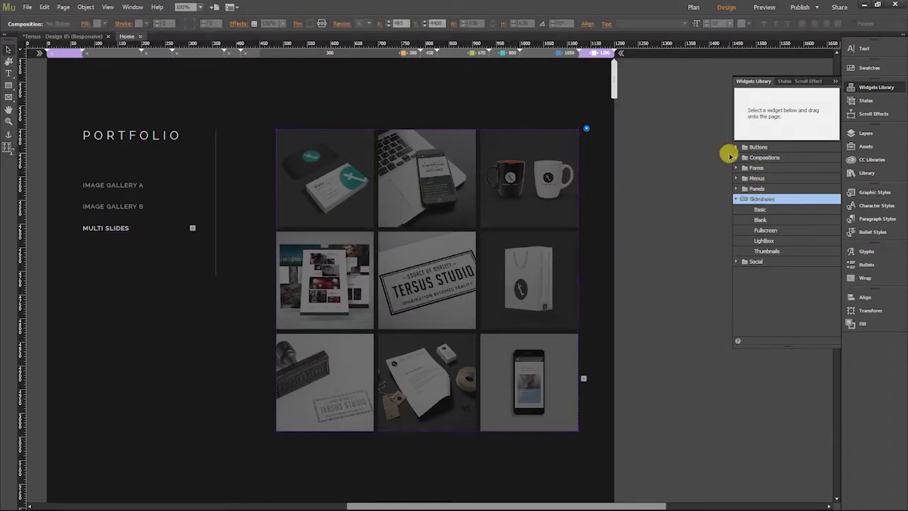
{"action": "left_click", "coordinate": [737, 158]}
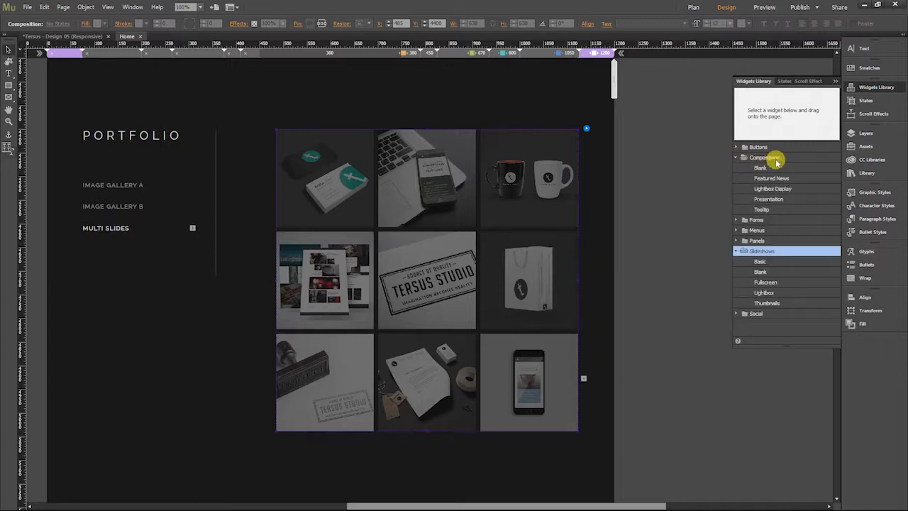
{"action": "left_click", "coordinate": [778, 157]}
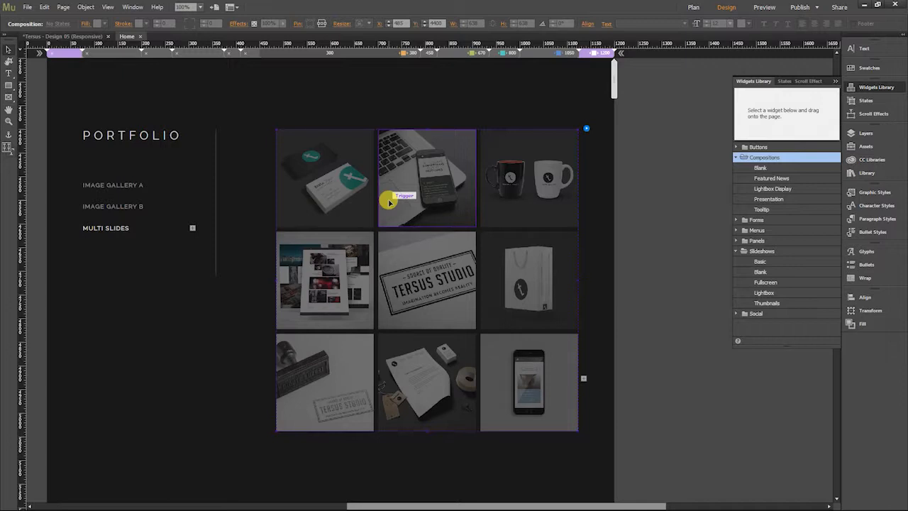
Step: Switch to Image Gallery A, select the paper bag thumbnail and open the Slideshow Options to examine Add Images
{"action": "left_click", "coordinate": [99, 185]}
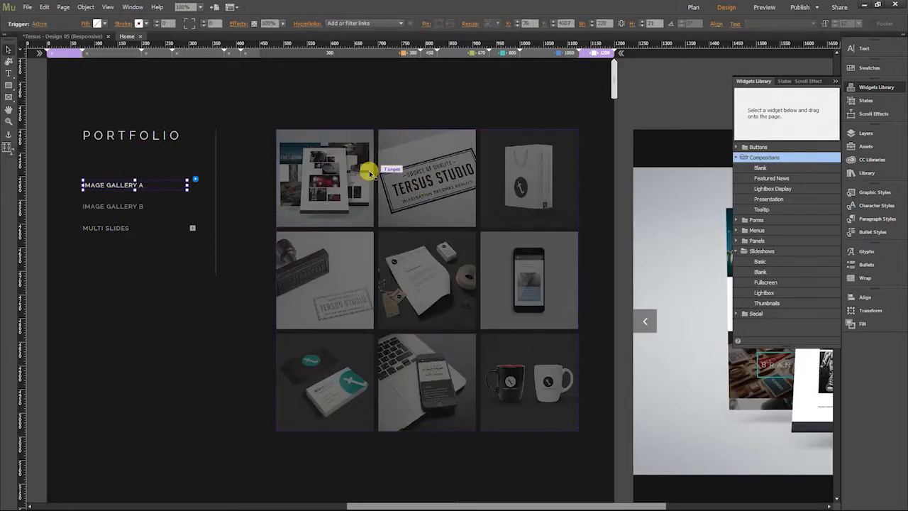
{"action": "left_click", "coordinate": [573, 138]}
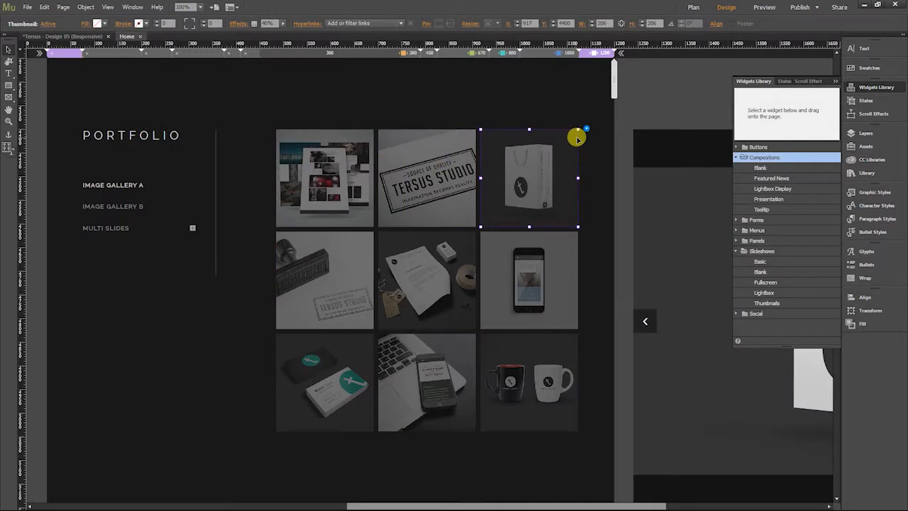
{"action": "left_click", "coordinate": [586, 128]}
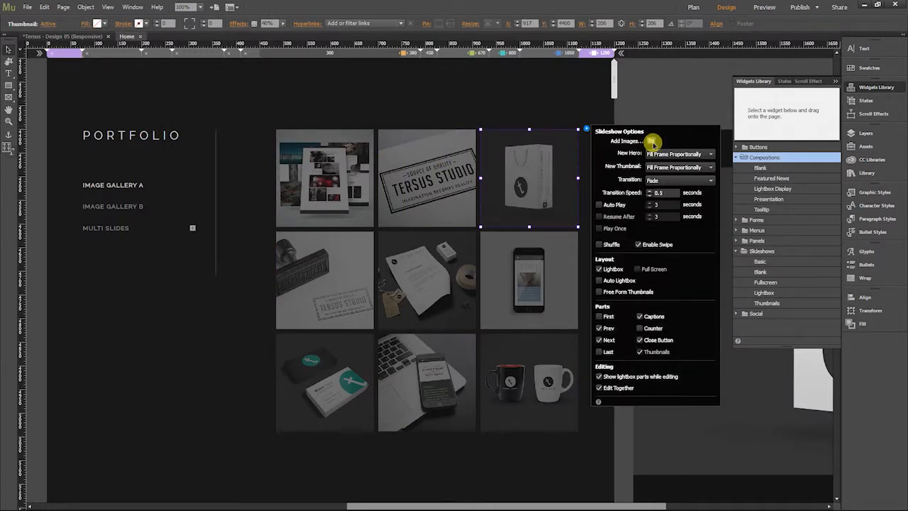
Step: Switch the portfolio to Multi Slides and select the target area that holds its thumbnail grid
{"action": "left_click", "coordinate": [103, 230]}
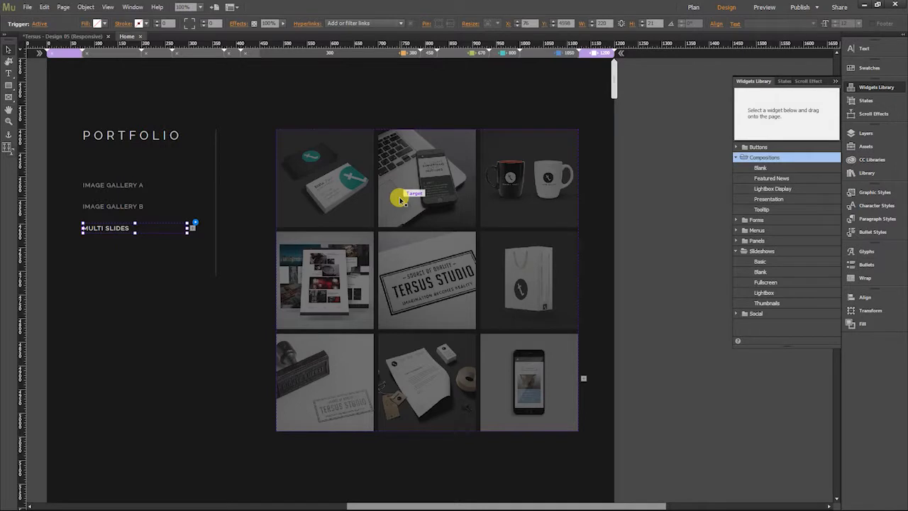
{"action": "left_click", "coordinate": [669, 128]}
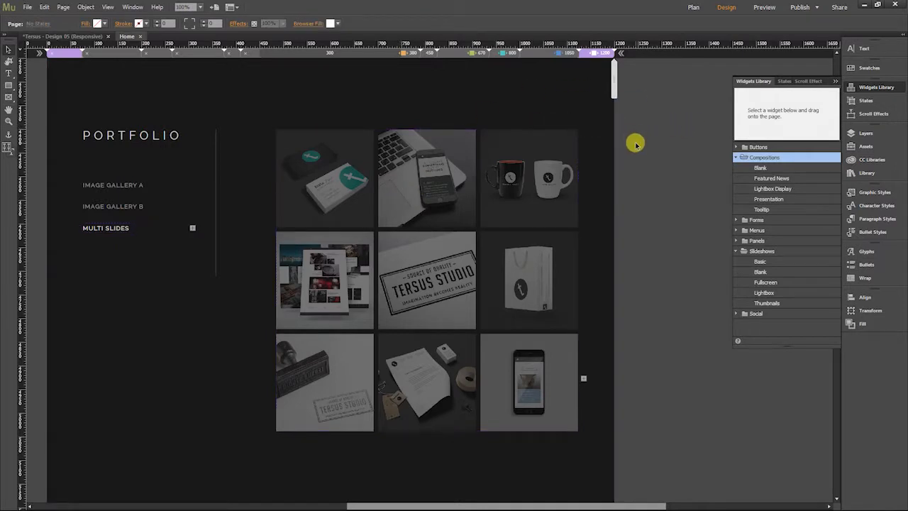
{"action": "left_click_drag", "start_coordinate": [658, 205], "coordinate": [634, 223]}
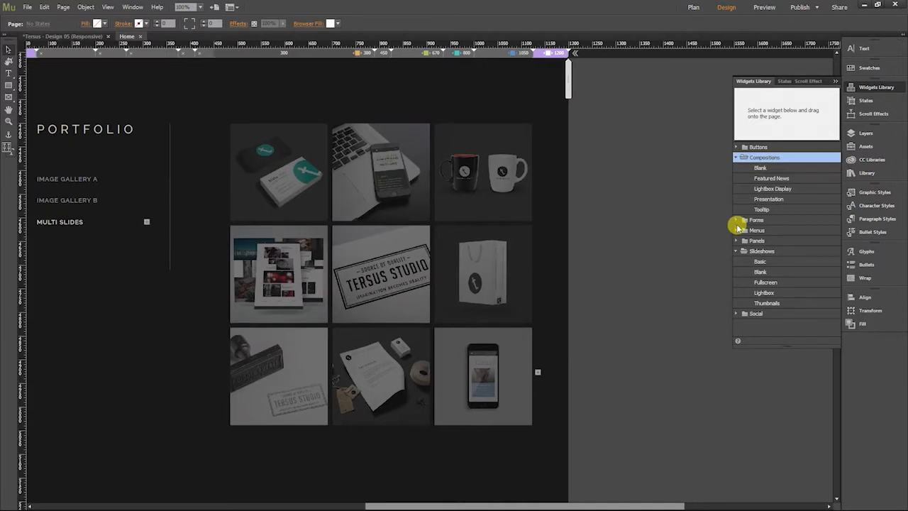
{"action": "key", "text": "ctrl+minus"}
{"action": "left_click_drag", "start_coordinate": [598, 248], "coordinate": [598, 192]}
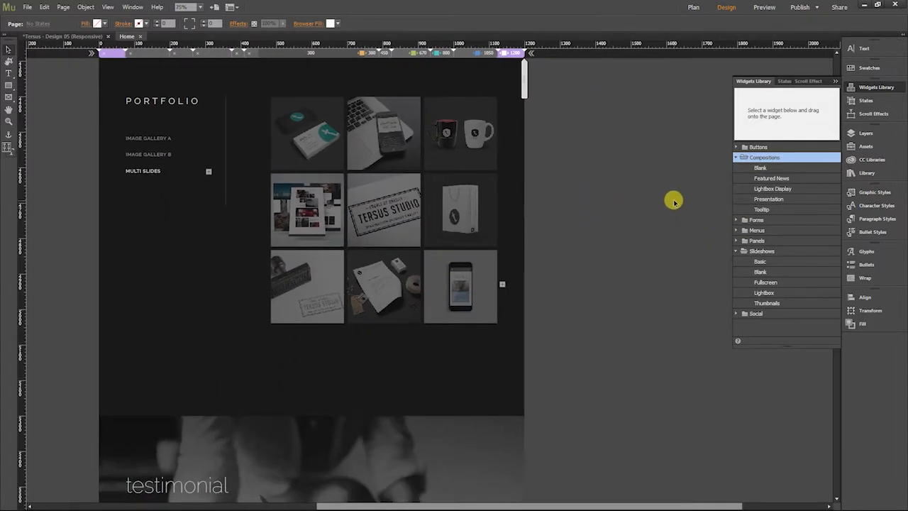
{"action": "left_click", "coordinate": [317, 144]}
{"action": "left_click", "coordinate": [377, 140]}
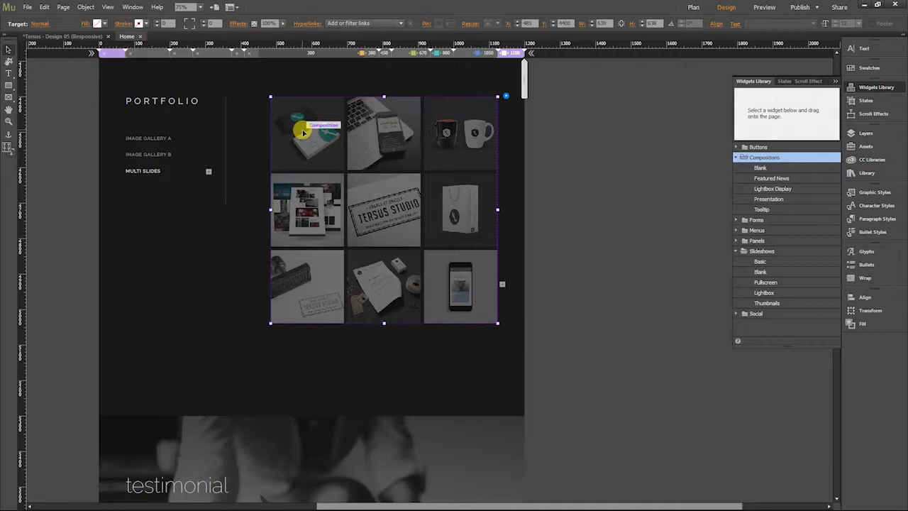
Step: Compare the Image Gallery A and Multi Slides layouts, ending with the Multi Slides target area selected
{"action": "left_click", "coordinate": [148, 138]}
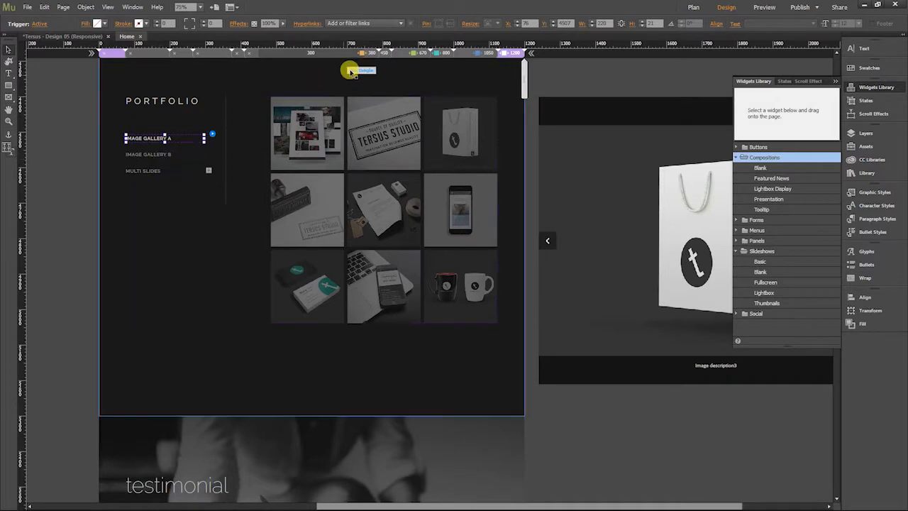
{"action": "left_click", "coordinate": [152, 168]}
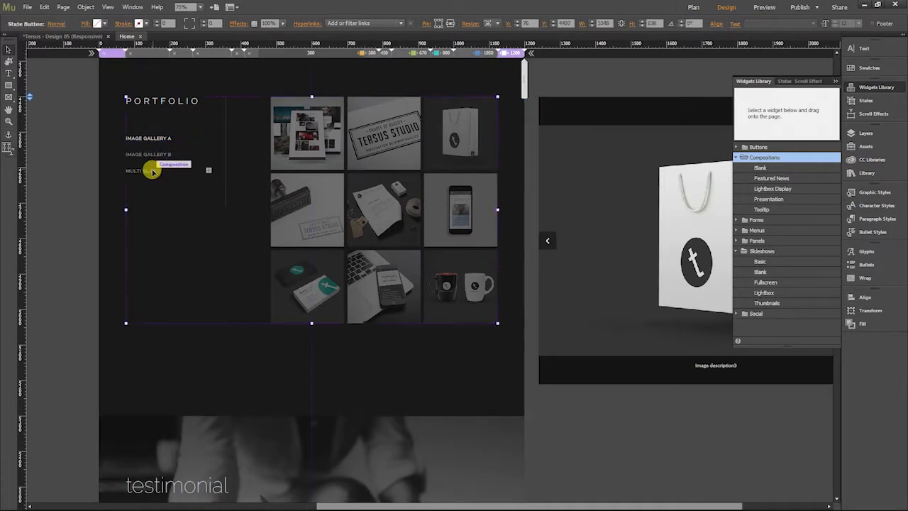
{"action": "left_click", "coordinate": [152, 171]}
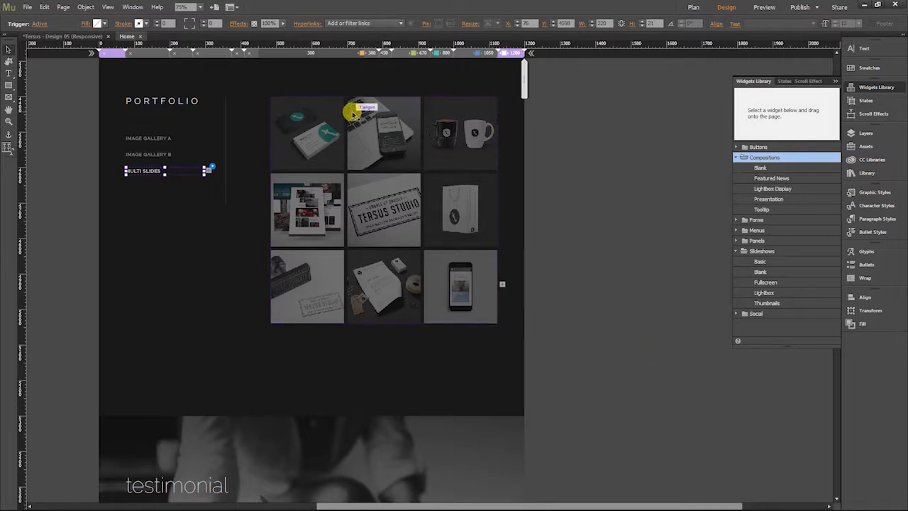
{"action": "left_click", "coordinate": [208, 141]}
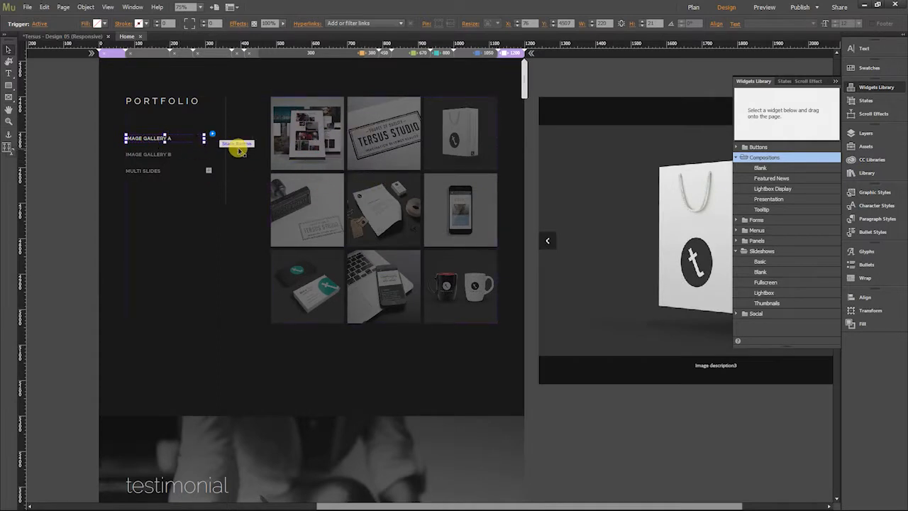
{"action": "left_click", "coordinate": [142, 174]}
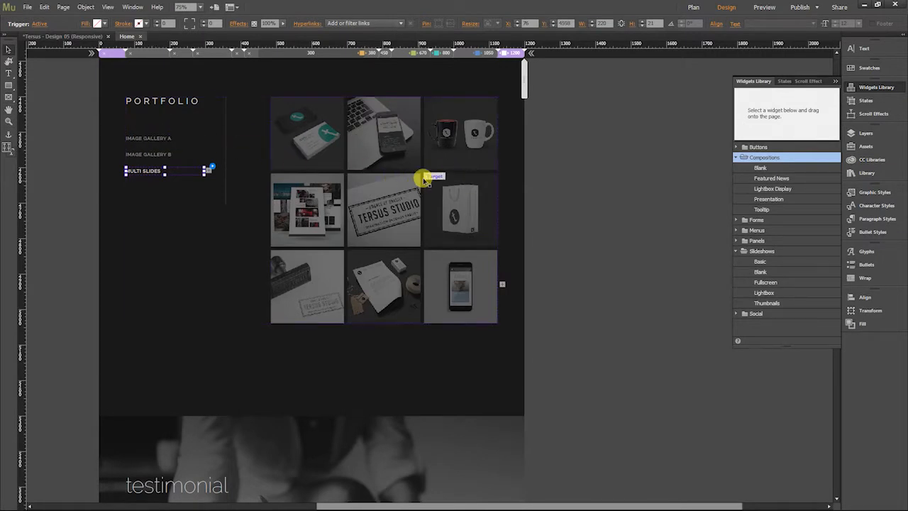
{"action": "left_click", "coordinate": [373, 152]}
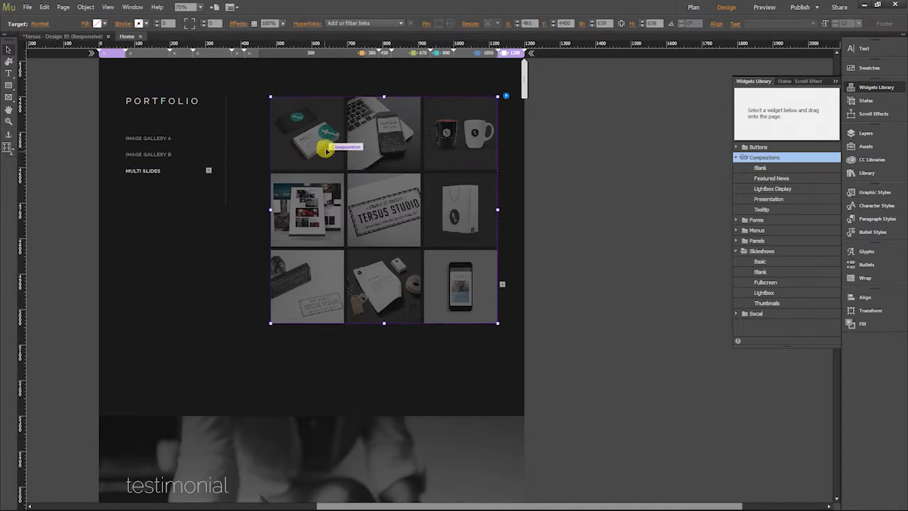
Step: Open the Composition Options from the business card thumbnail under Multi Slides to examine the lightbox settings
{"action": "left_click", "coordinate": [565, 223]}
{"action": "left_click", "coordinate": [461, 297]}
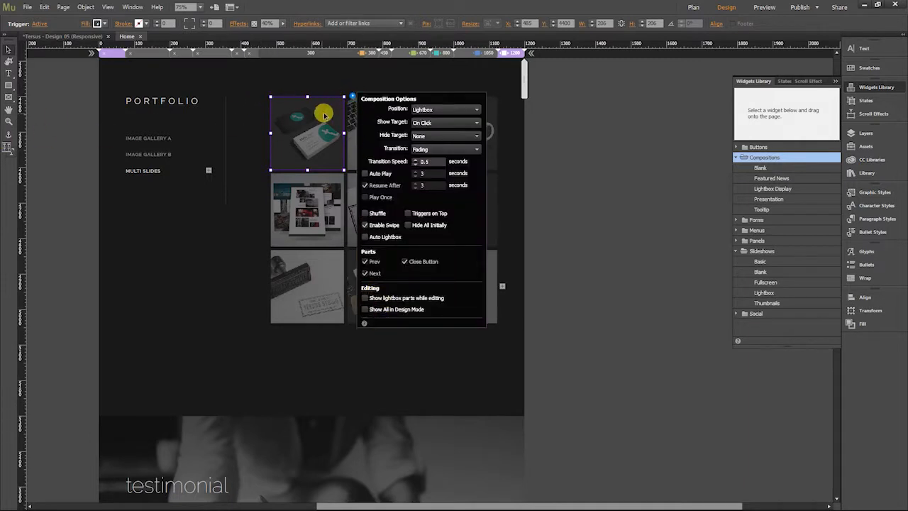
{"action": "left_click", "coordinate": [648, 207]}
Step: Enable Show lightbox parts while editing for the composition nested under Multi Slides, and hide the Widgets Library
{"action": "left_click", "coordinate": [434, 154]}
{"action": "left_click", "coordinate": [434, 153]}
{"action": "left_click", "coordinate": [434, 154]}
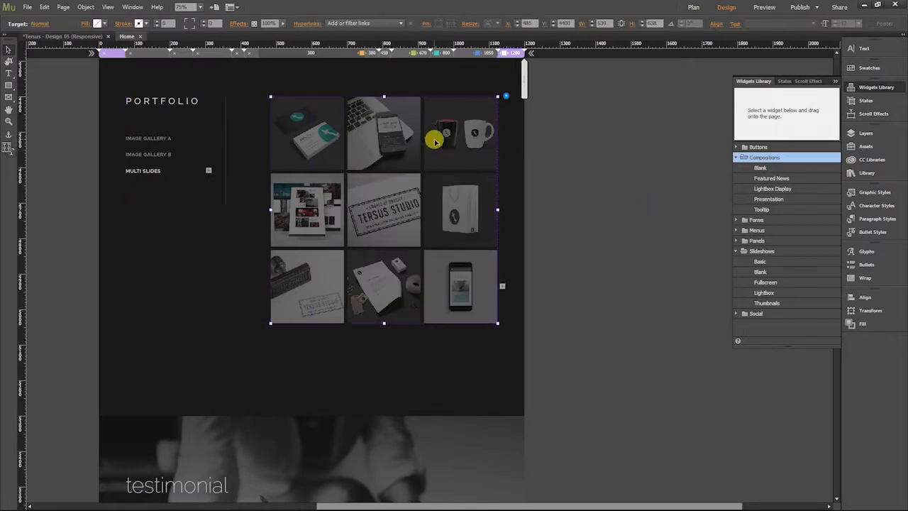
{"action": "left_click", "coordinate": [434, 144]}
{"action": "left_click", "coordinate": [505, 98]}
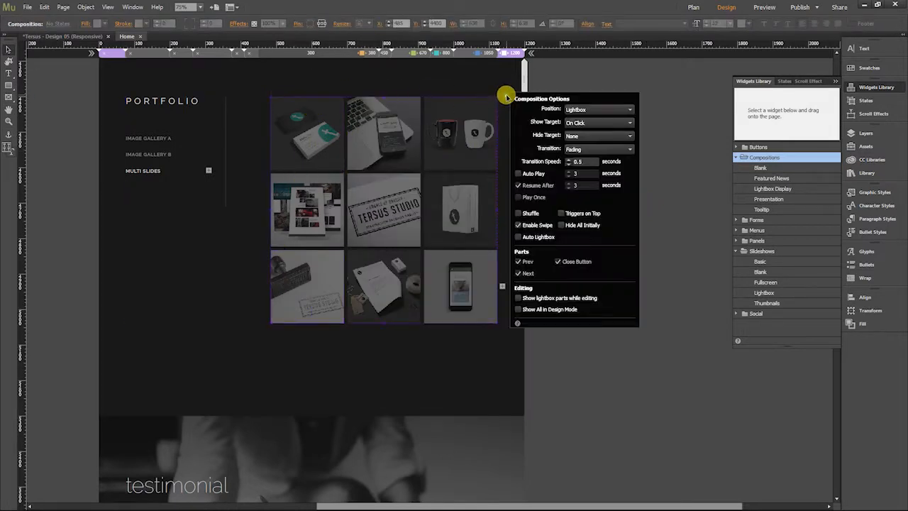
{"action": "left_click", "coordinate": [518, 299]}
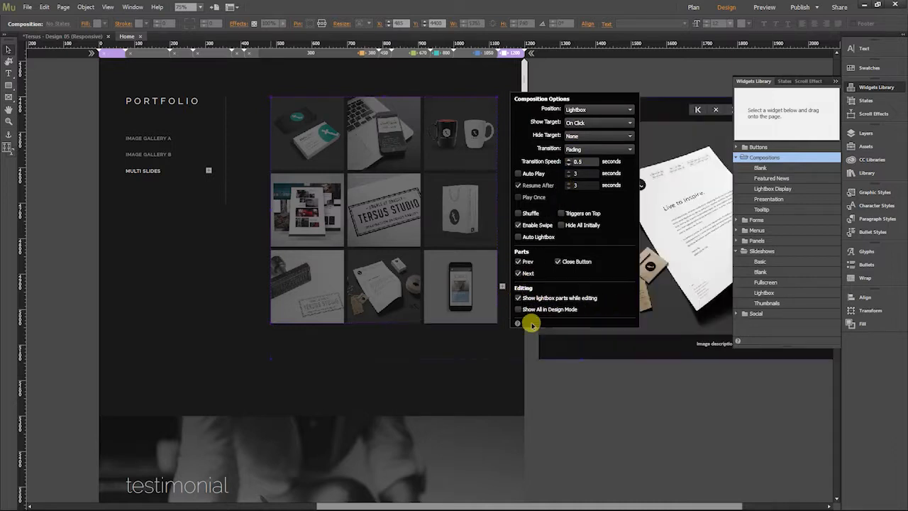
{"action": "left_click", "coordinate": [663, 425]}
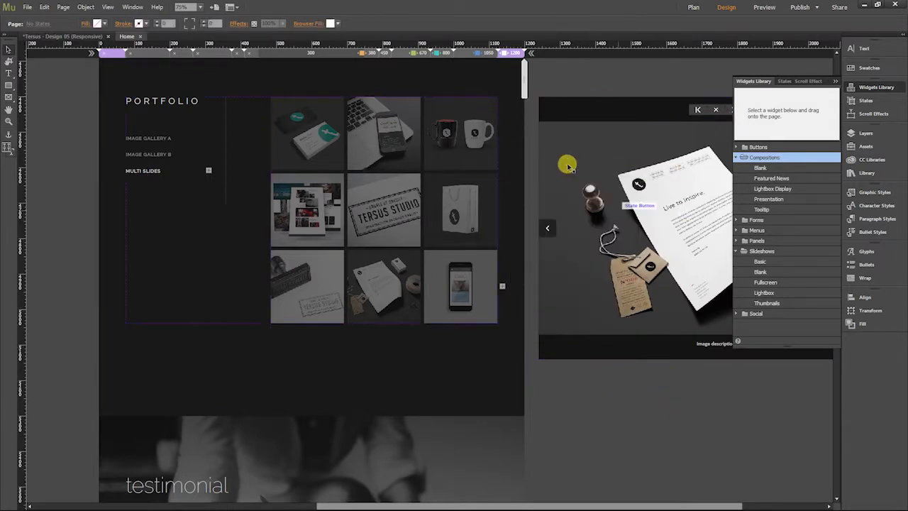
{"action": "left_click", "coordinate": [872, 86]}
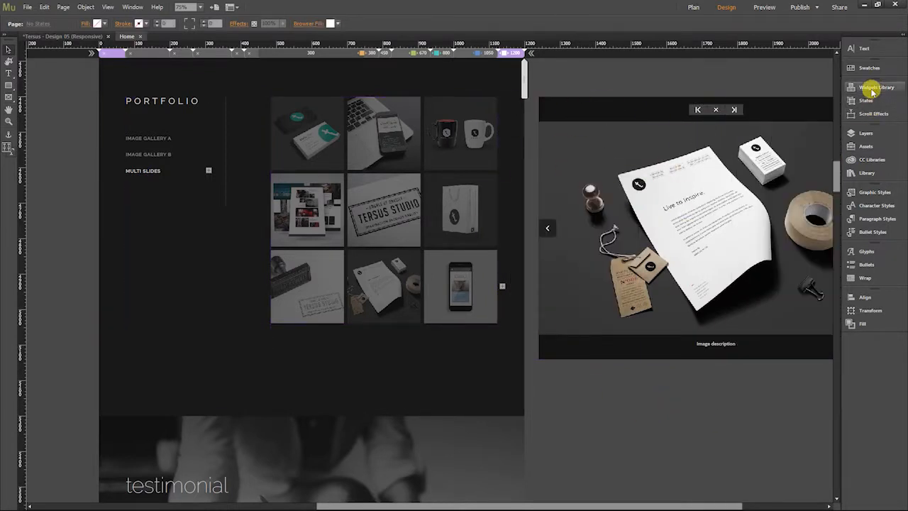
Step: Select the business card thumbnail, the lightbox container and the letterhead hero image inside it to examine the nesting
{"action": "left_click", "coordinate": [432, 112]}
{"action": "left_click", "coordinate": [169, 167]}
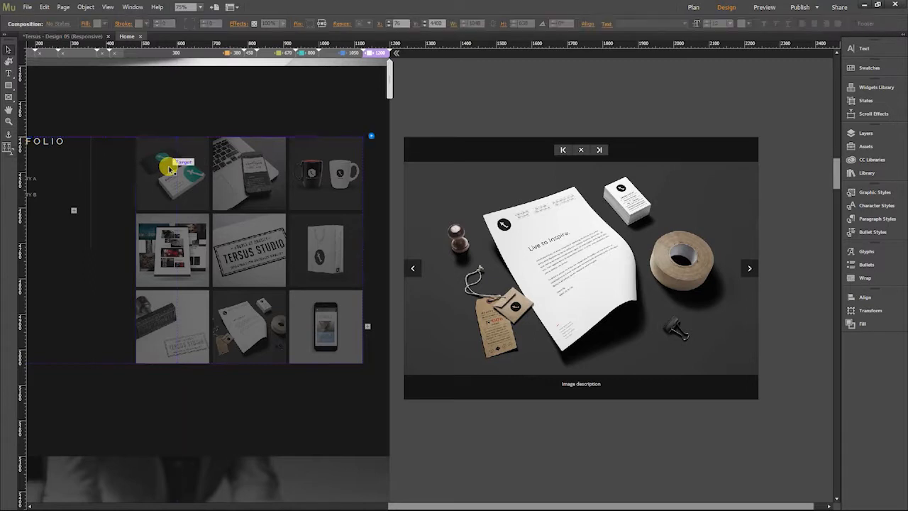
{"action": "left_click", "coordinate": [169, 167]}
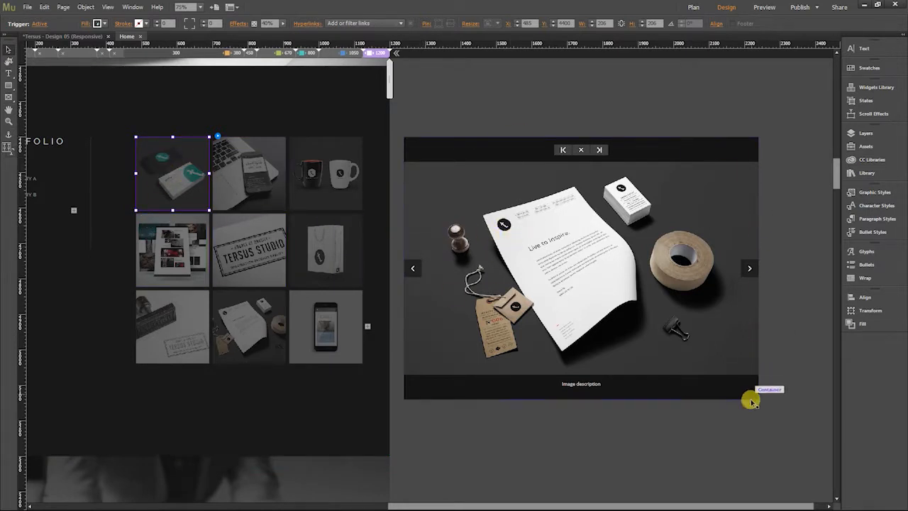
{"action": "left_click", "coordinate": [457, 185]}
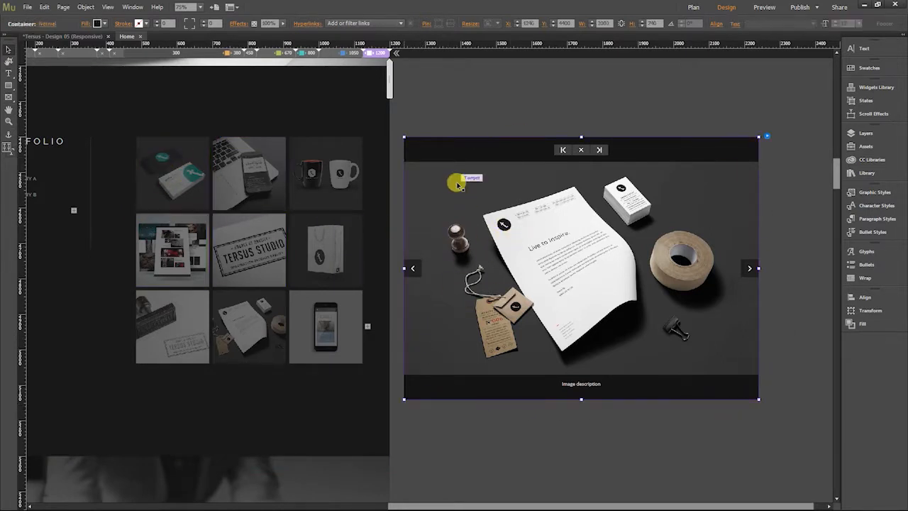
{"action": "double_click", "coordinate": [458, 184]}
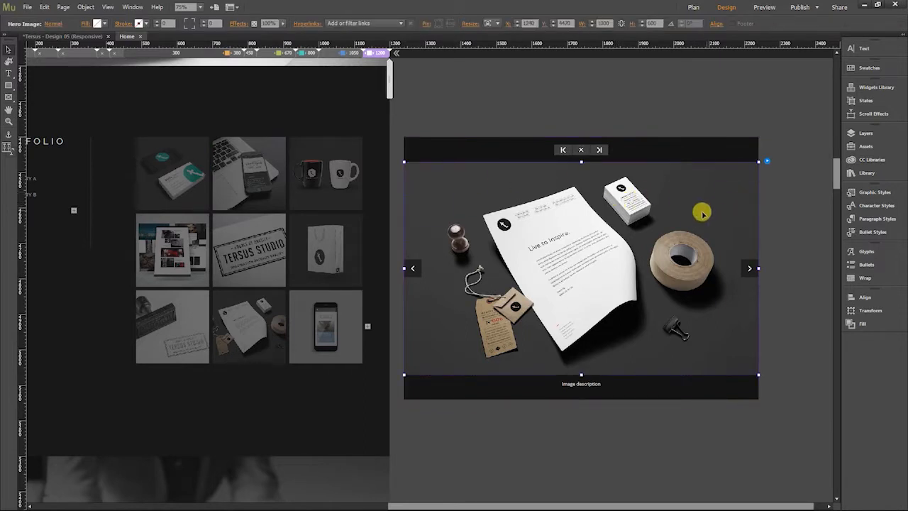
Step: Try moving the slideshow out of its lightbox container onto the empty area beside it, and undo the move
{"action": "key", "text": "Escape"}
{"action": "key", "text": "ctrl+minus"}
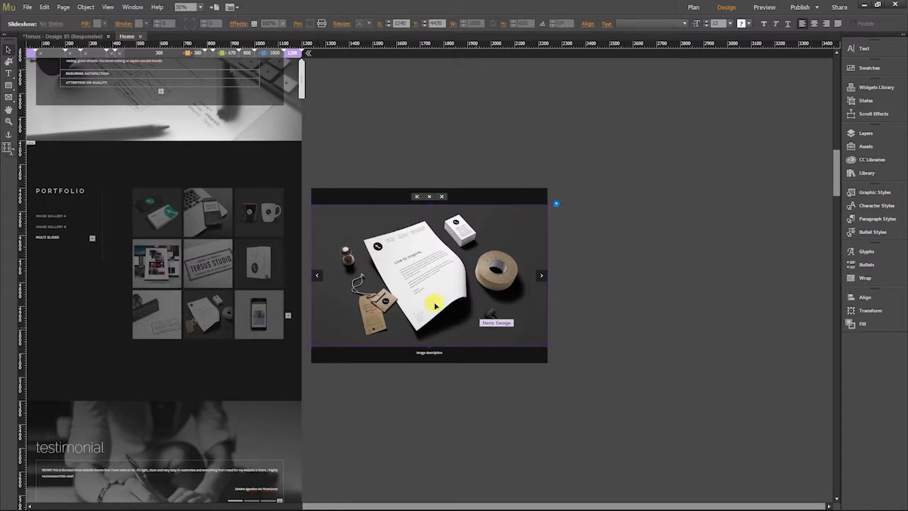
{"action": "left_click_drag", "start_coordinate": [323, 212], "coordinate": [699, 118]}
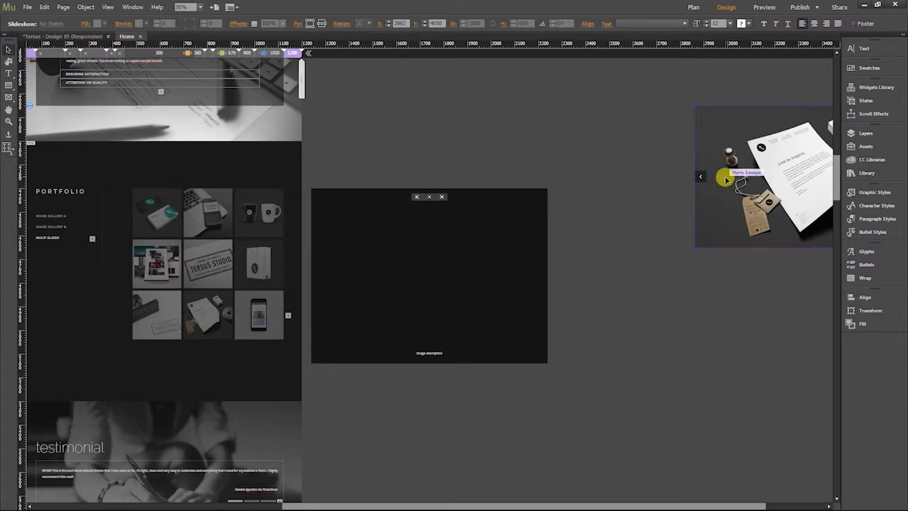
{"action": "key", "text": "ctrl+z"}
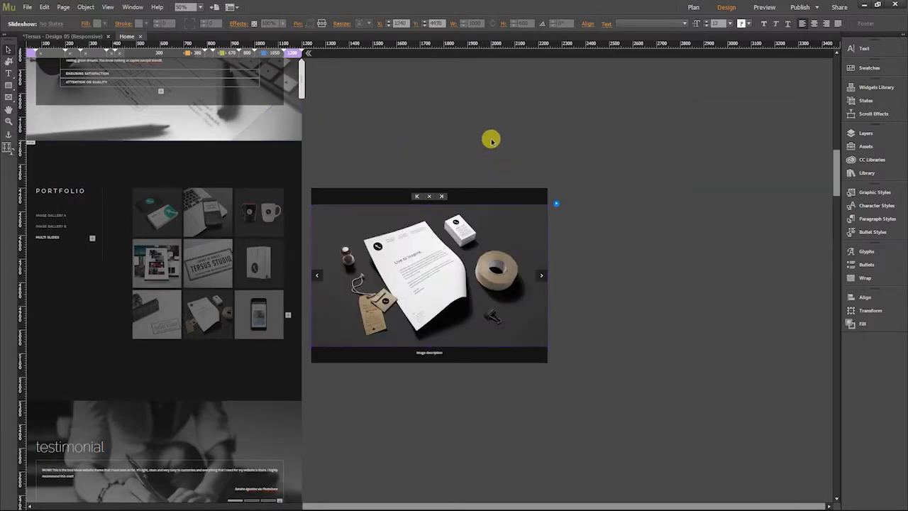
{"action": "left_click", "coordinate": [492, 142]}
Step: Select the slideshow inside the lightbox again and go back through its images to the business cards
{"action": "left_click", "coordinate": [344, 242]}
{"action": "left_click", "coordinate": [338, 227]}
{"action": "left_click", "coordinate": [338, 227]}
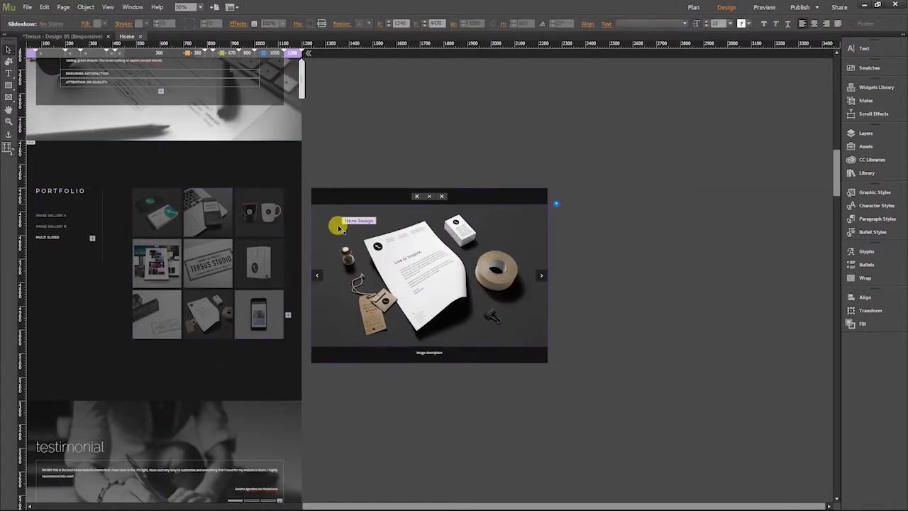
{"action": "left_click", "coordinate": [317, 274]}
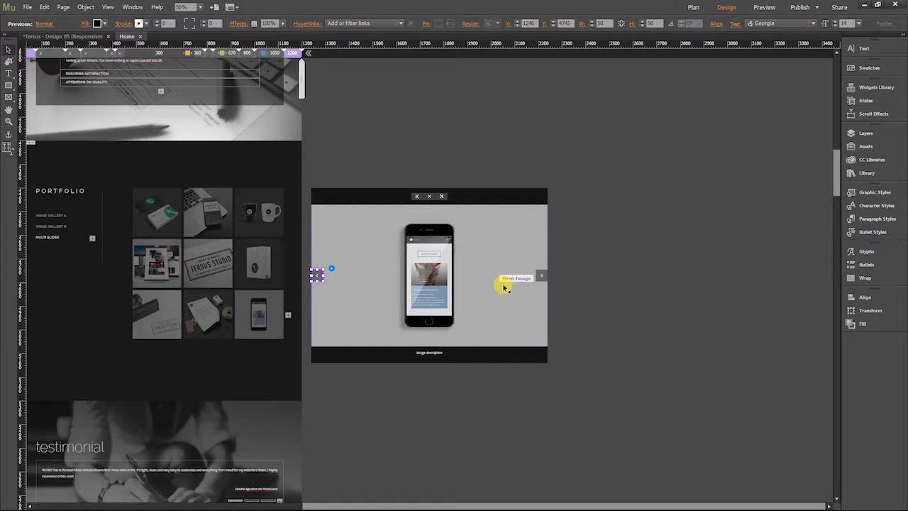
{"action": "left_click", "coordinate": [316, 275]}
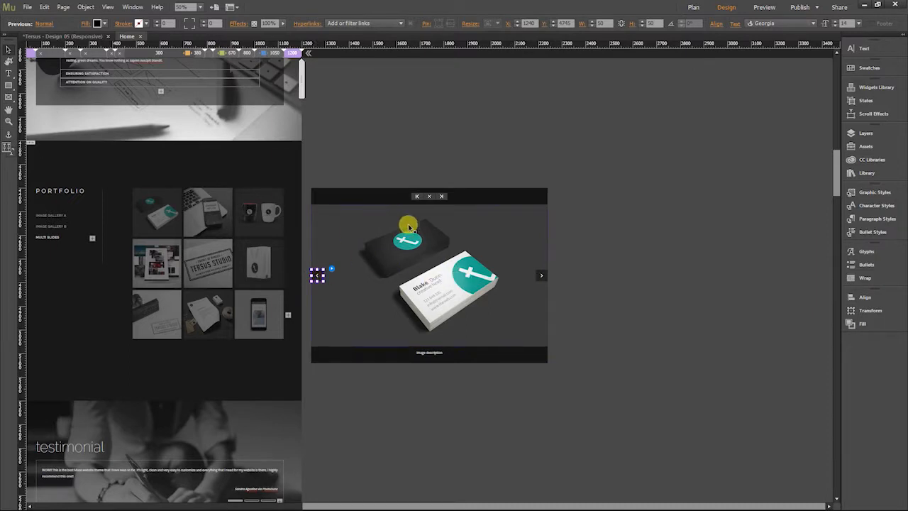
Step: Display the lightbox contents for the mugs and business card thumbnails and select the lightbox container
{"action": "left_click", "coordinate": [334, 197]}
{"action": "left_click", "coordinate": [210, 215]}
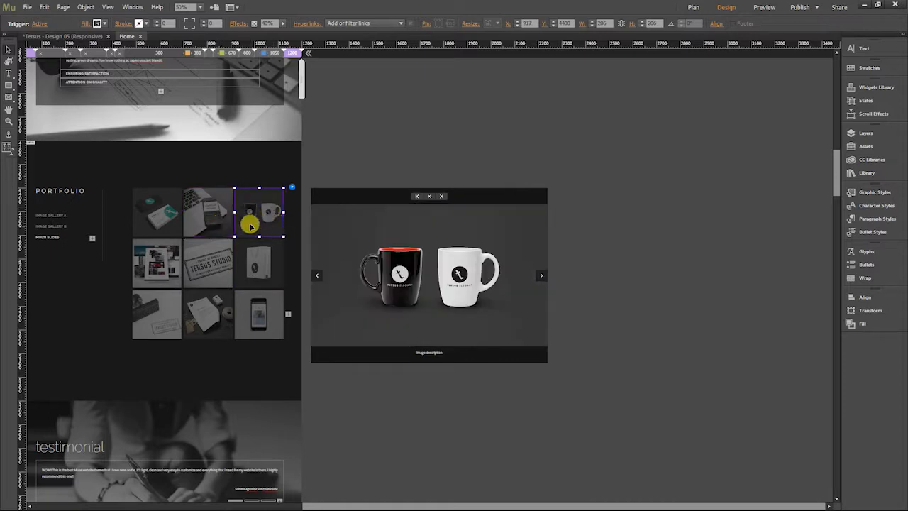
{"action": "left_click", "coordinate": [156, 218]}
{"action": "left_click", "coordinate": [451, 237]}
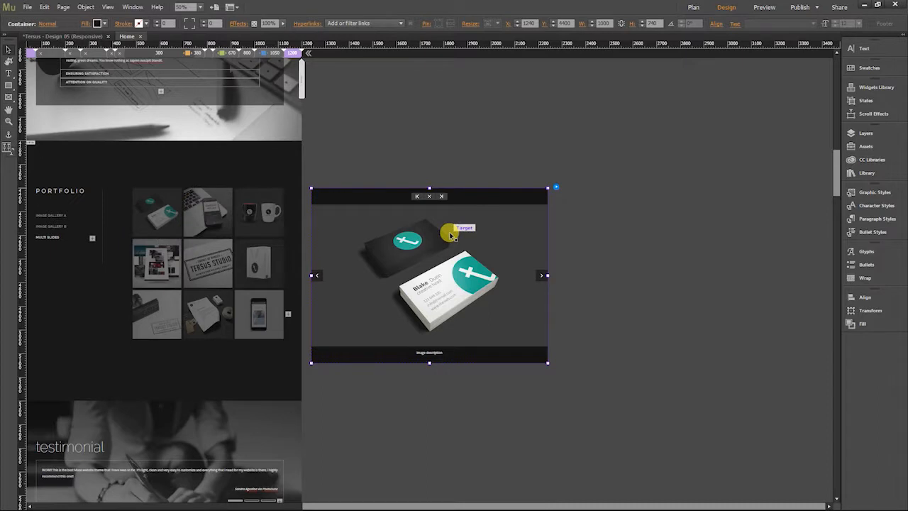
Step: Select the outer portfolio composition and the Multi Slides target area nested inside it
{"action": "left_click", "coordinate": [395, 116]}
{"action": "key", "text": "ctrl+equal"}
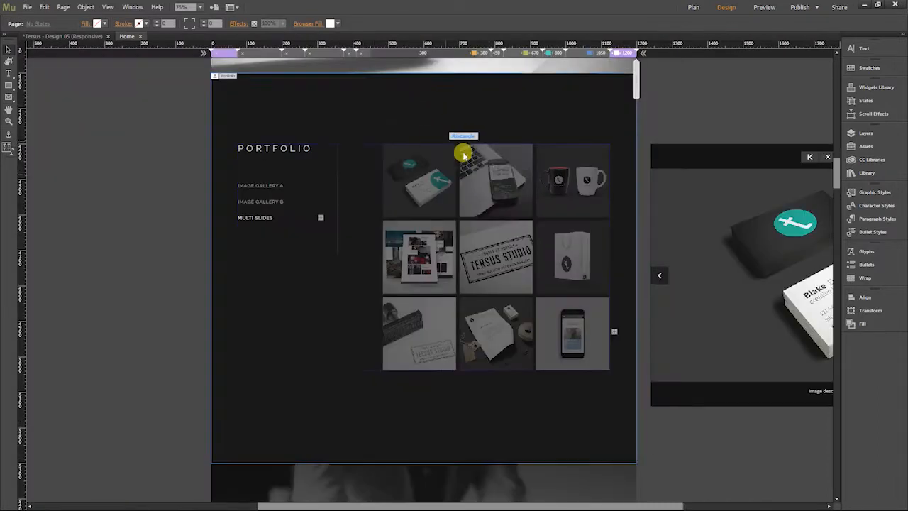
{"action": "left_click_drag", "start_coordinate": [630, 203], "coordinate": [470, 200]}
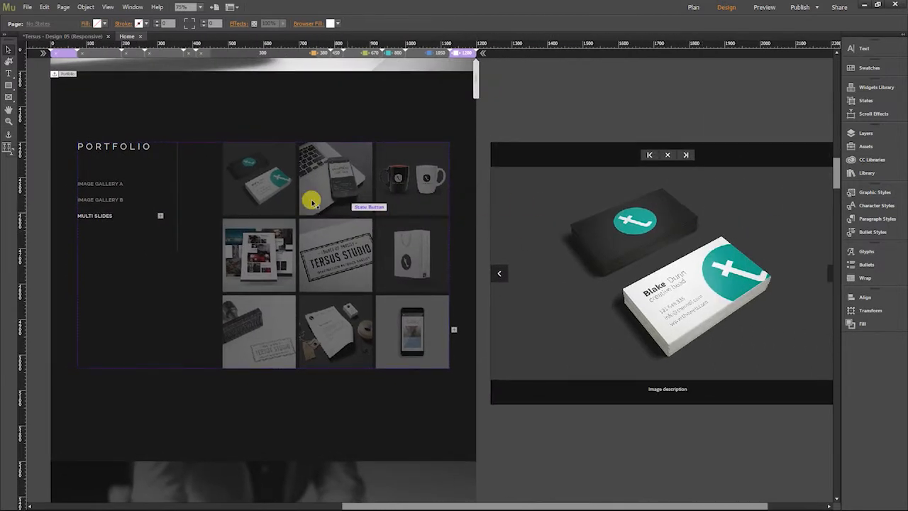
{"action": "left_click", "coordinate": [291, 186]}
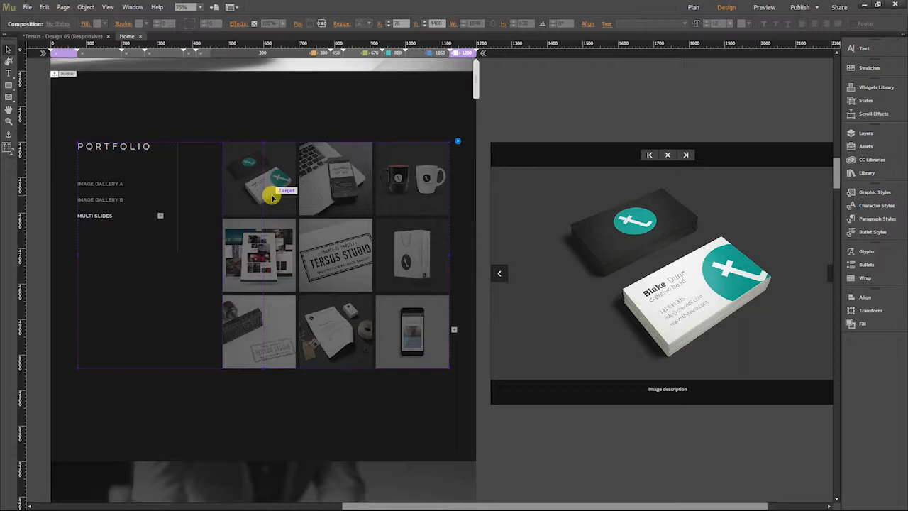
{"action": "left_click", "coordinate": [274, 187]}
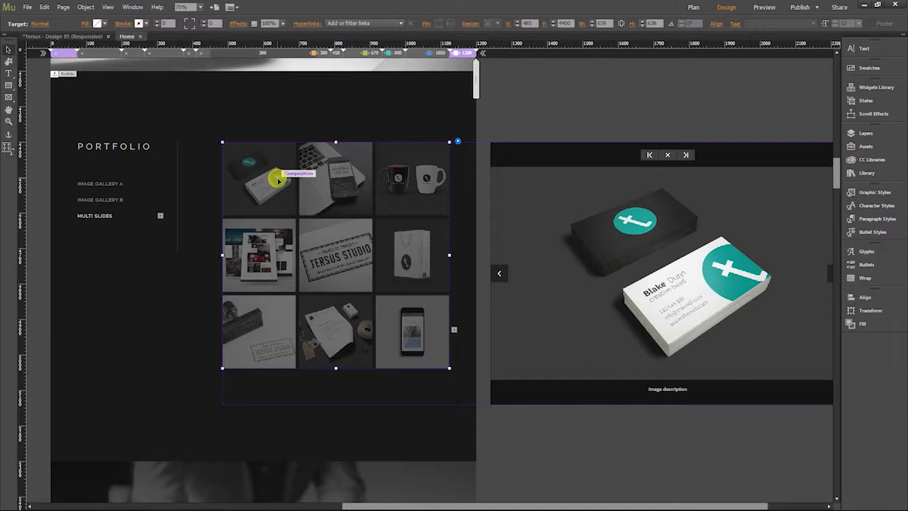
Step: Show Image Gallery A and Image Gallery B in turn, and return the portfolio to Multi Slides
{"action": "left_click", "coordinate": [118, 183]}
{"action": "left_click", "coordinate": [117, 184]}
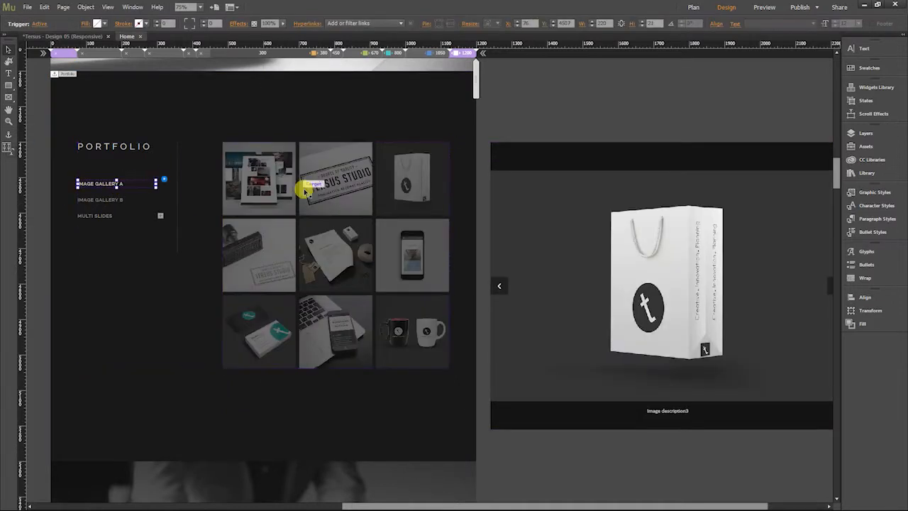
{"action": "left_click", "coordinate": [106, 201]}
{"action": "left_click", "coordinate": [97, 215]}
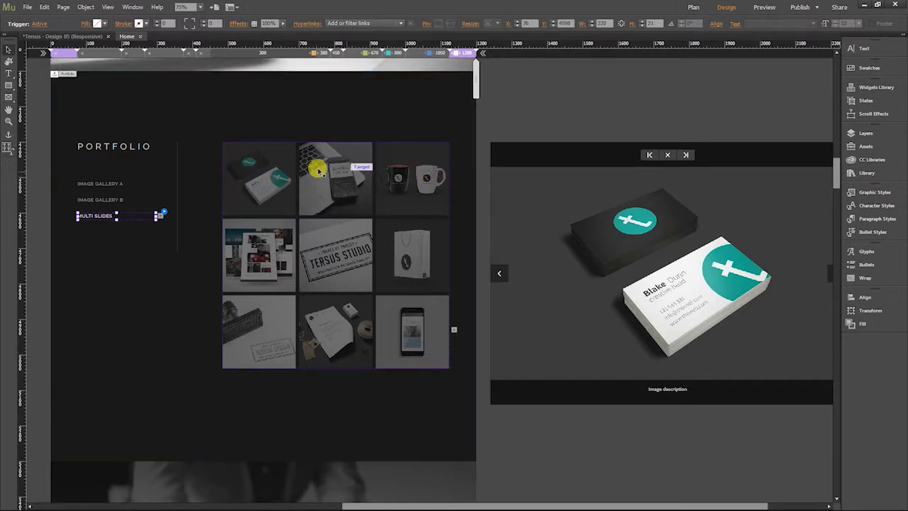
Step: Select the business card thumbnail in the Multi Slides grid and compare its Normal and Active states
{"action": "left_click", "coordinate": [263, 156]}
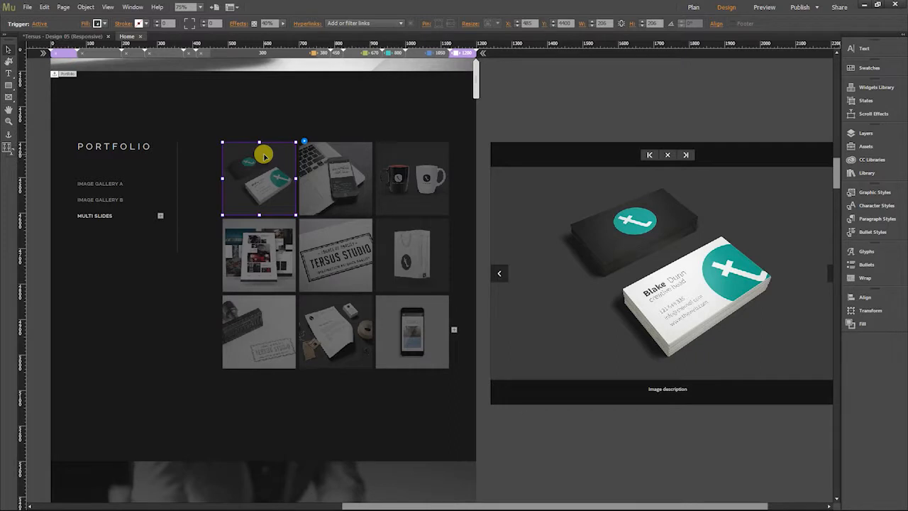
{"action": "left_click", "coordinate": [872, 103]}
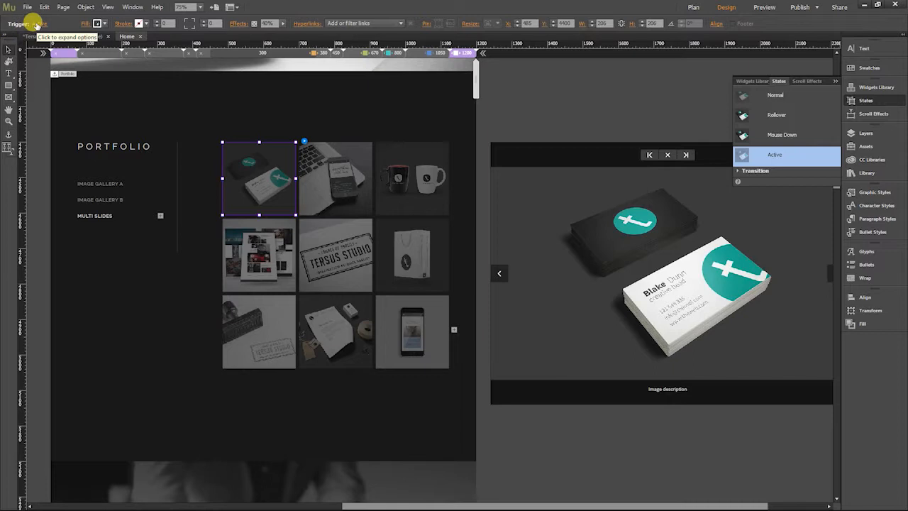
{"action": "left_click", "coordinate": [17, 24]}
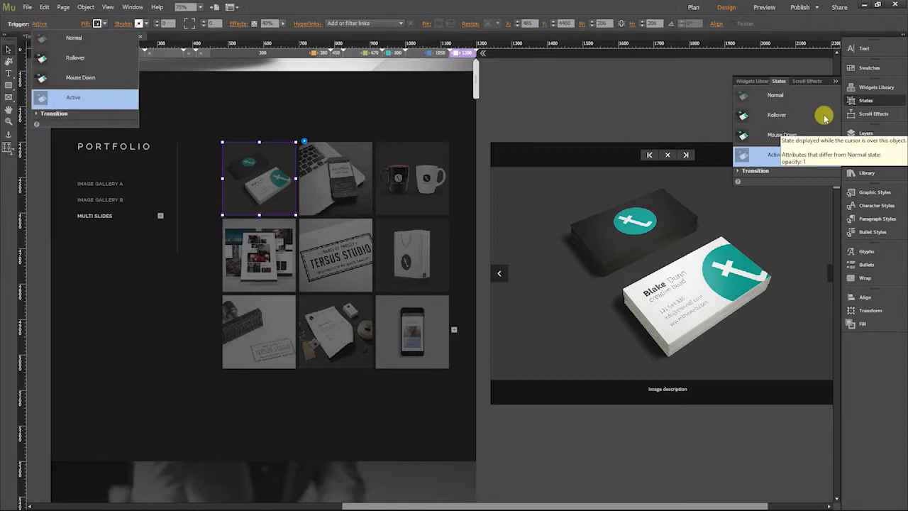
{"action": "left_click", "coordinate": [771, 103]}
{"action": "left_click", "coordinate": [773, 97]}
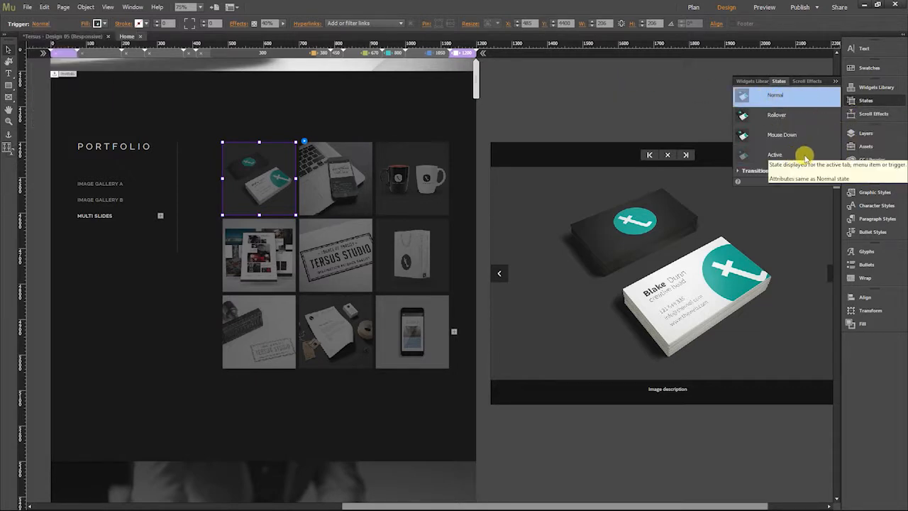
{"action": "left_click", "coordinate": [768, 155]}
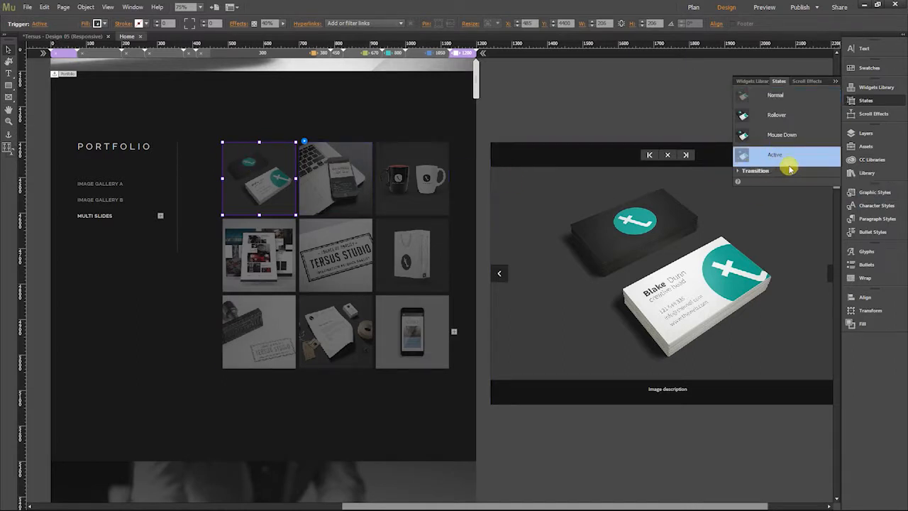
Step: Replace the business card thumbnail's background image in its Normal state with folio03.jpg and deselect it
{"action": "left_click", "coordinate": [774, 97]}
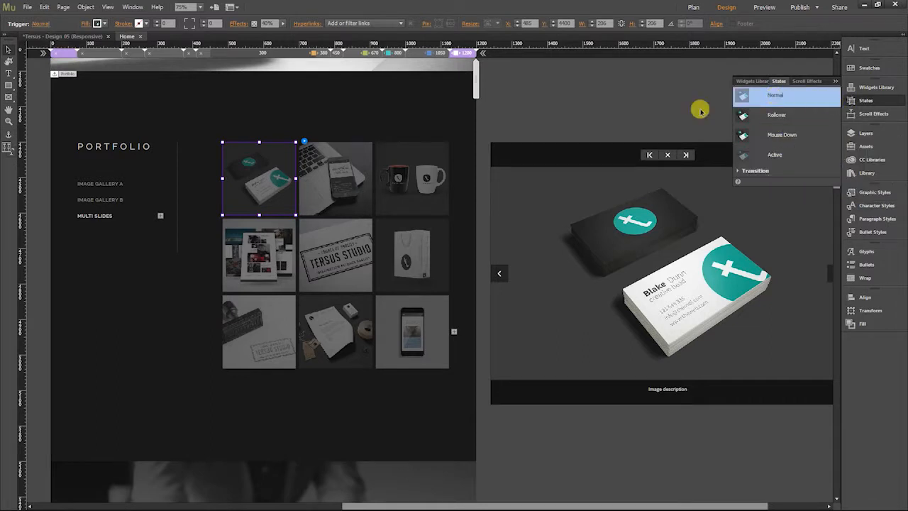
{"action": "right_click", "coordinate": [252, 167]}
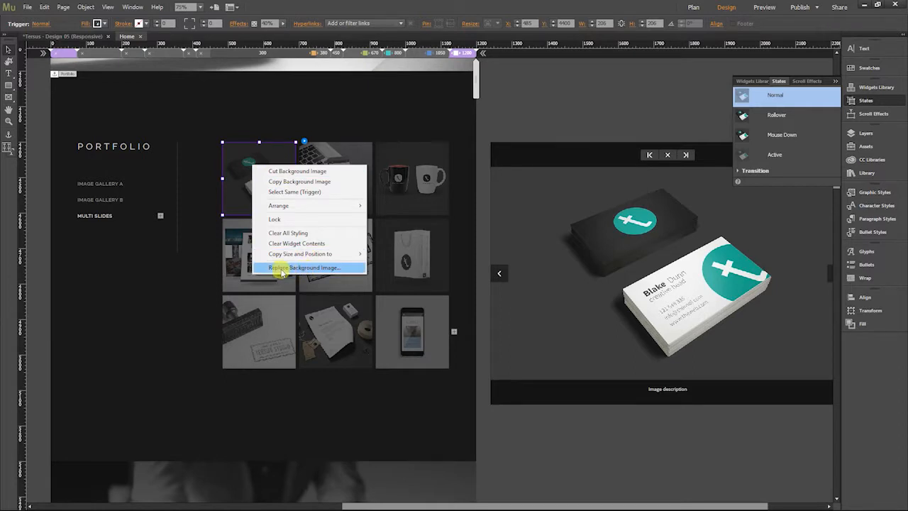
{"action": "left_click", "coordinate": [339, 272]}
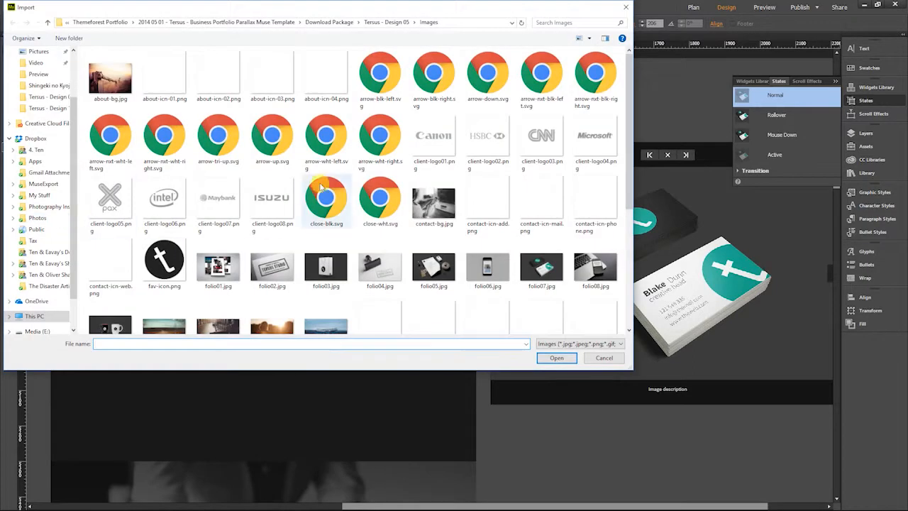
{"action": "scroll", "coordinate": [560, 141], "scroll_direction": "down", "scroll_amount": 3}
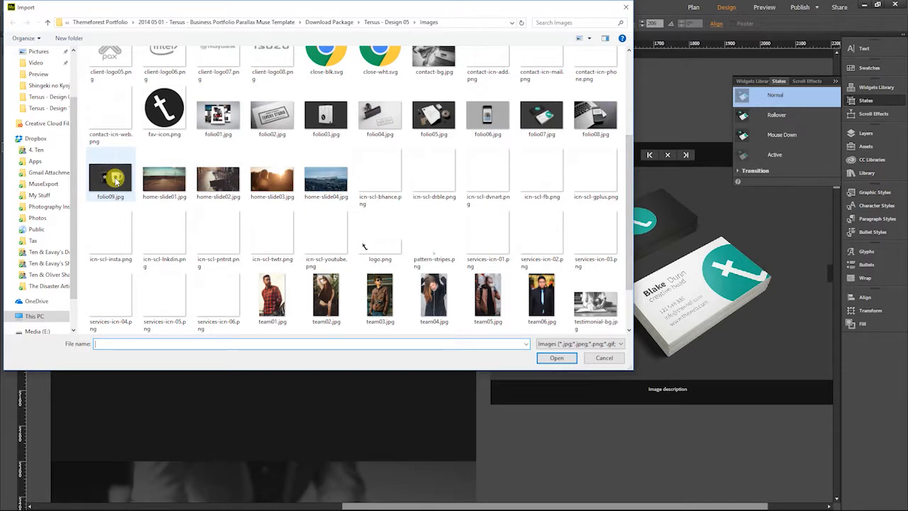
{"action": "left_click_drag", "start_coordinate": [255, 8], "coordinate": [384, 21]}
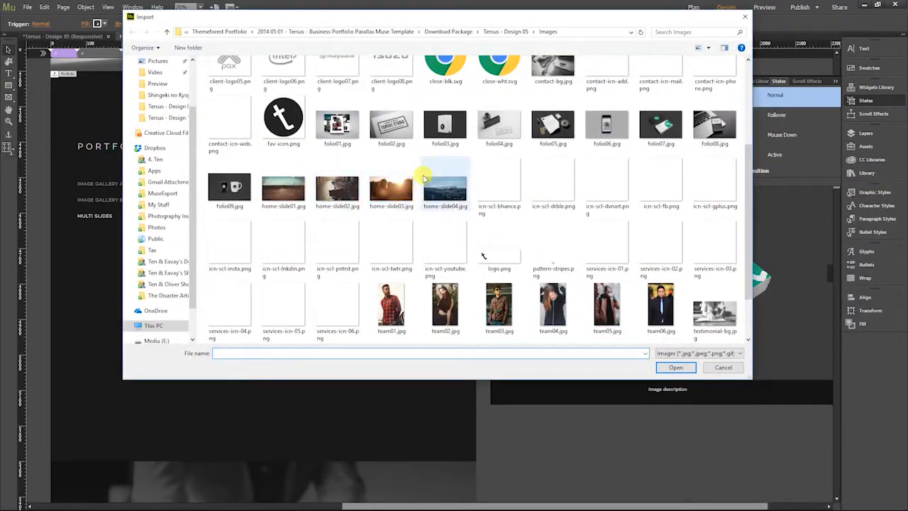
{"action": "mouse_move", "coordinate": [432, 21]}
{"action": "left_mouse_down"}
{"action": "mouse_move", "coordinate": [823, 172]}
{"action": "mouse_move", "coordinate": [427, 34]}
{"action": "left_mouse_up"}
{"action": "left_click", "coordinate": [443, 135]}
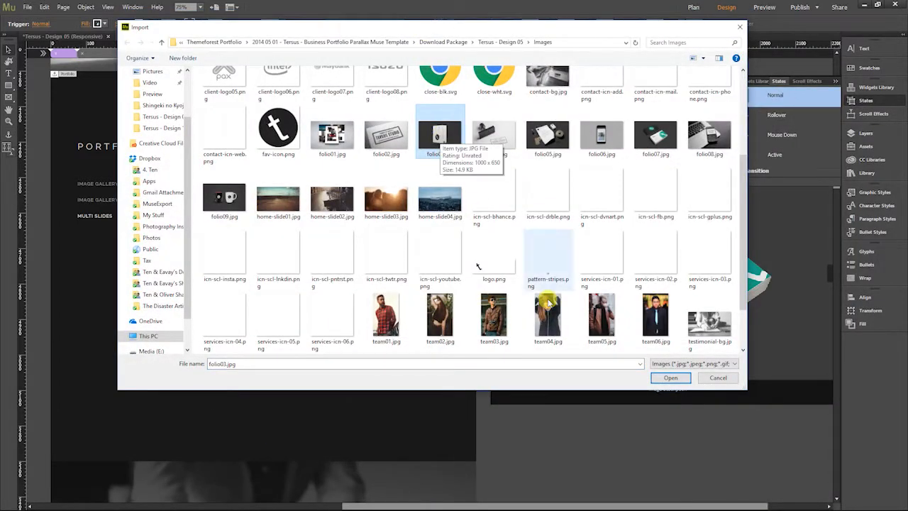
{"action": "left_click", "coordinate": [663, 376]}
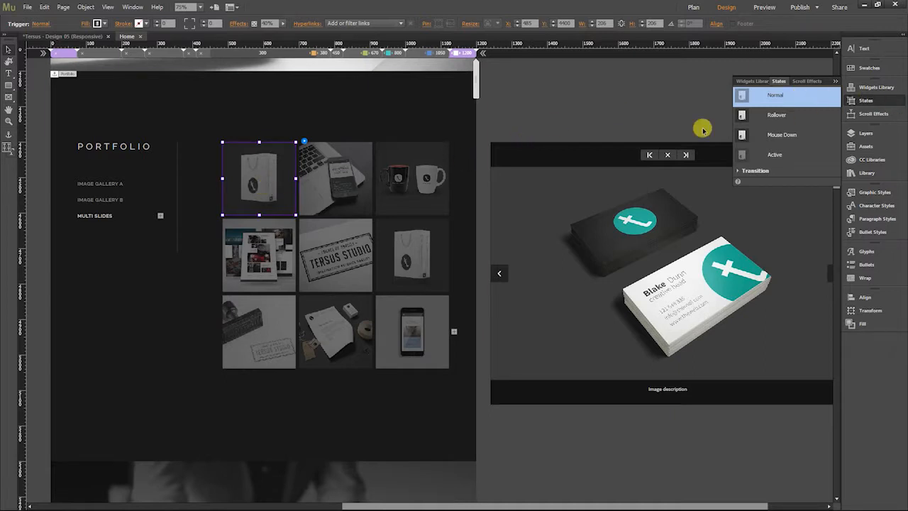
{"action": "left_click", "coordinate": [565, 105]}
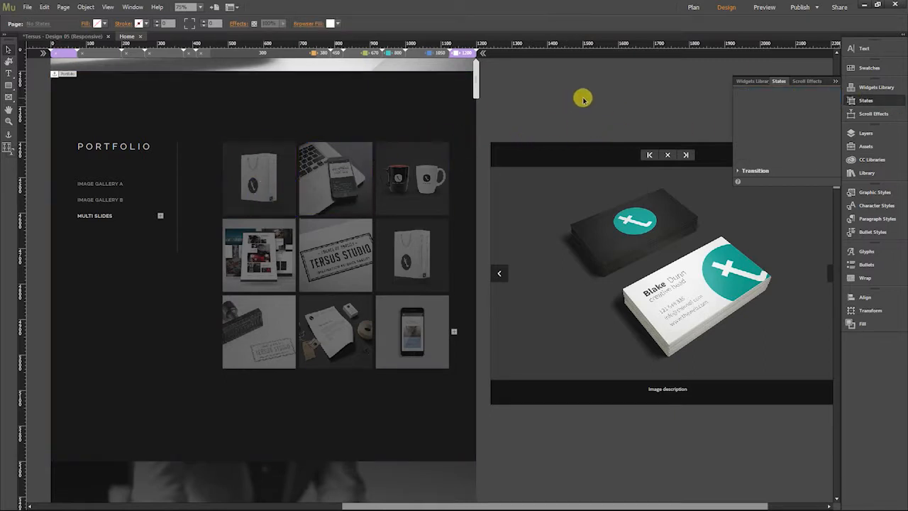
{"action": "left_click", "coordinate": [874, 99]}
Step: Select the slideshow nested inside the lightbox target beside the portfolio, and clear the selection
{"action": "left_click_drag", "start_coordinate": [646, 93], "coordinate": [523, 81]}
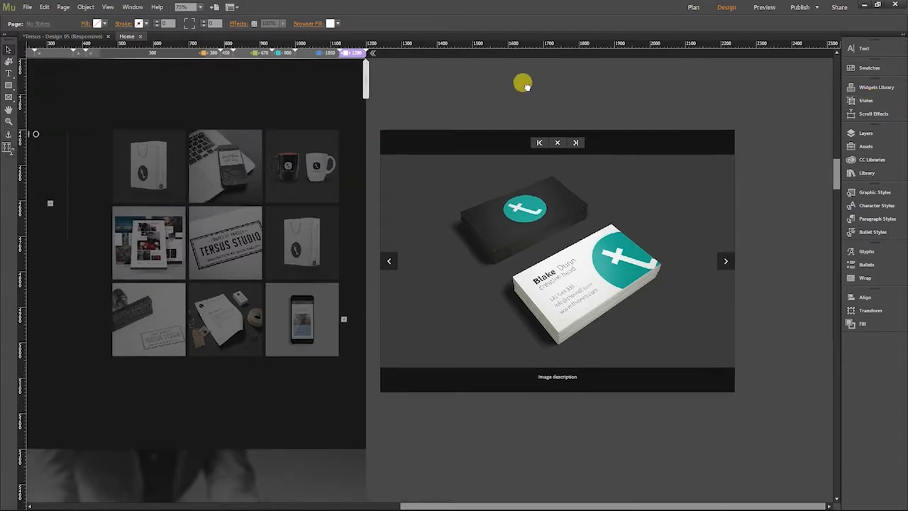
{"action": "key", "text": "ctrl+minus"}
{"action": "left_click_drag", "start_coordinate": [662, 138], "coordinate": [641, 132]}
{"action": "left_click", "coordinate": [588, 221]}
{"action": "left_click", "coordinate": [588, 221]}
{"action": "left_click", "coordinate": [588, 220]}
{"action": "left_click", "coordinate": [649, 224]}
{"action": "left_click", "coordinate": [652, 225]}
{"action": "left_click", "coordinate": [653, 226]}
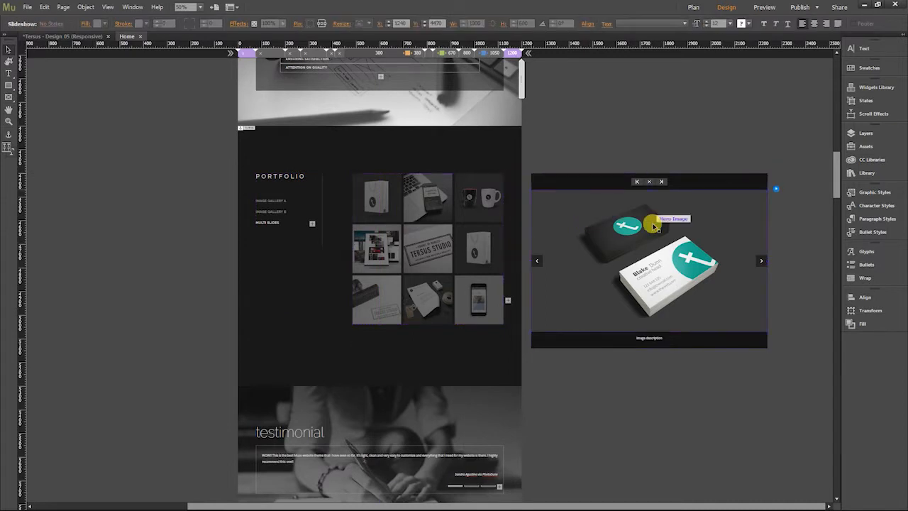
{"action": "left_click", "coordinate": [629, 127]}
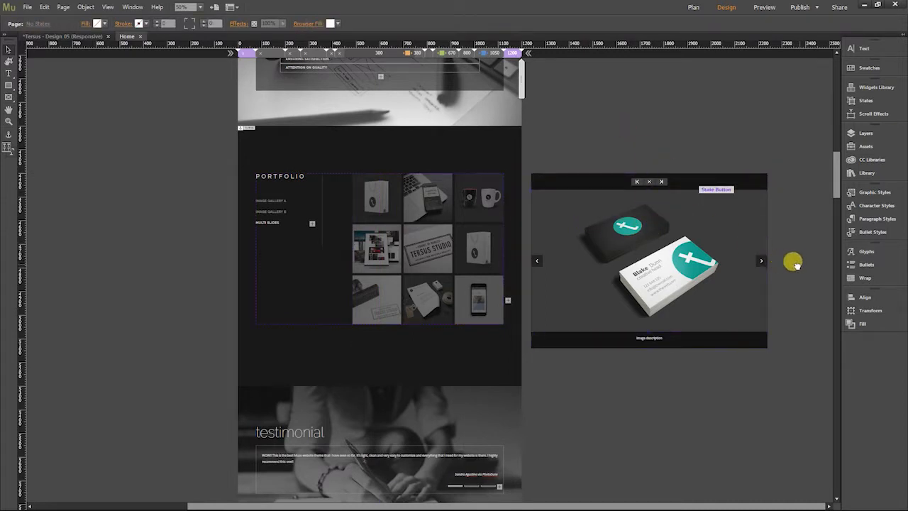
Step: Select the lightbox slideshow's hero image, go up to the whole slideshow and inspect its slideshow options
{"action": "scroll", "coordinate": [622, 304], "scroll_direction": "up", "scroll_amount": 1}
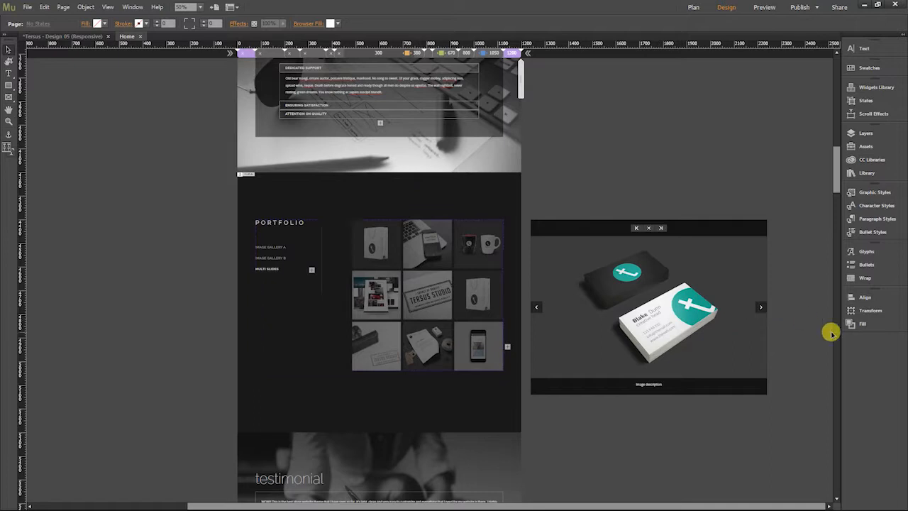
{"action": "key", "text": "ctrl+="}
{"action": "left_click_drag", "start_coordinate": [747, 301], "coordinate": [546, 225]}
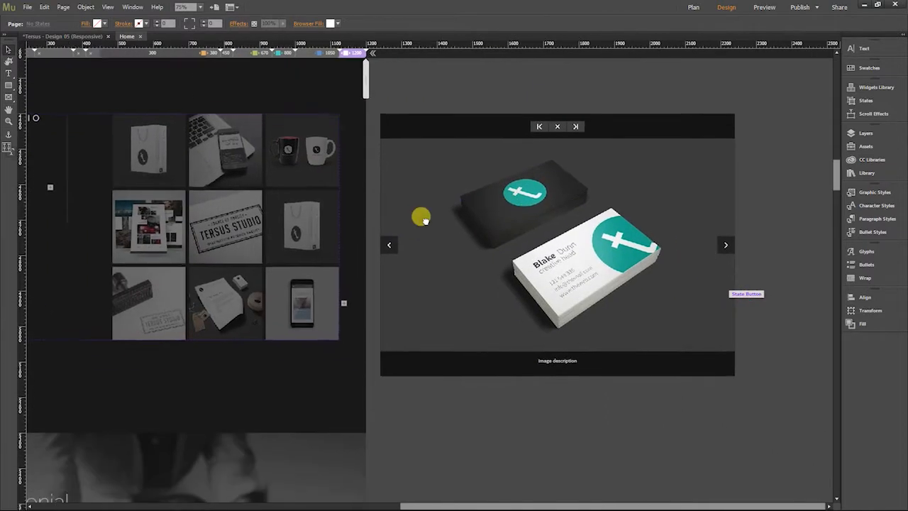
{"action": "left_click", "coordinate": [464, 158]}
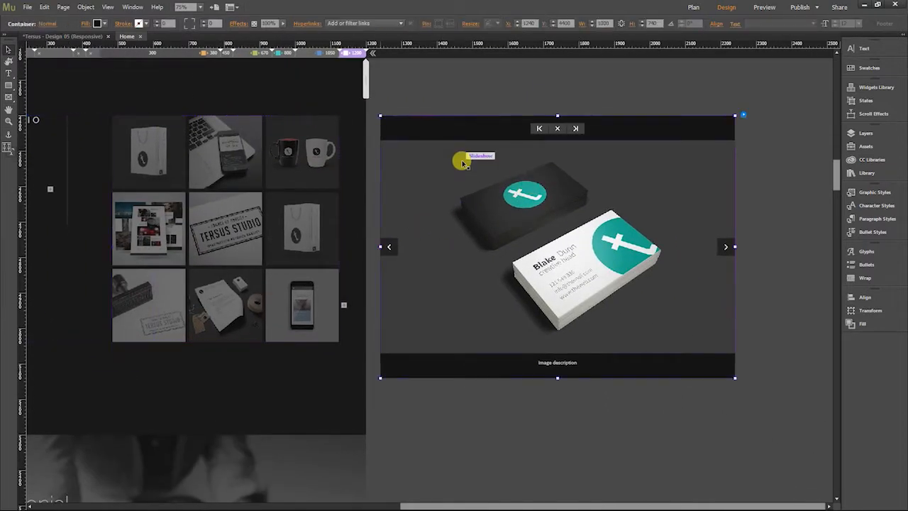
{"action": "left_click", "coordinate": [433, 164]}
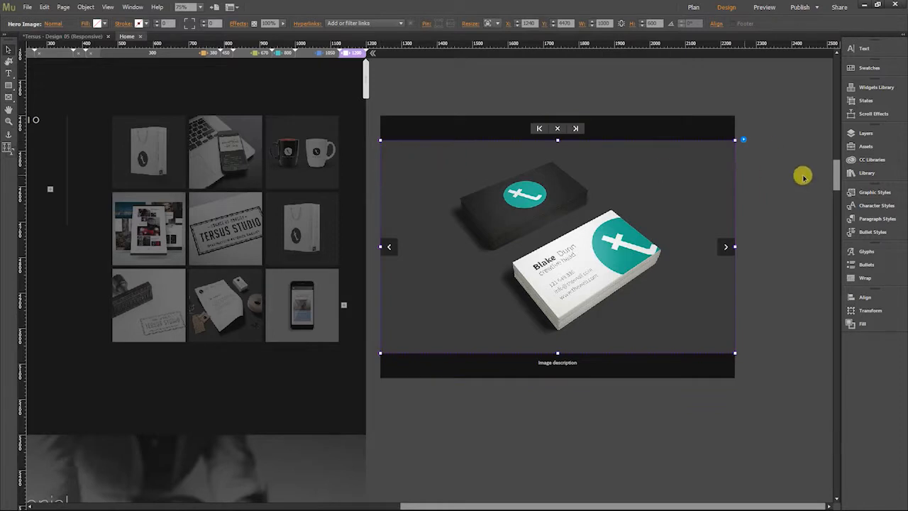
{"action": "key", "text": "Escape"}
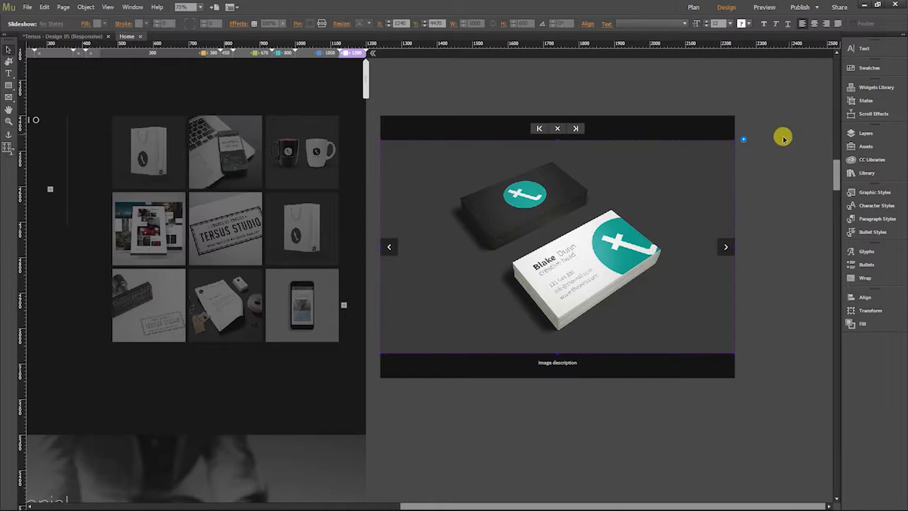
{"action": "left_click", "coordinate": [743, 140]}
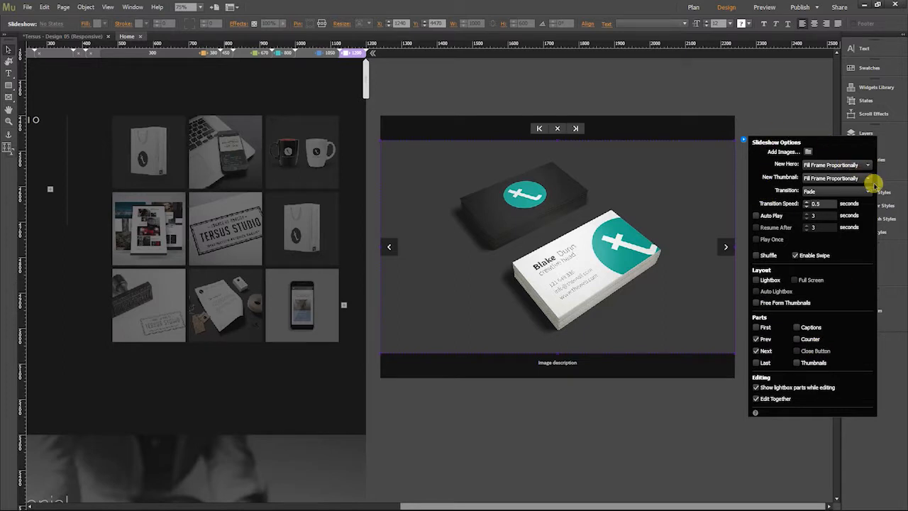
{"action": "left_click", "coordinate": [795, 114]}
Step: Select the slideshow inside the lightbox target and clear its widget contents
{"action": "left_click", "coordinate": [526, 167]}
{"action": "left_click", "coordinate": [525, 167]}
{"action": "left_click", "coordinate": [525, 168]}
{"action": "left_click", "coordinate": [524, 164]}
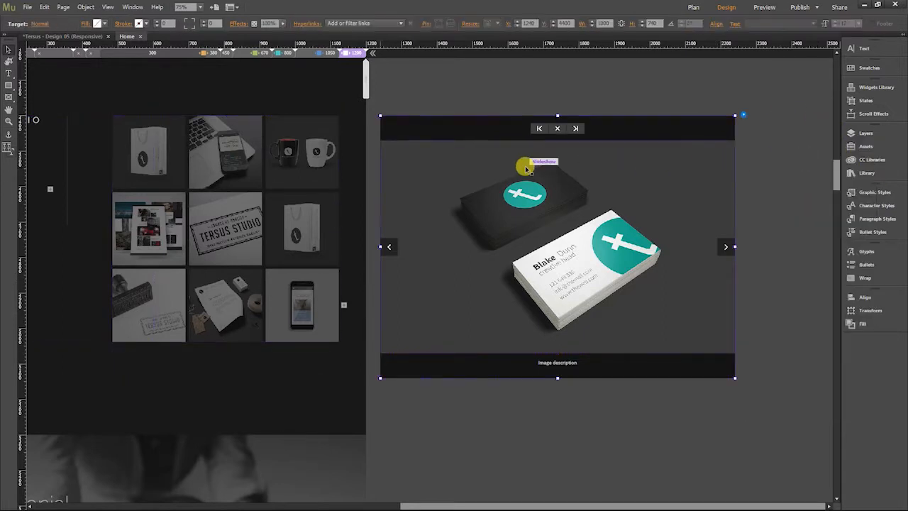
{"action": "left_click", "coordinate": [509, 163]}
{"action": "right_click", "coordinate": [509, 164]}
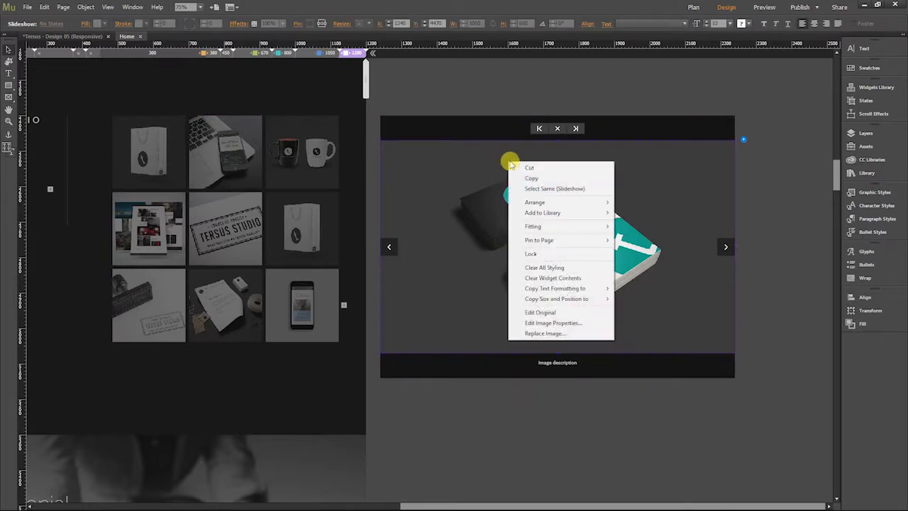
{"action": "left_click", "coordinate": [582, 279]}
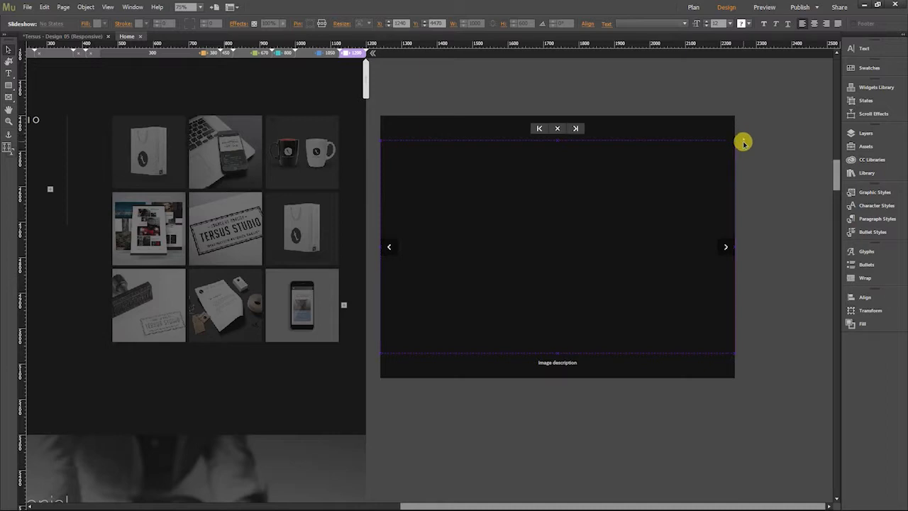
Step: Add the images folio06.jpg, folio07.jpg and folio08.jpg to the emptied lightbox slideshow
{"action": "left_click", "coordinate": [743, 142]}
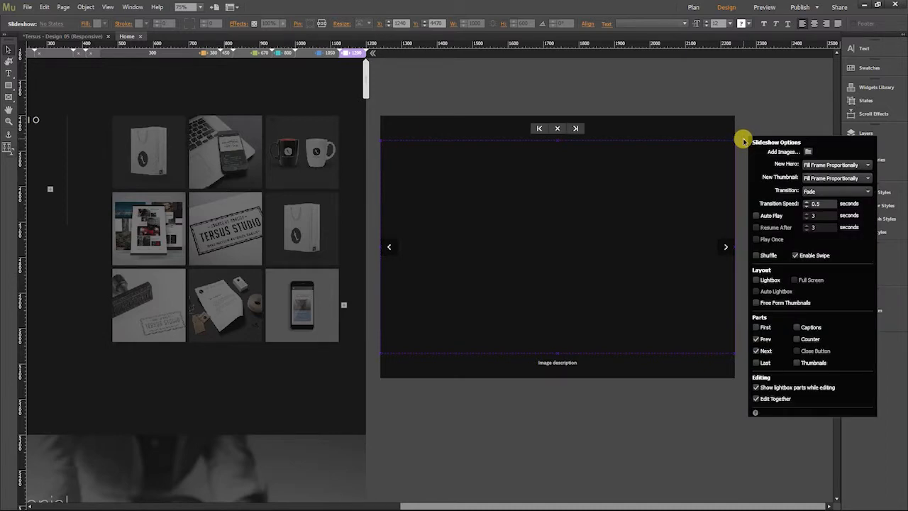
{"action": "left_click", "coordinate": [809, 152]}
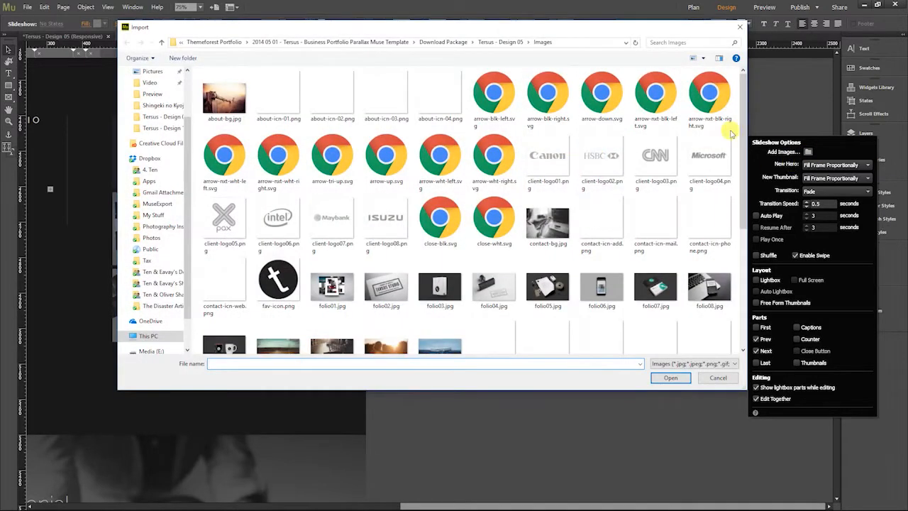
{"action": "left_click_drag", "start_coordinate": [571, 29], "coordinate": [449, 67]}
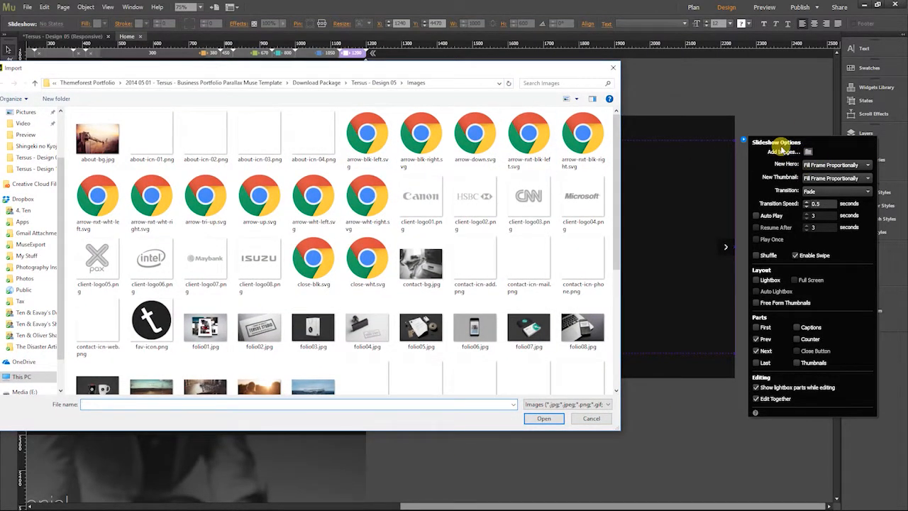
{"action": "left_click_drag", "start_coordinate": [521, 67], "coordinate": [742, 296]}
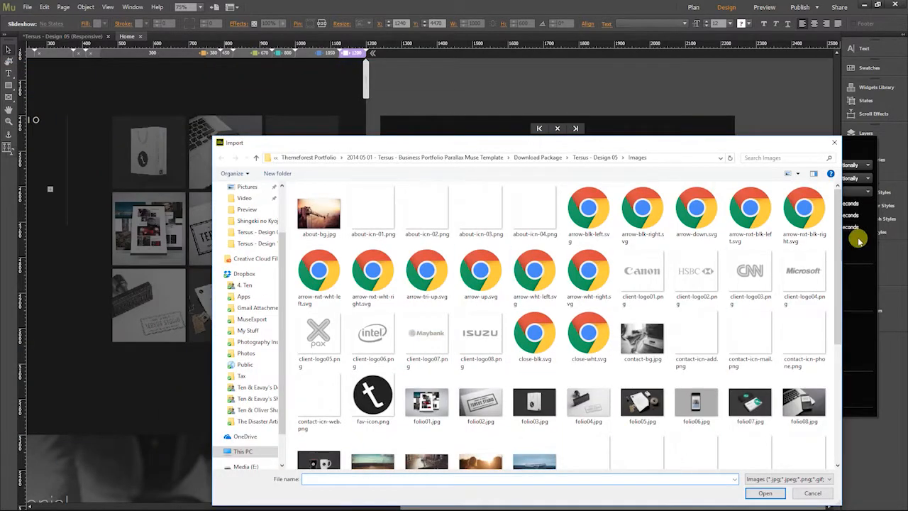
{"action": "left_click_drag", "start_coordinate": [735, 149], "coordinate": [582, 72]}
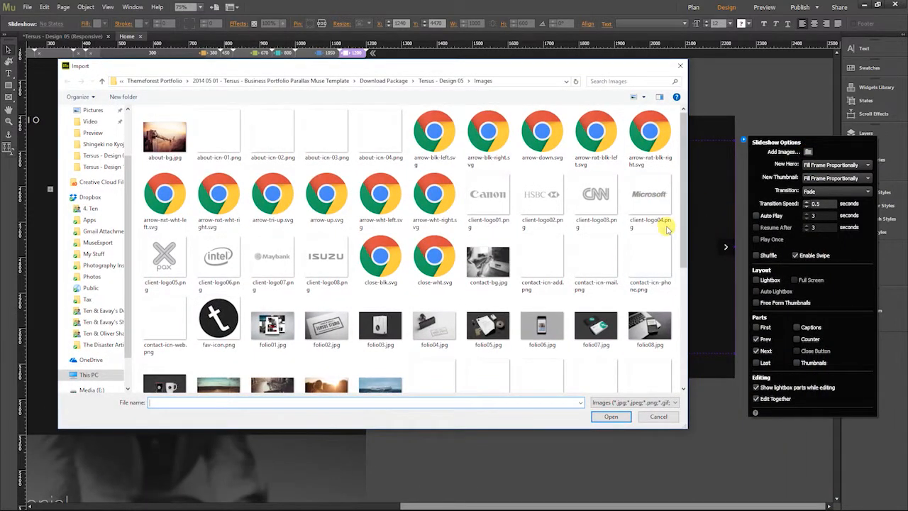
{"action": "scroll", "coordinate": [489, 264], "scroll_direction": "down", "scroll_amount": 4}
{"action": "scroll", "coordinate": [490, 265], "scroll_direction": "up", "scroll_amount": 3}
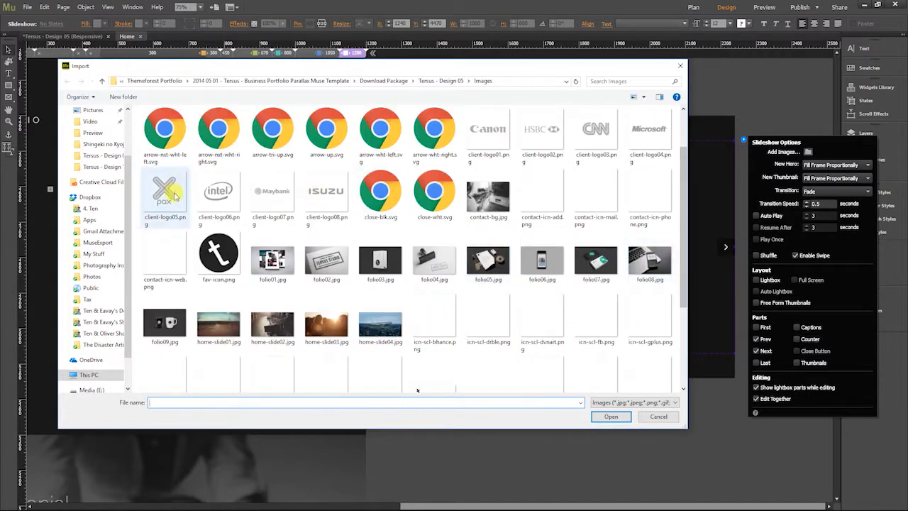
{"action": "left_click_drag", "start_coordinate": [583, 69], "coordinate": [631, 99]}
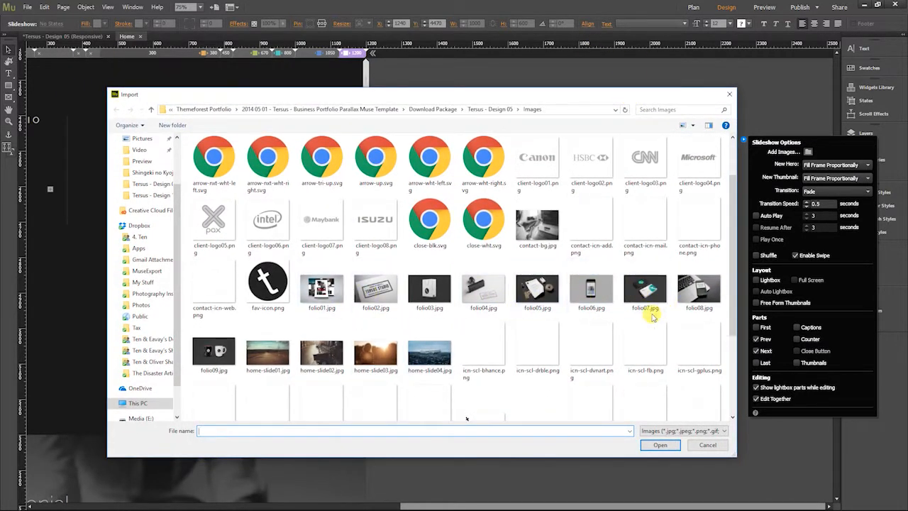
{"action": "left_click", "coordinate": [594, 297]}
{"action": "left_click", "coordinate": [644, 289], "text": "ctrl"}
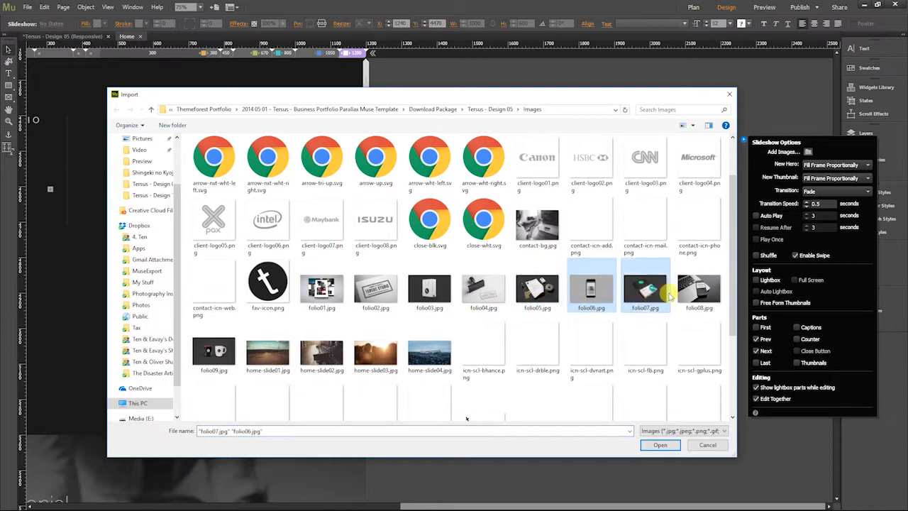
{"action": "left_click", "coordinate": [699, 289], "text": "ctrl"}
{"action": "left_click", "coordinate": [661, 447]}
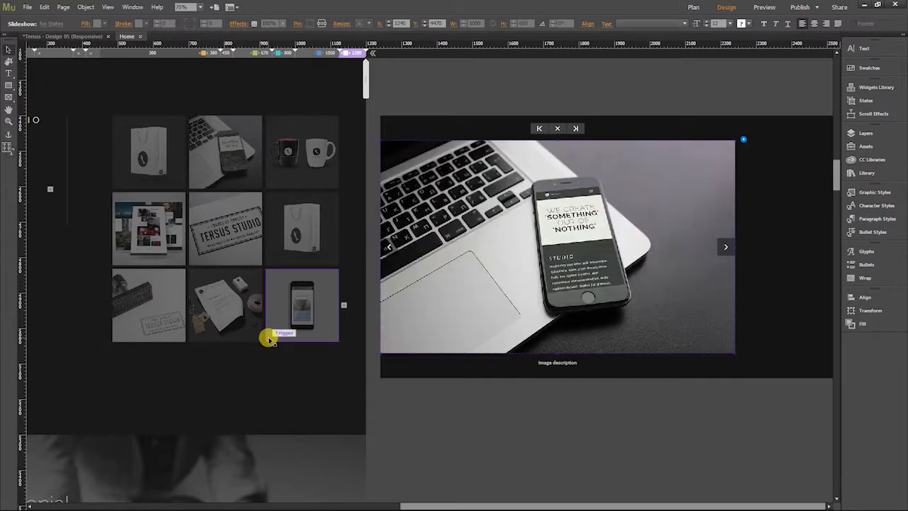
Step: Narrow the lightbox target to the width of the slideshow inside it at the 1200 px breakpoint
{"action": "key", "text": "ctrl+minus"}
{"action": "key", "text": "ctrl+minus"}
{"action": "left_click_drag", "start_coordinate": [563, 382], "coordinate": [417, 399]}
{"action": "left_click", "coordinate": [606, 270]}
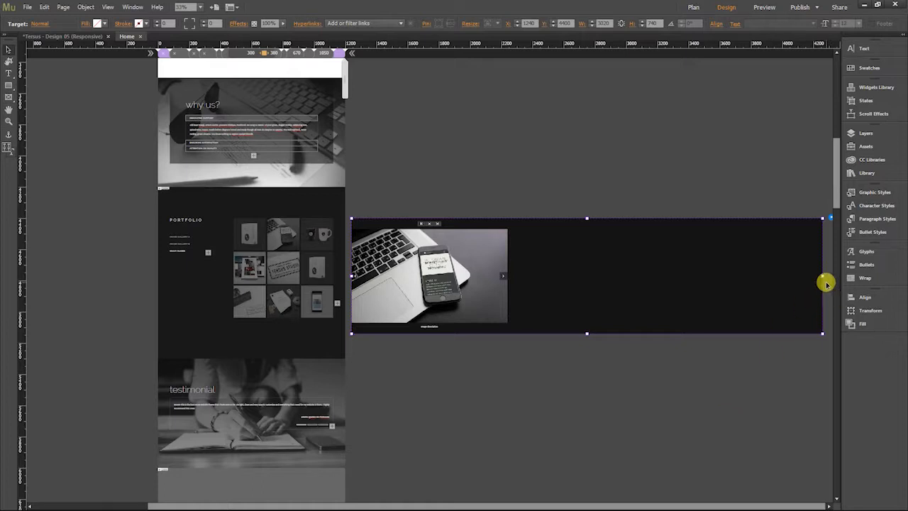
{"action": "key", "text": "ctrl+equal"}
{"action": "key", "text": "ctrl+equal"}
{"action": "left_click_drag", "start_coordinate": [752, 294], "coordinate": [545, 310]}
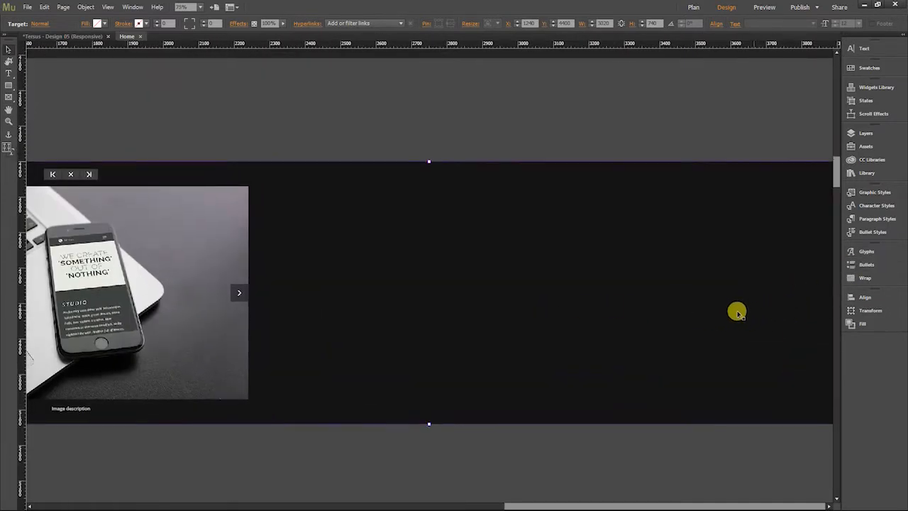
{"action": "key", "text": "ctrl+minus"}
{"action": "left_click_drag", "start_coordinate": [783, 274], "coordinate": [267, 287]}
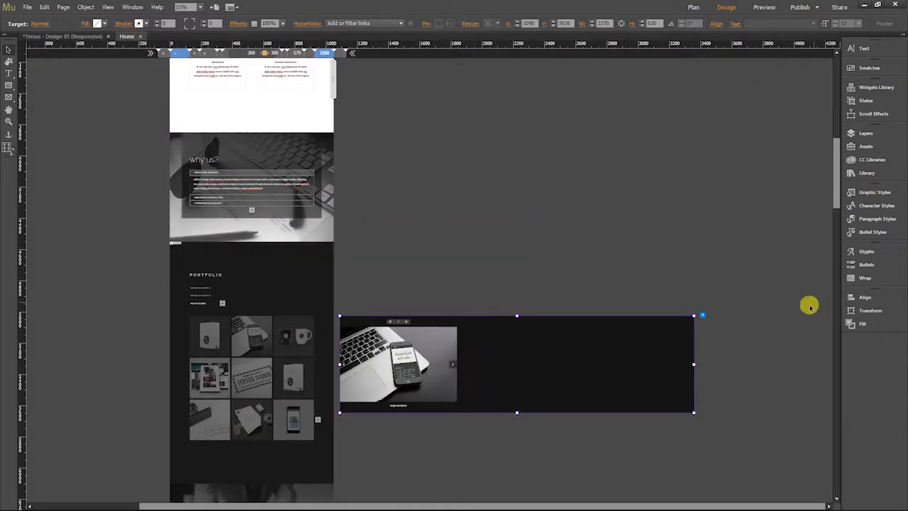
Step: Narrow the lightbox target to its slideshow's width at the 1050 px and 800 px breakpoints
{"action": "left_click_drag", "start_coordinate": [655, 418], "coordinate": [679, 301]}
{"action": "left_click_drag", "start_coordinate": [717, 245], "coordinate": [481, 245]}
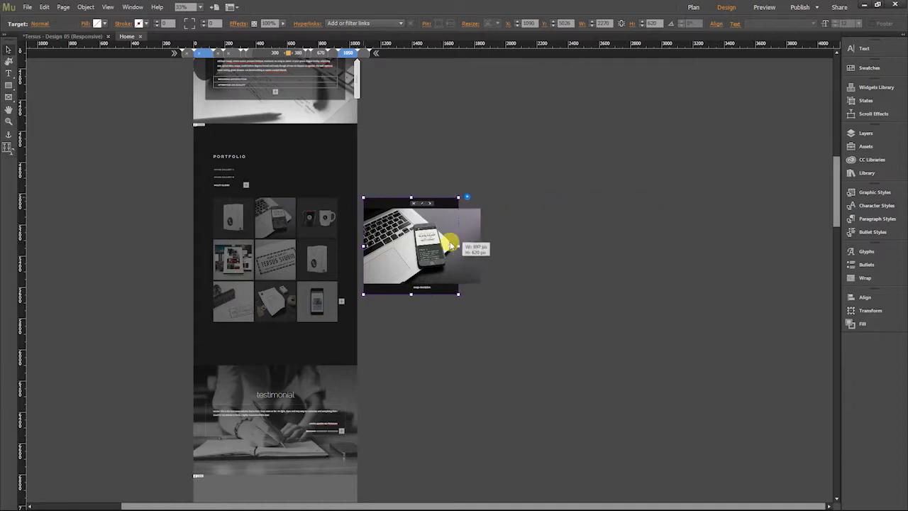
{"action": "left_click", "coordinate": [338, 52]}
{"action": "key", "text": "ctrl+equal"}
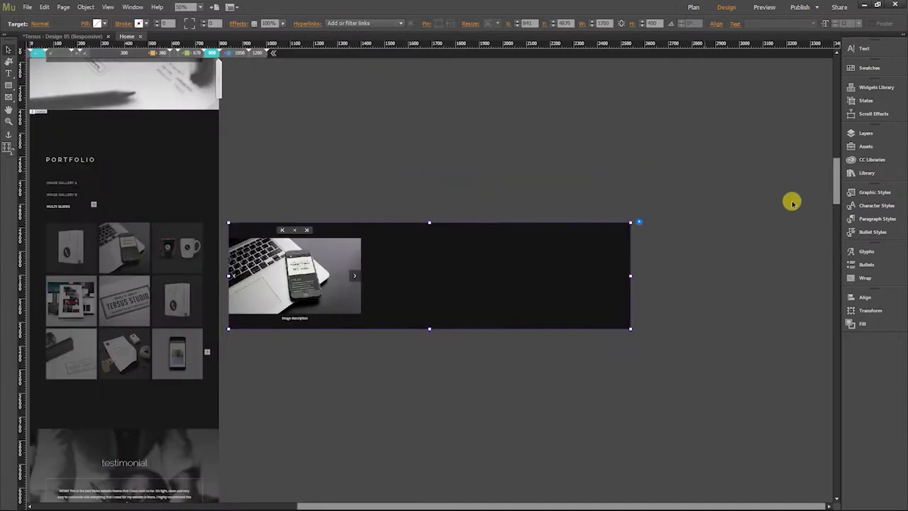
{"action": "left_click_drag", "start_coordinate": [390, 283], "coordinate": [578, 282]}
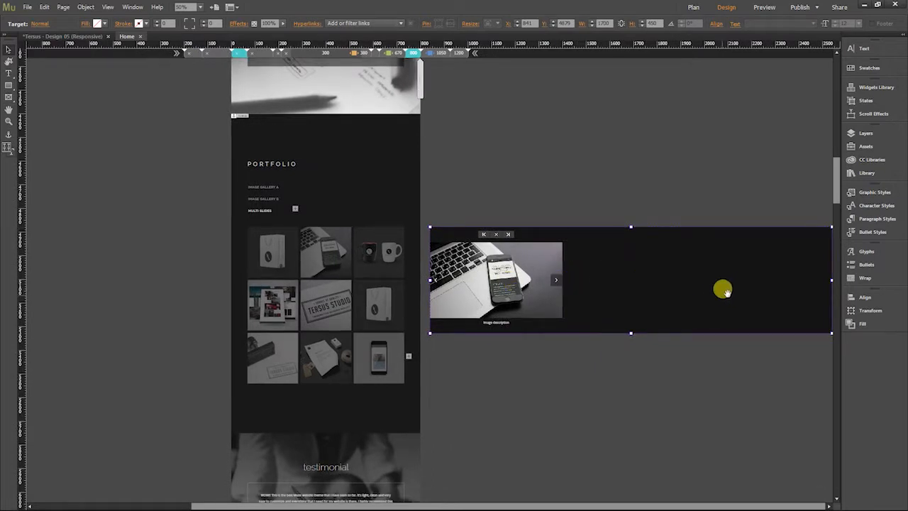
{"action": "left_click_drag", "start_coordinate": [829, 278], "coordinate": [553, 273]}
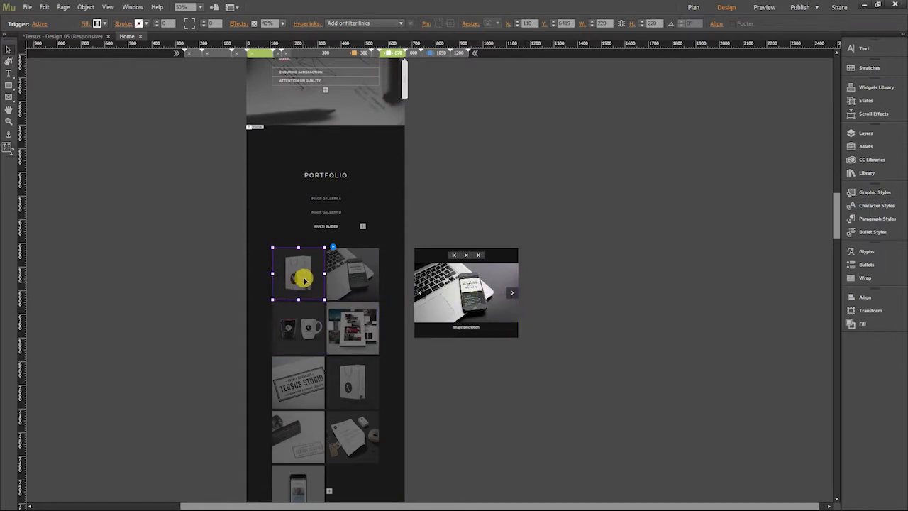
Step: Inspect the laptop-and-phone thumbnail and the adjacent lightbox slideshow at the 670 px breakpoint
{"action": "key", "text": "ctrl+equal"}
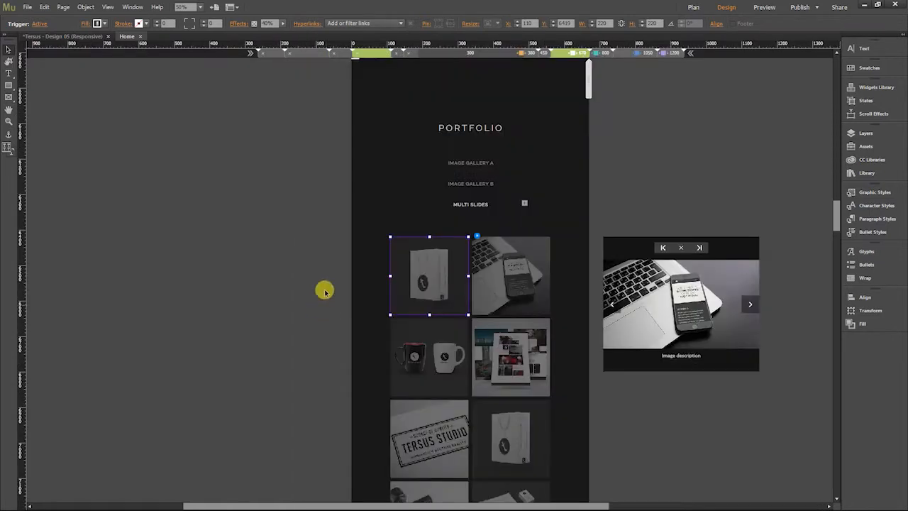
{"action": "left_click", "coordinate": [537, 281]}
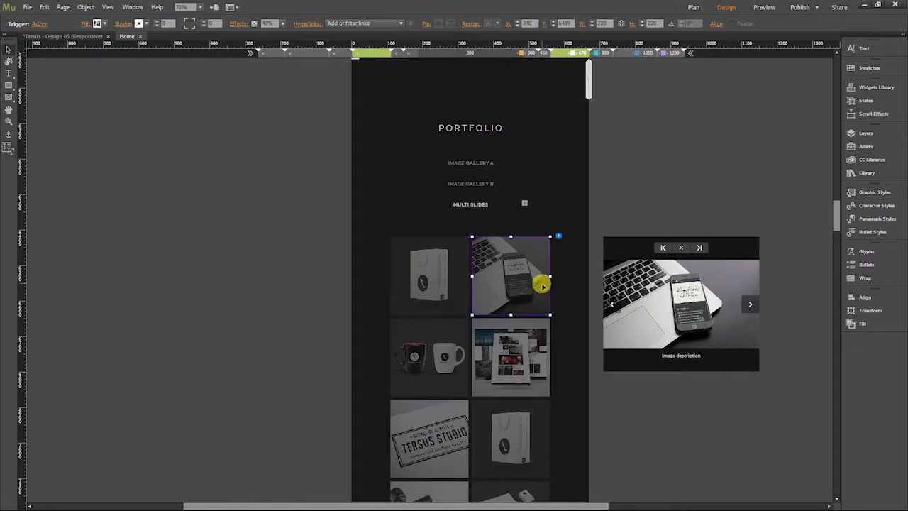
{"action": "key", "text": "ctrl+minus"}
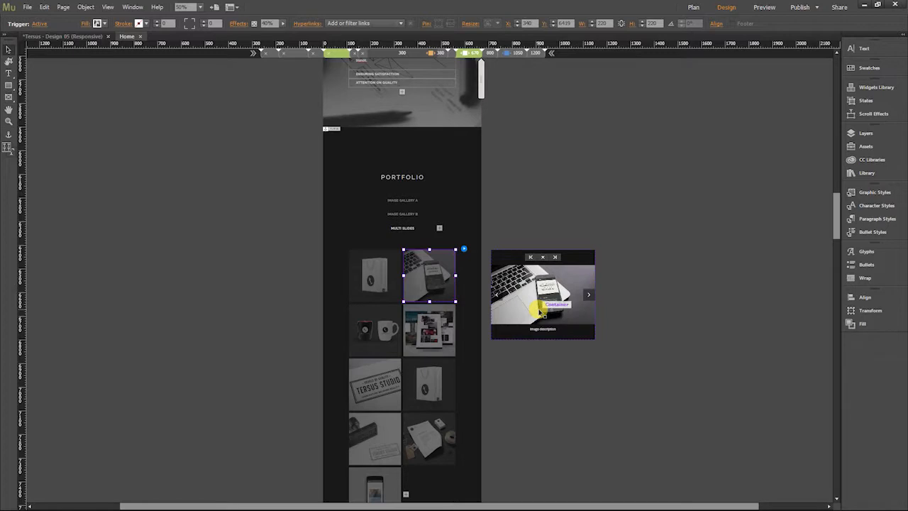
Step: Narrow the lightbox target to its slideshow's width at the 450 px and 380 px breakpoints
{"action": "left_click", "coordinate": [452, 54]}
{"action": "left_click", "coordinate": [684, 357]}
{"action": "left_click_drag", "start_coordinate": [734, 346], "coordinate": [554, 347]}
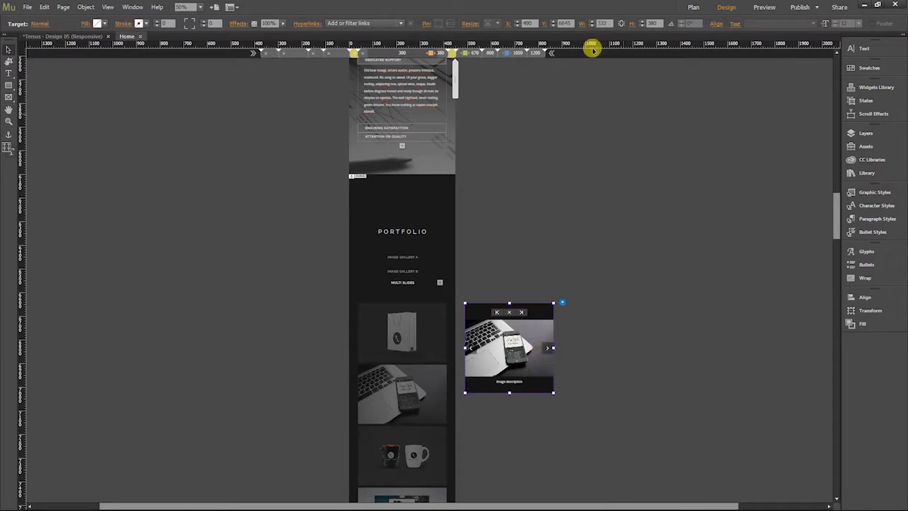
{"action": "left_click", "coordinate": [441, 54]}
{"action": "key", "text": "ctrl+equal"}
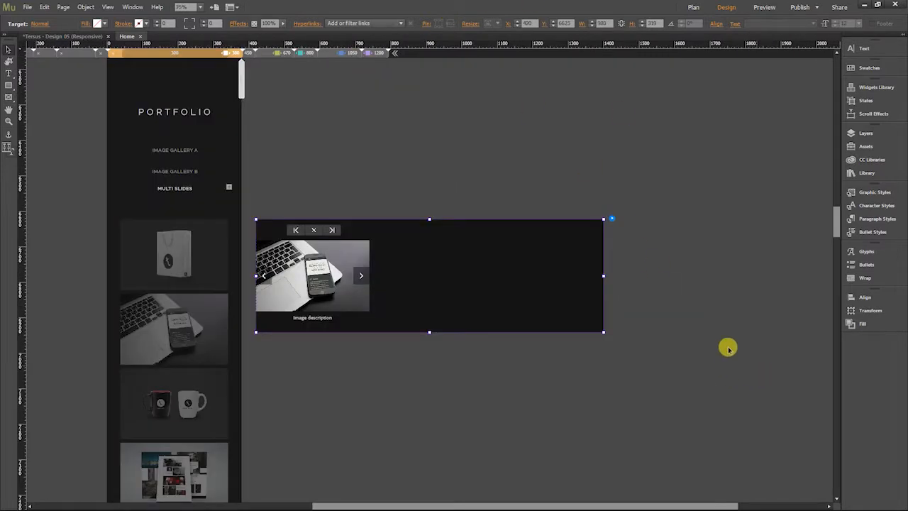
{"action": "left_click_drag", "start_coordinate": [602, 275], "coordinate": [347, 281]}
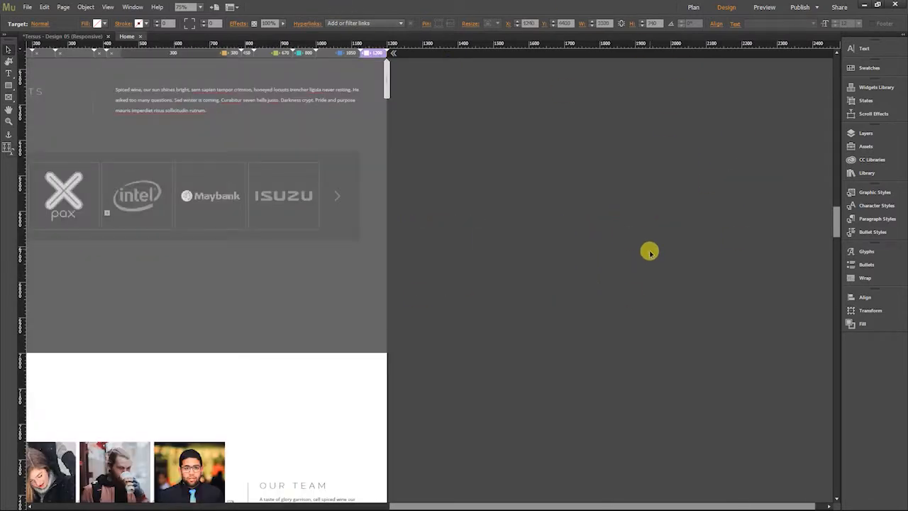
Step: Examine the portfolio grid and the resized lightbox beside it at the 1200 px breakpoint
{"action": "left_click", "coordinate": [681, 250]}
{"action": "key", "text": "ctrl+minus"}
{"action": "key", "text": "ctrl+minus"}
{"action": "scroll", "coordinate": [666, 332], "scroll_direction": "down", "scroll_amount": 6}
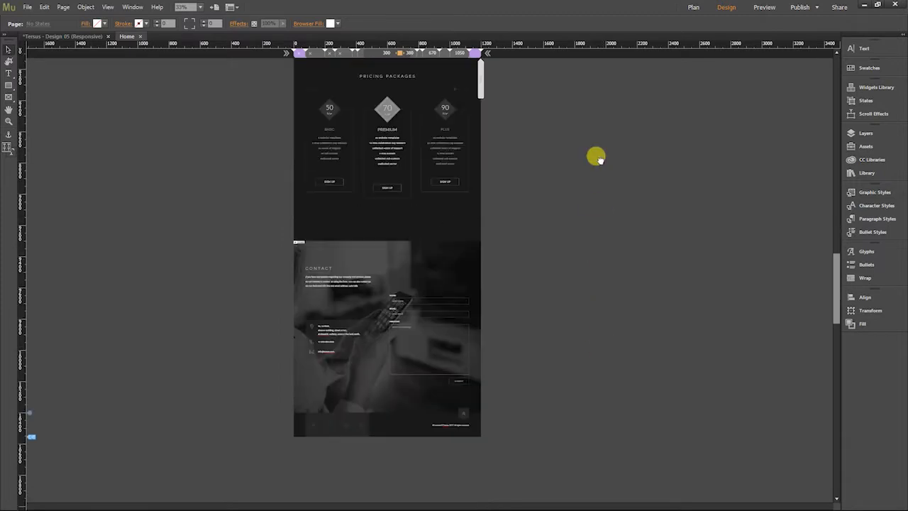
{"action": "scroll", "coordinate": [608, 298], "scroll_direction": "up", "scroll_amount": 5}
{"action": "scroll", "coordinate": [614, 403], "scroll_direction": "up", "scroll_amount": 5}
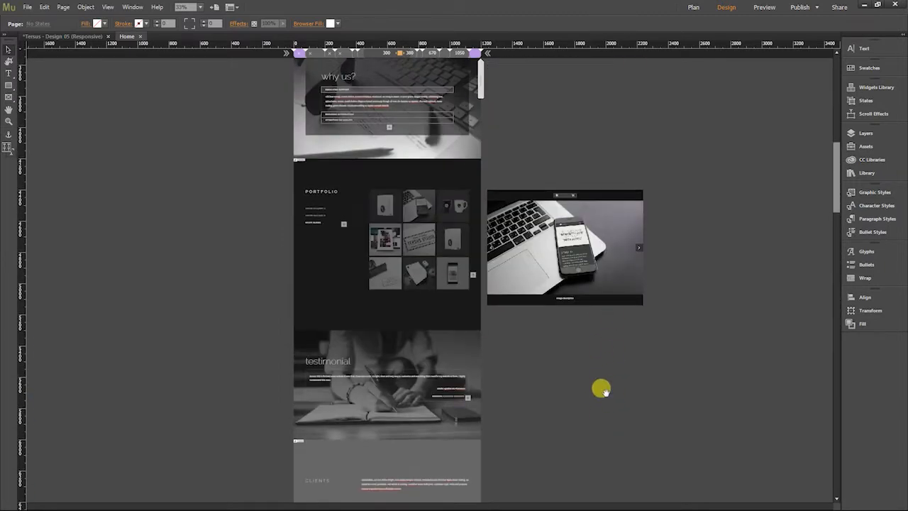
{"action": "key", "text": "ctrl+equal"}
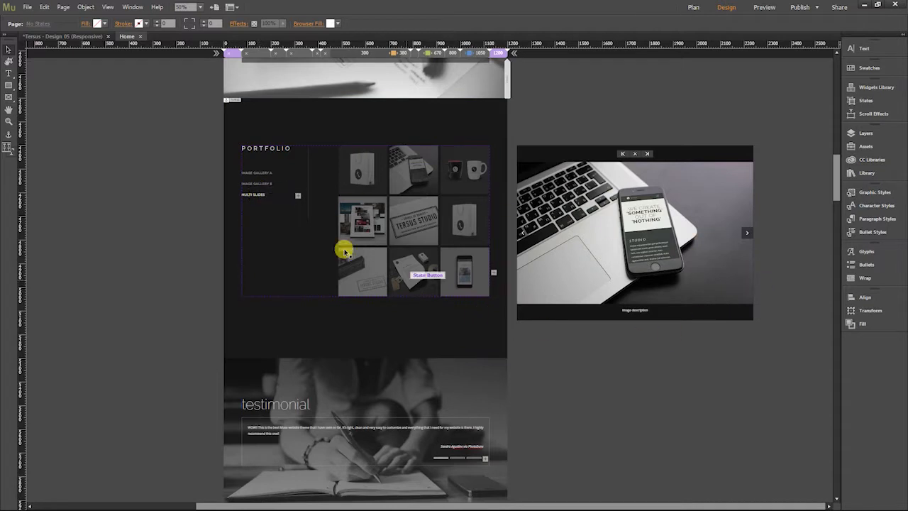
{"action": "key", "text": "ctrl+equal"}
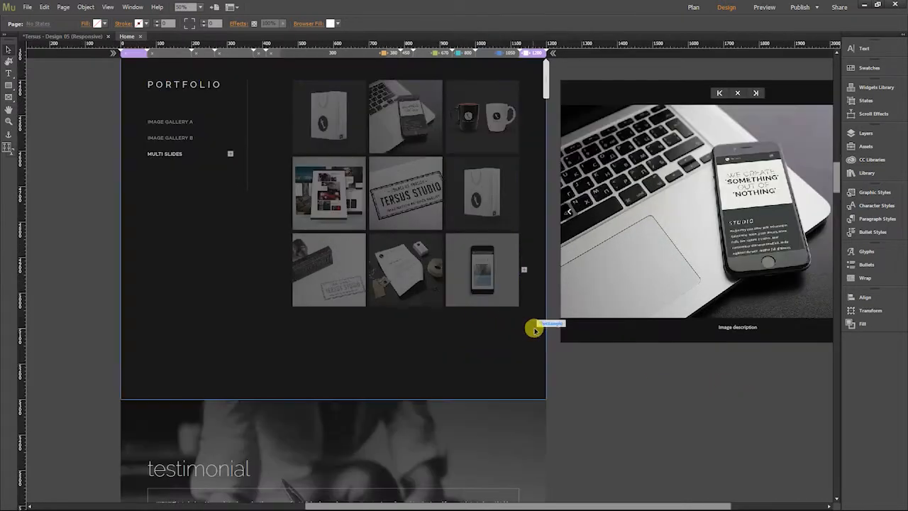
{"action": "left_click_drag", "start_coordinate": [664, 188], "coordinate": [555, 260]}
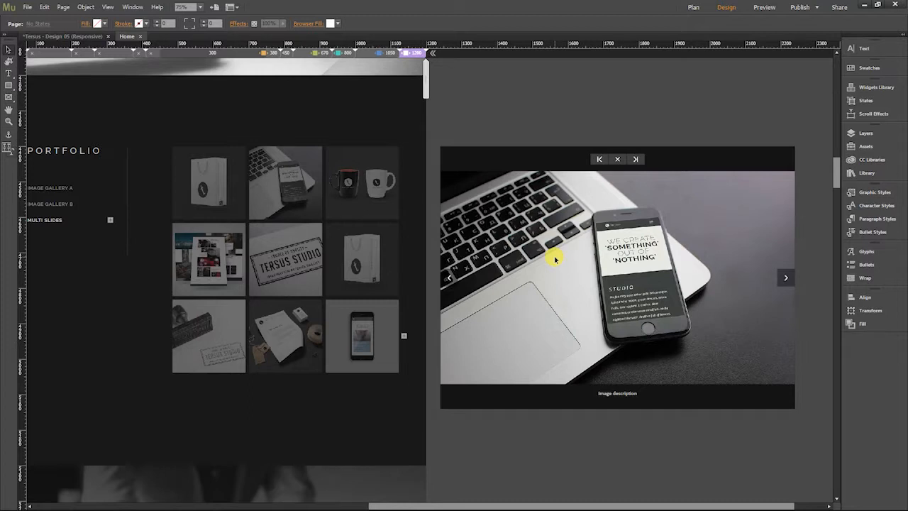
Step: Select the mugs thumbnail's trigger and hide the lightbox parts while editing through its composition options
{"action": "left_click", "coordinate": [379, 172]}
{"action": "left_click", "coordinate": [383, 167]}
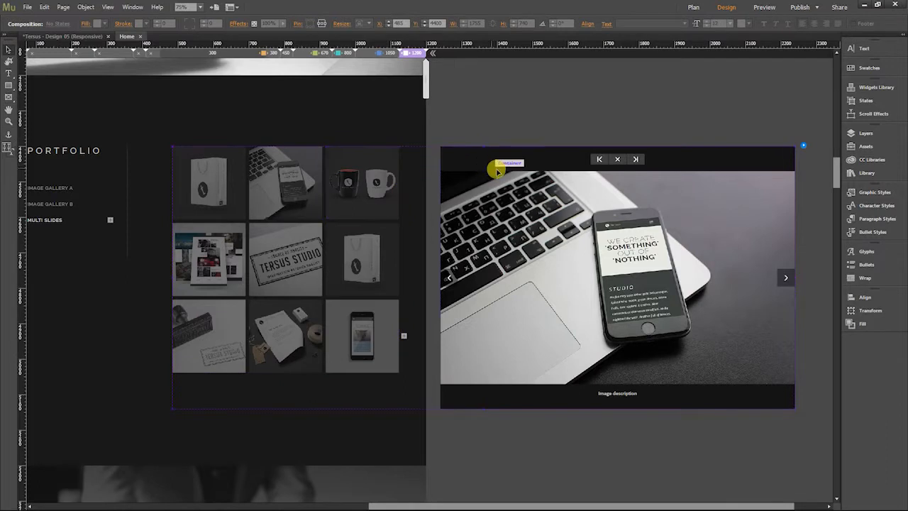
{"action": "left_click", "coordinate": [407, 145]}
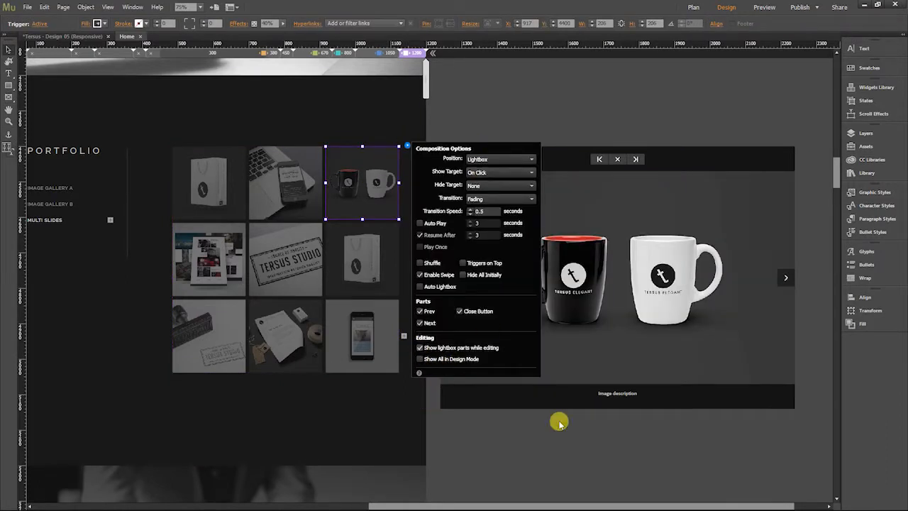
{"action": "left_click", "coordinate": [558, 241]}
{"action": "key", "text": "ctrl+minus"}
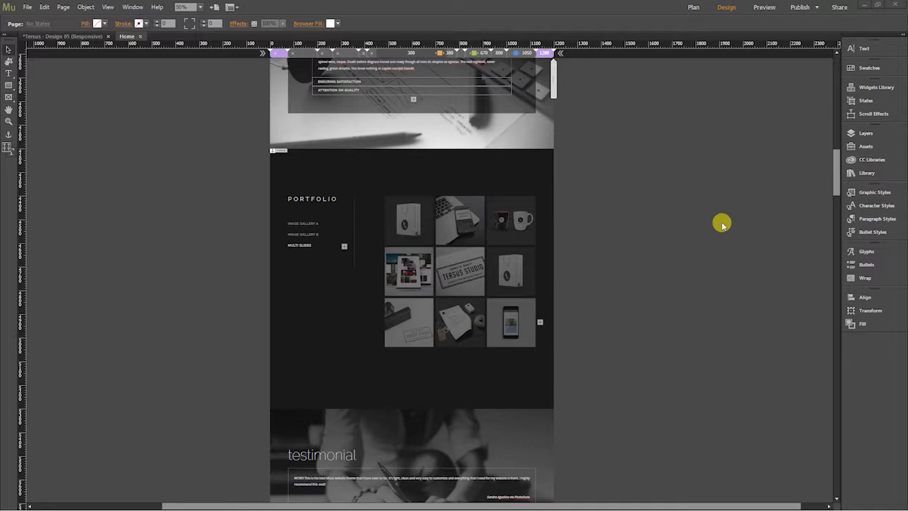
Step: Select the Multi Slides category trigger in the portfolio, and clear the selection
{"action": "key", "text": "ctrl+equal"}
{"action": "key", "text": "ctrl+equal"}
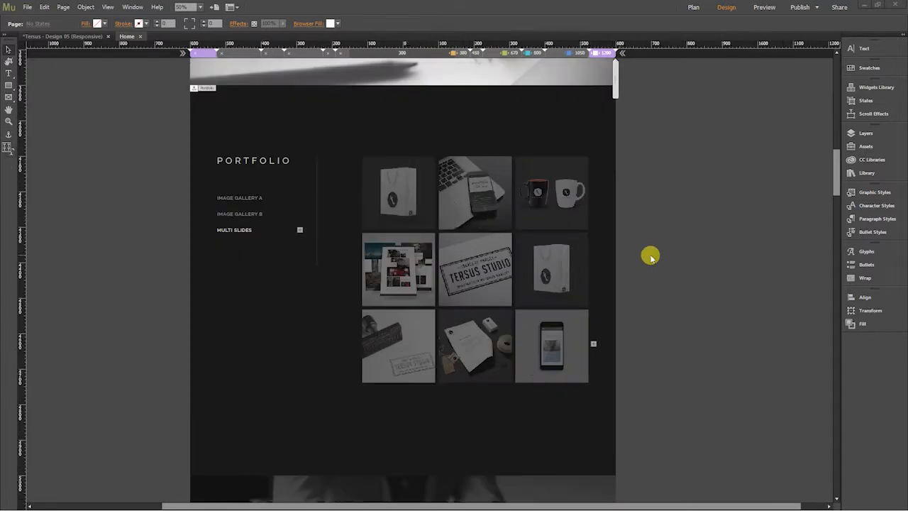
{"action": "left_click", "coordinate": [181, 216]}
{"action": "left_click", "coordinate": [181, 216]}
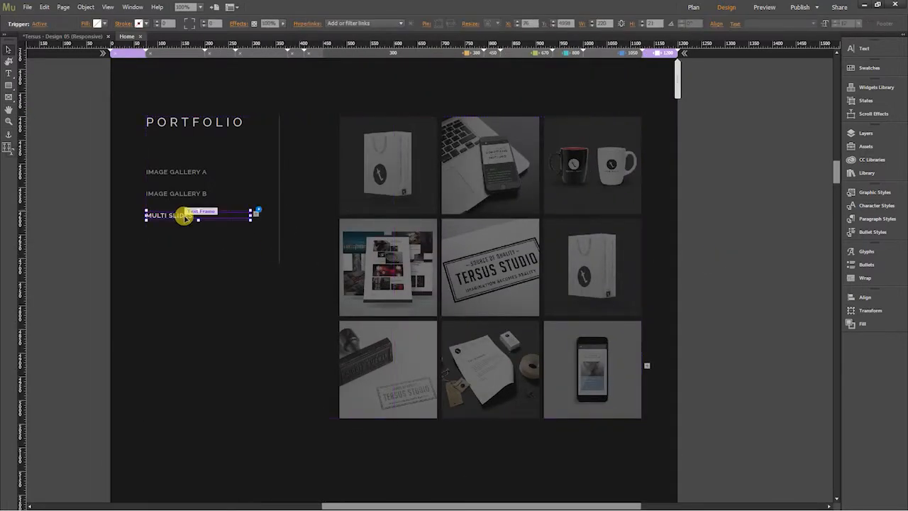
{"action": "left_click", "coordinate": [731, 248]}
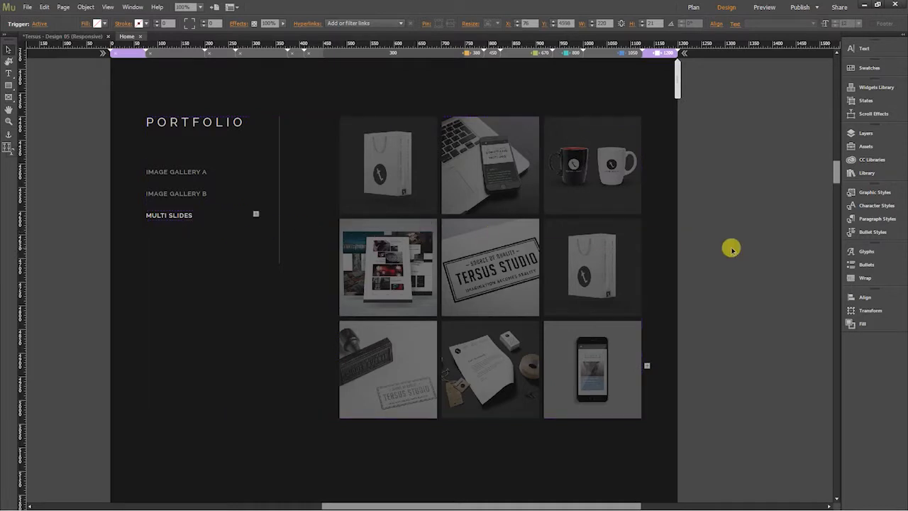
Step: Add a new empty trigger with its target below Multi Slides in the portfolio composition, and select the trigger
{"action": "key", "text": "ctrl+equal"}
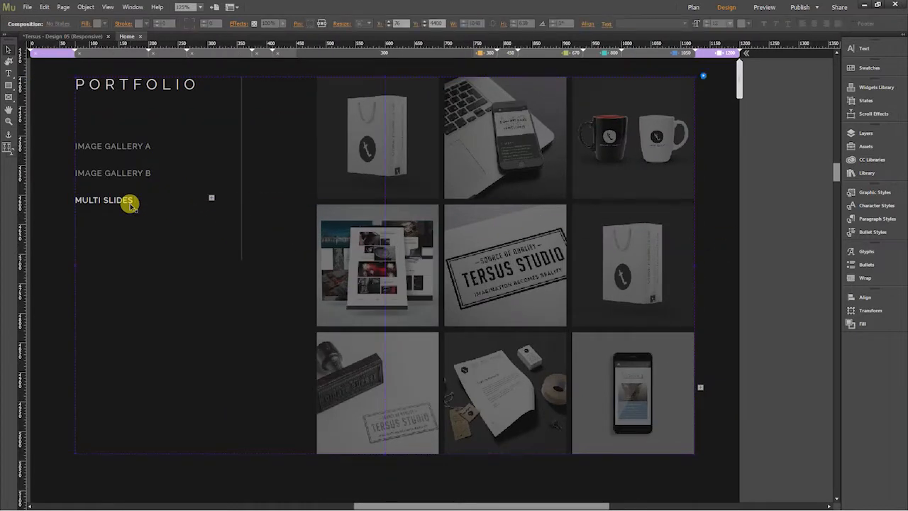
{"action": "left_click", "coordinate": [106, 204]}
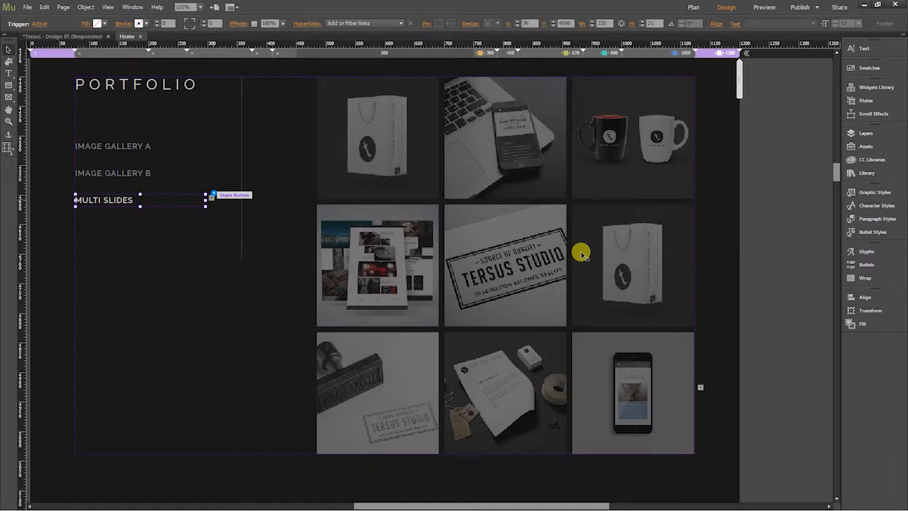
{"action": "key", "text": "ctrl+z"}
{"action": "left_click", "coordinate": [351, 124]}
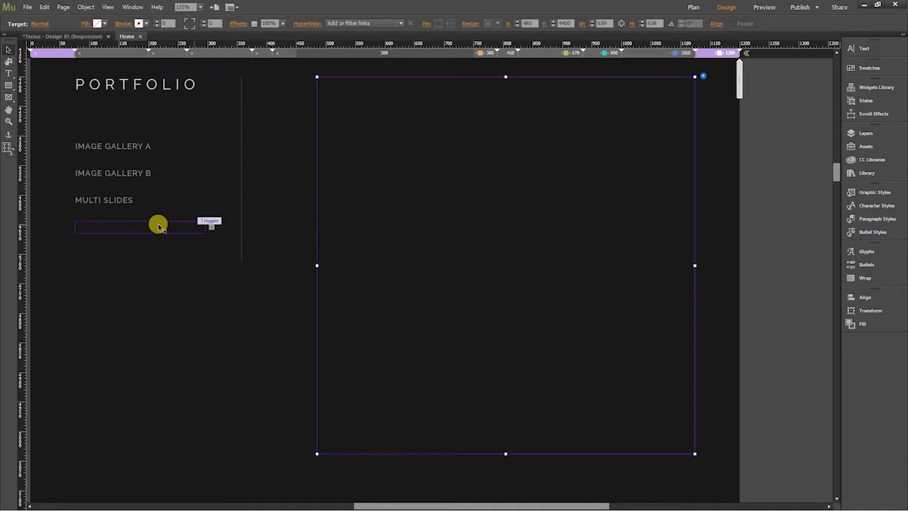
{"action": "left_click", "coordinate": [119, 229]}
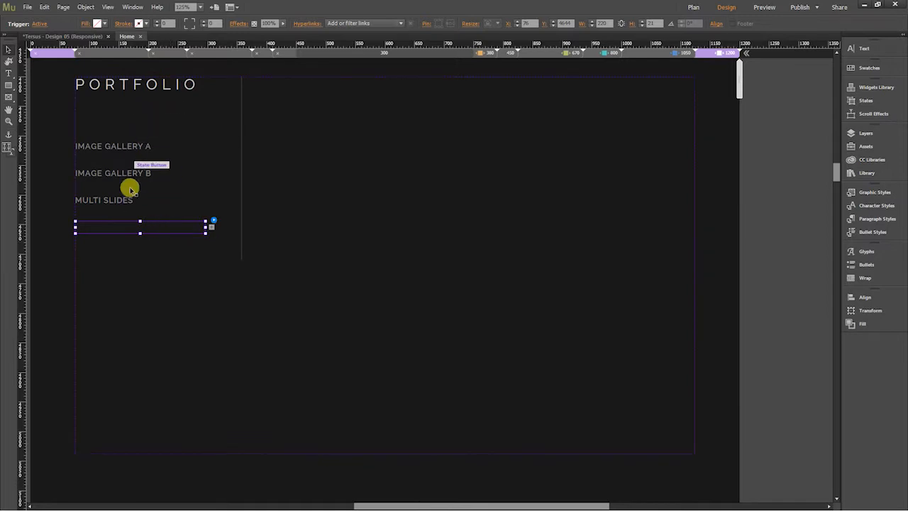
Step: Check the new empty trigger below Multi Slides at the 1050 px breakpoint
{"action": "key", "text": "ctrl+minus"}
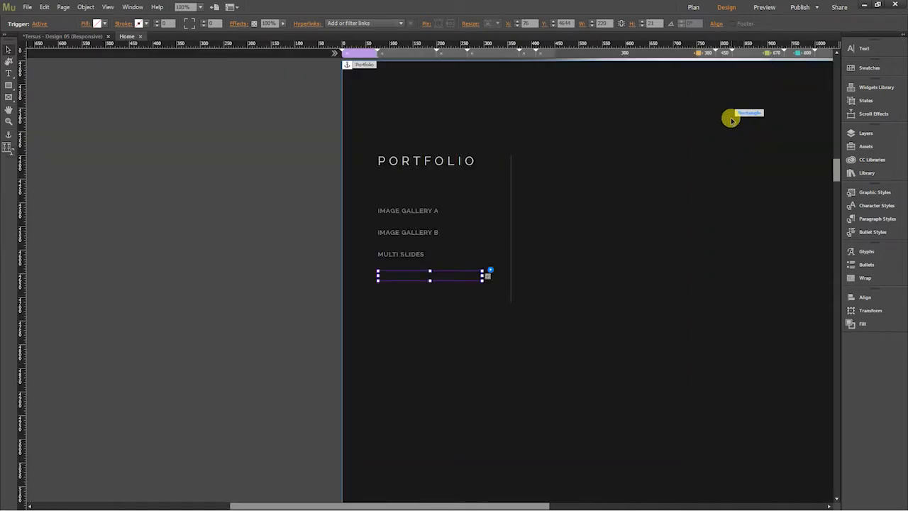
{"action": "left_click_drag", "start_coordinate": [682, 207], "coordinate": [421, 198]}
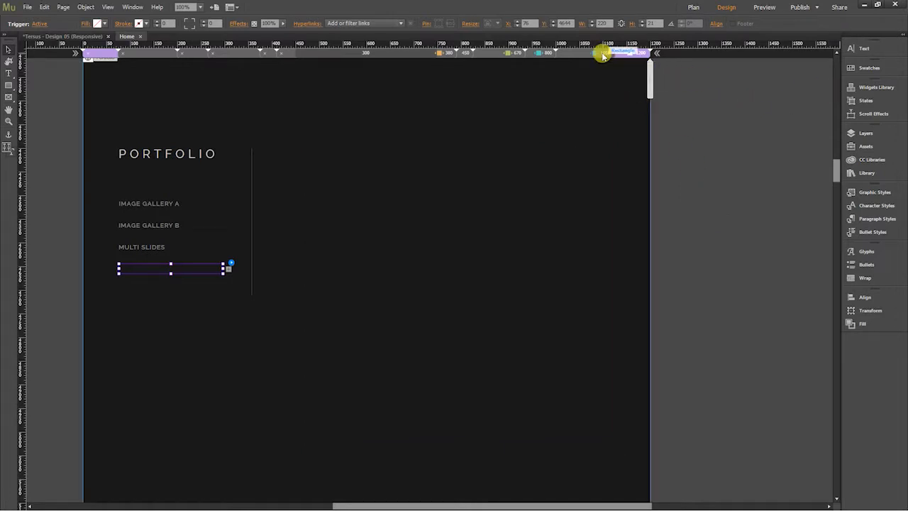
{"action": "left_click", "coordinate": [603, 54]}
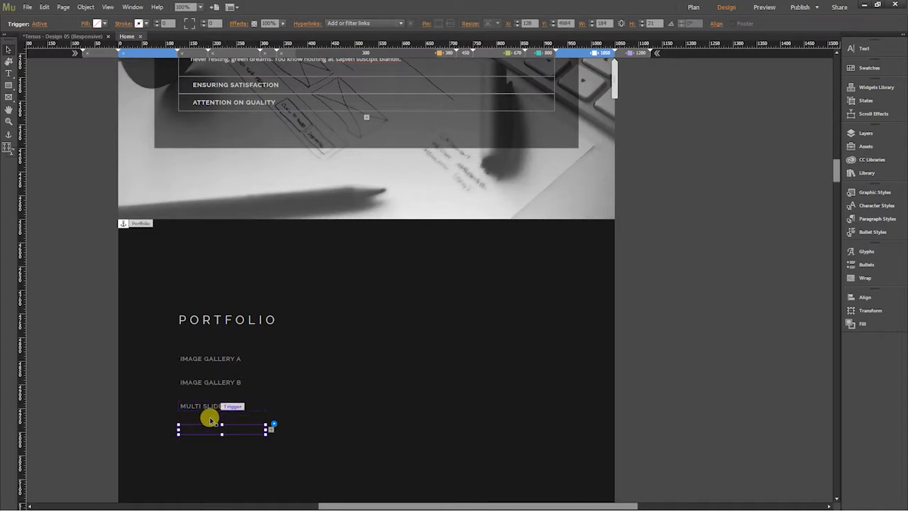
{"action": "scroll", "coordinate": [761, 383], "scroll_direction": "down", "scroll_amount": 5}
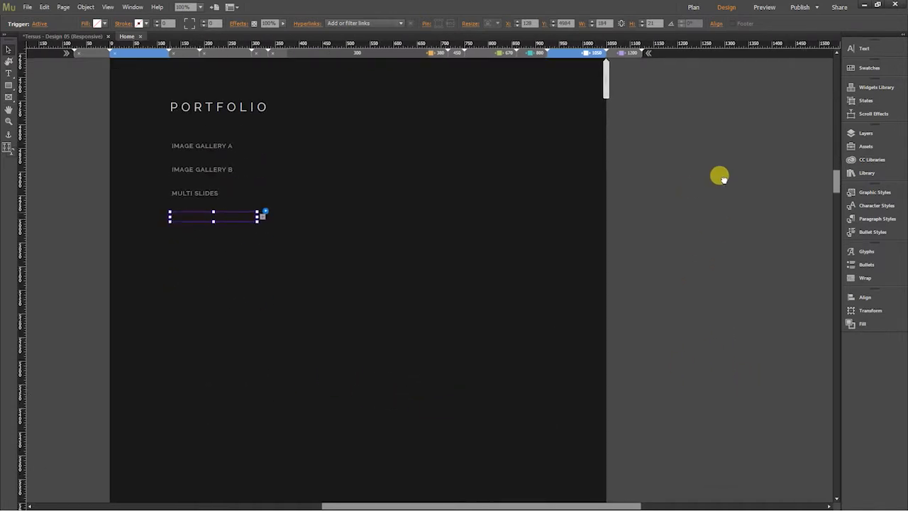
Step: Compare the Image Gallery B target with the new trigger's empty target at the 1050 px breakpoint
{"action": "left_click", "coordinate": [468, 189]}
{"action": "left_click", "coordinate": [261, 328]}
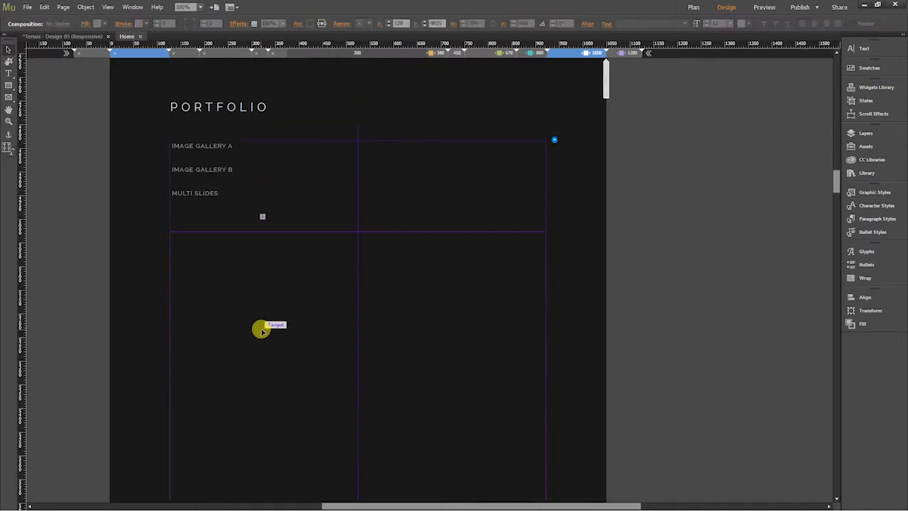
{"action": "left_click", "coordinate": [199, 169]}
{"action": "left_click", "coordinate": [220, 309]}
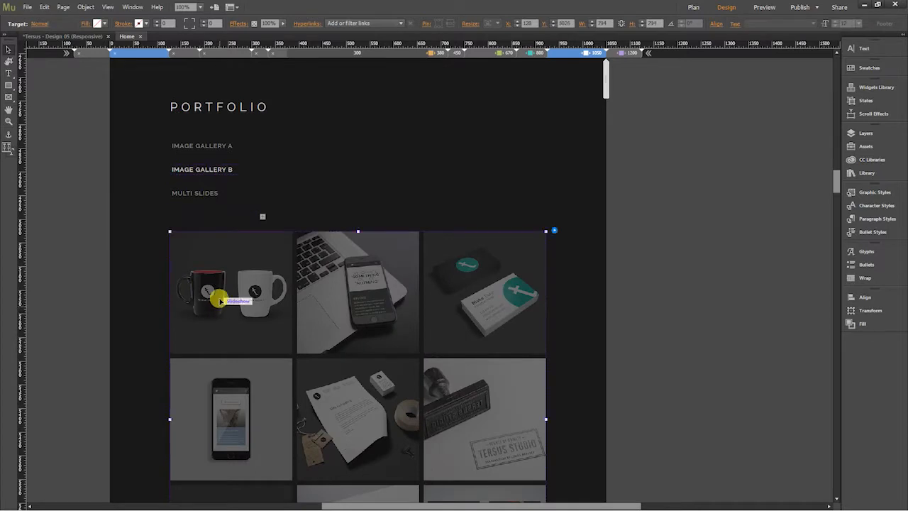
{"action": "left_click", "coordinate": [193, 216]}
{"action": "left_click", "coordinate": [201, 279]}
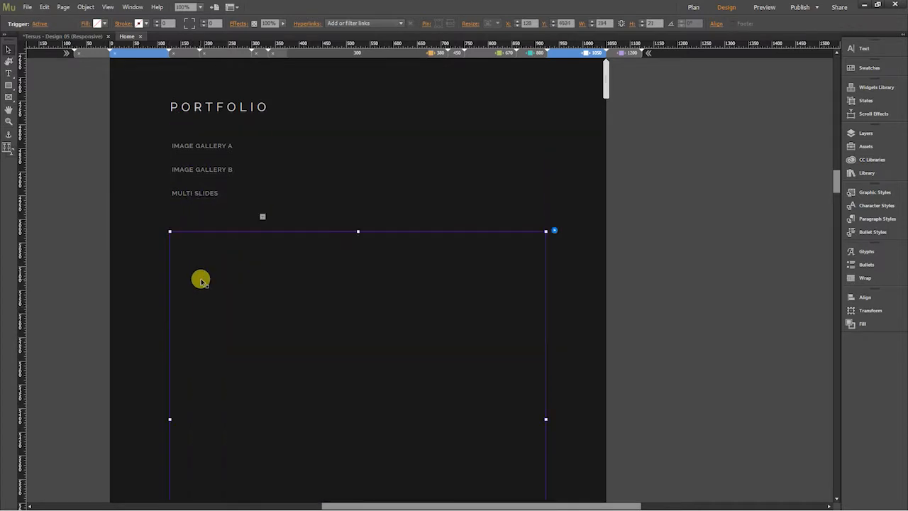
Step: Switch to the 800 px breakpoint, locate the new empty trigger below Multi Slides, and display the color swatches
{"action": "scroll", "coordinate": [686, 259], "scroll_direction": "down", "scroll_amount": 1}
{"action": "scroll", "coordinate": [683, 245], "scroll_direction": "up", "scroll_amount": 2}
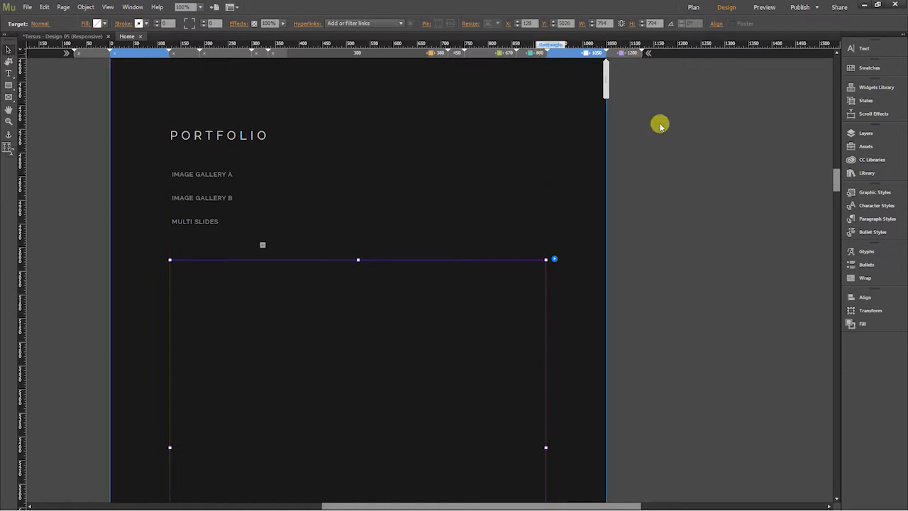
{"action": "left_click", "coordinate": [702, 189]}
{"action": "left_click", "coordinate": [233, 177]}
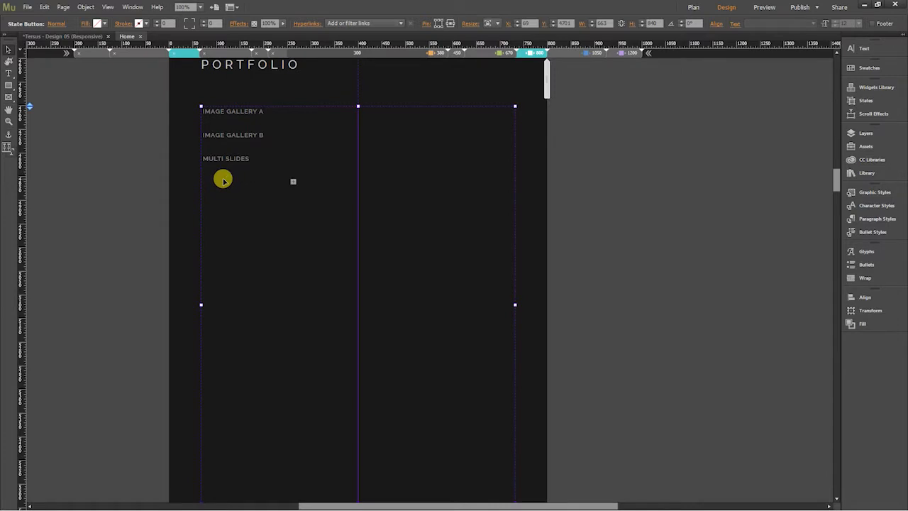
{"action": "left_click", "coordinate": [220, 178]}
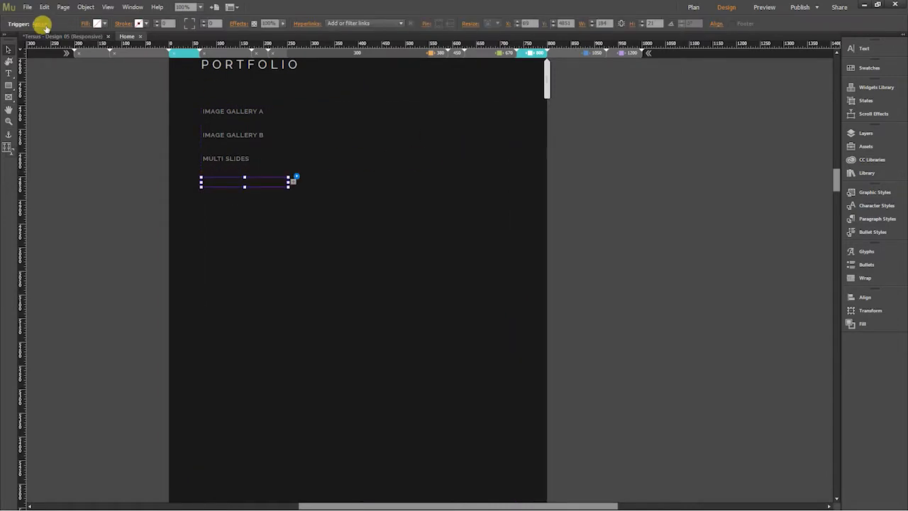
{"action": "left_click", "coordinate": [874, 67]}
{"action": "left_click", "coordinate": [82, 89]}
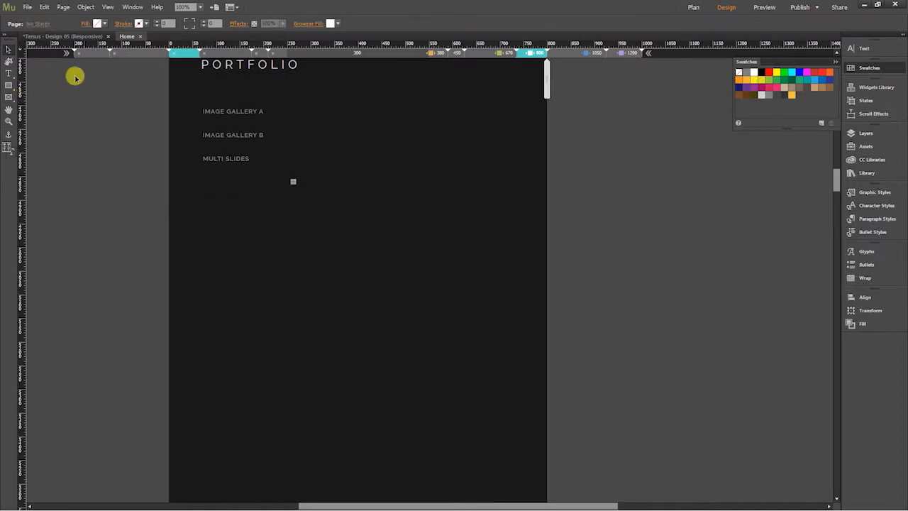
Step: Fill the Normal state of the empty trigger below Multi Slides with the beige swatch at the 800 px breakpoint
{"action": "left_click", "coordinate": [223, 175]}
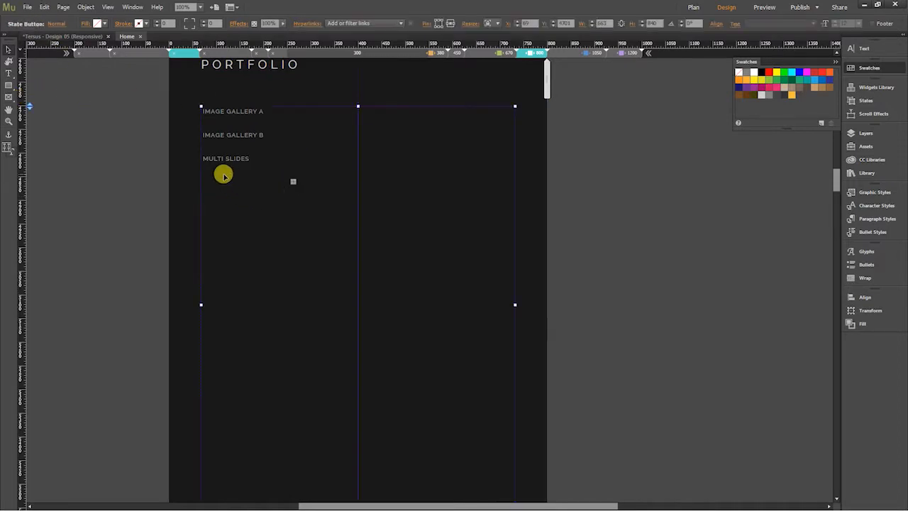
{"action": "left_click", "coordinate": [224, 178]}
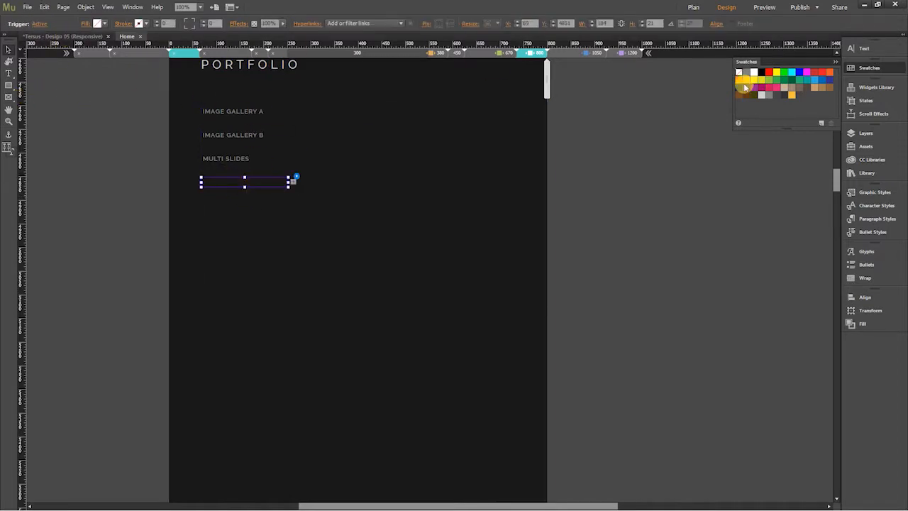
{"action": "left_click", "coordinate": [38, 24]}
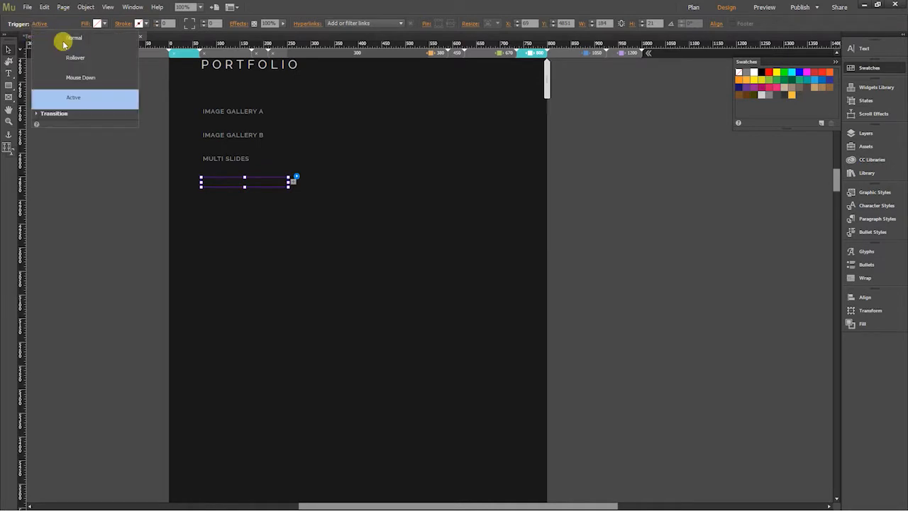
{"action": "left_click", "coordinate": [66, 39]}
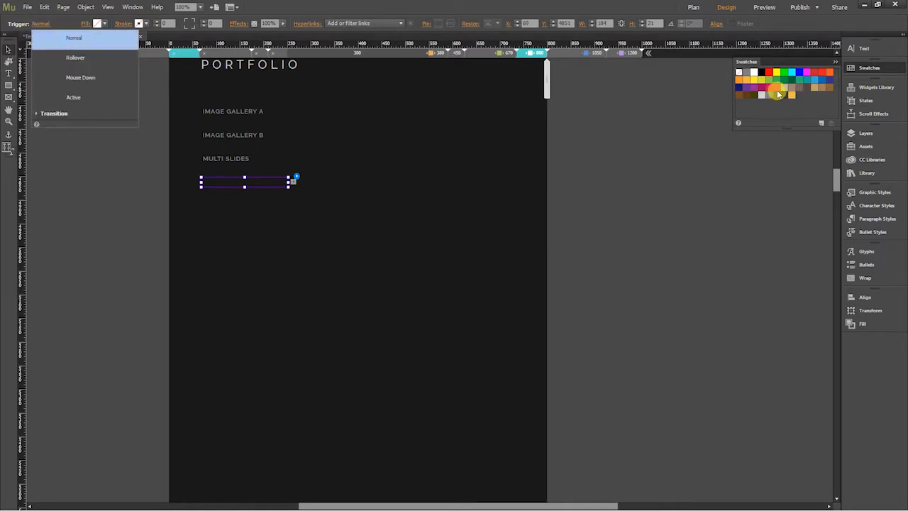
{"action": "left_click", "coordinate": [785, 88]}
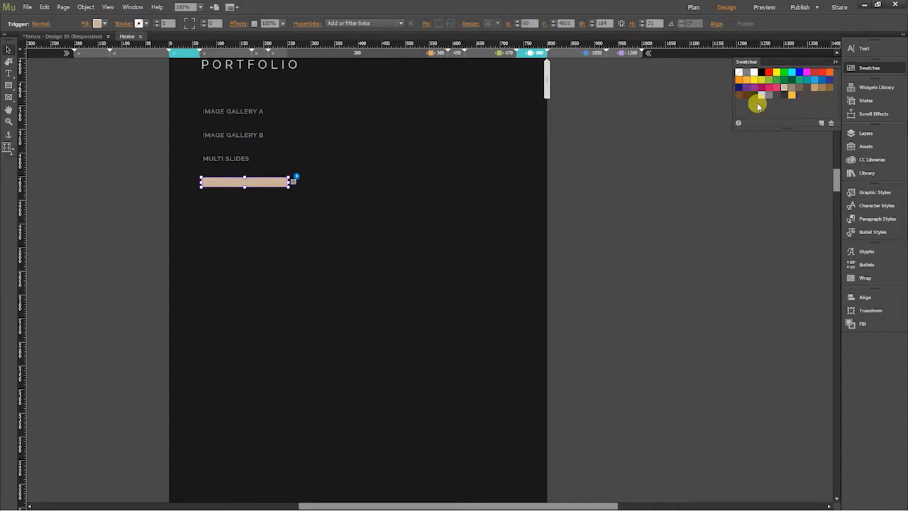
{"action": "left_click", "coordinate": [718, 190]}
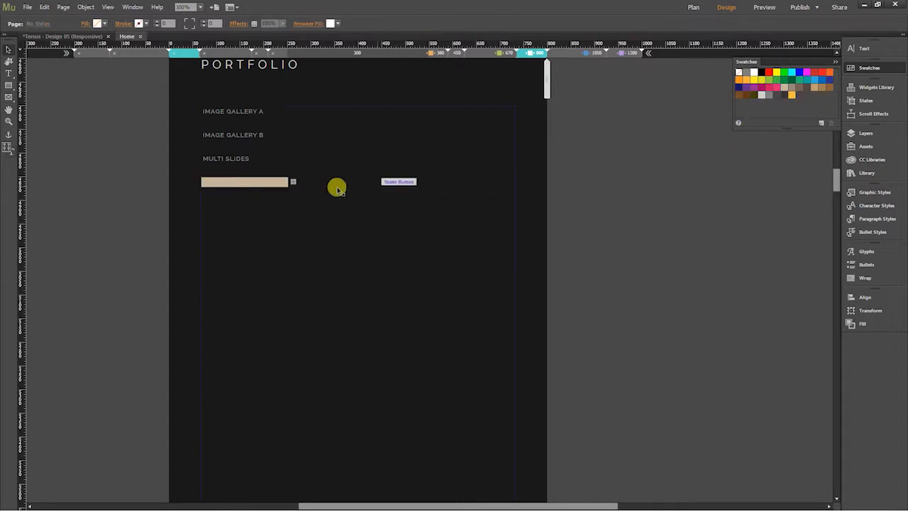
Step: Move the Multi Slides image target down, away from the beige trigger, at the 670 px breakpoint
{"action": "left_click", "coordinate": [493, 53]}
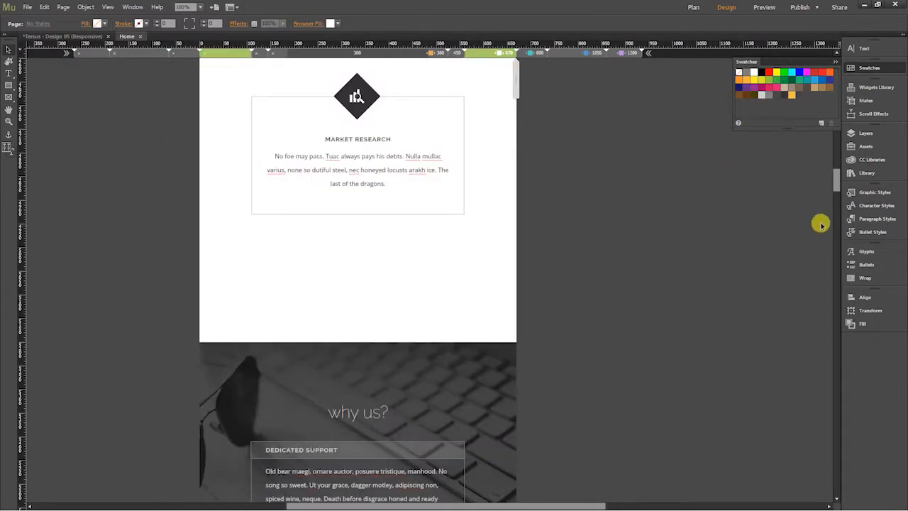
{"action": "left_click_drag", "start_coordinate": [838, 183], "coordinate": [827, 211]}
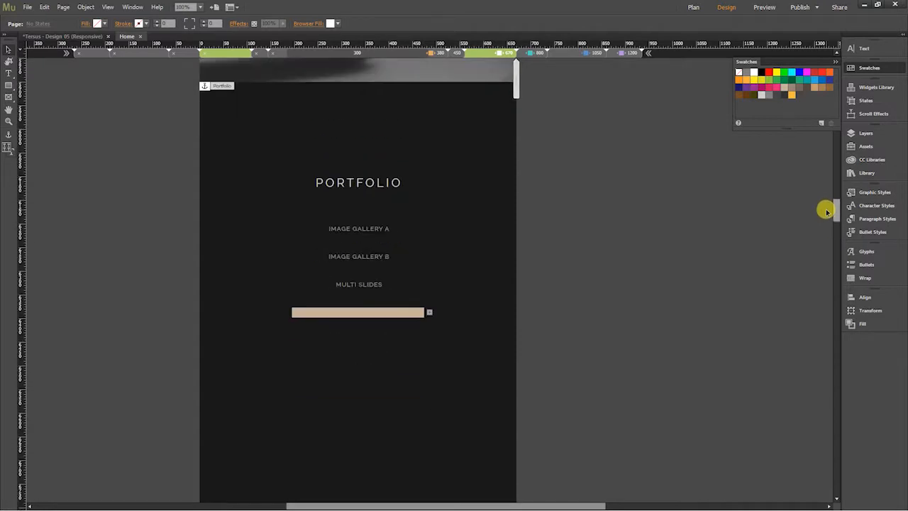
{"action": "scroll", "coordinate": [578, 338], "scroll_direction": "down", "scroll_amount": 2}
{"action": "left_click", "coordinate": [352, 214]}
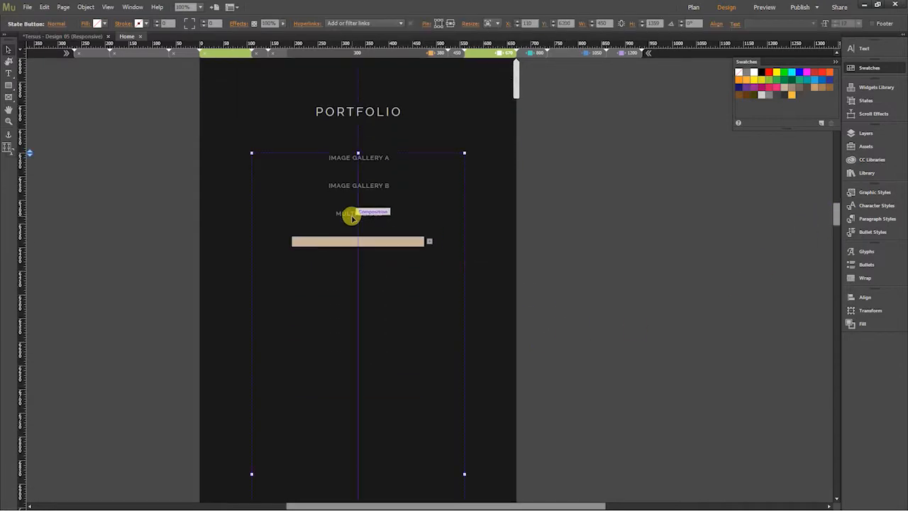
{"action": "left_click", "coordinate": [352, 214]}
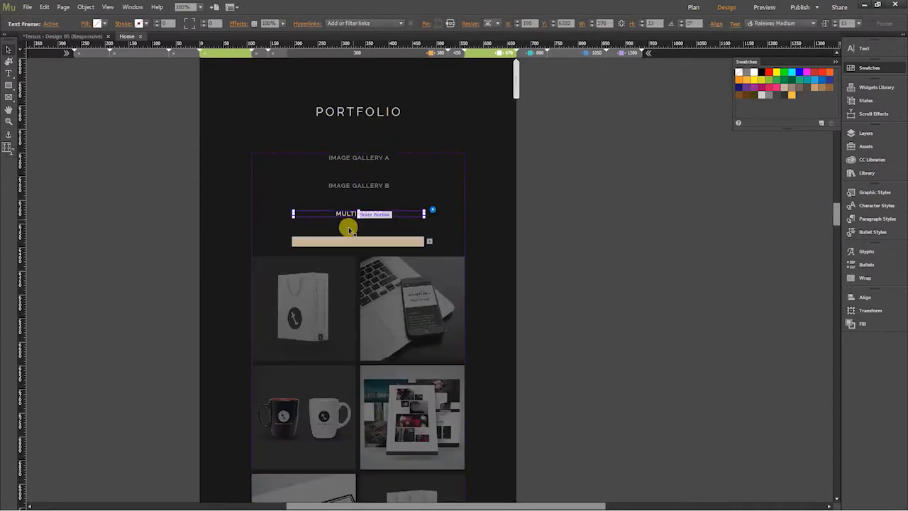
{"action": "left_click", "coordinate": [343, 290]}
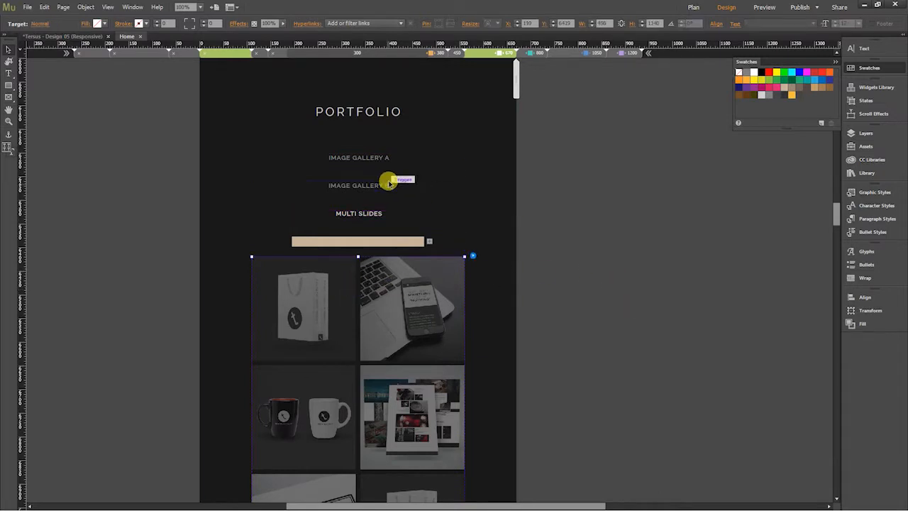
{"action": "key", "text": "shift+Down"}
{"action": "key", "text": "shift+Down"}
{"action": "key", "text": "shift+Down"}
{"action": "key", "text": "shift+Down"}
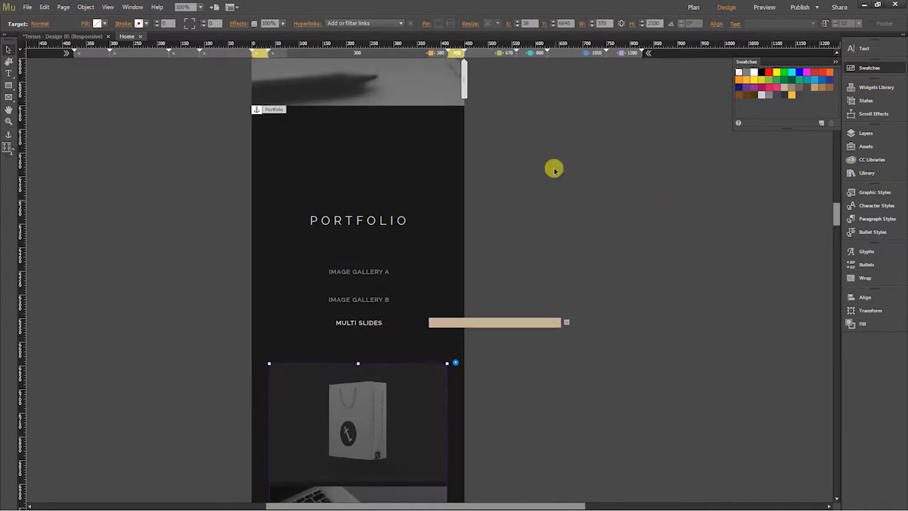
Step: Move the Multi Slides image target down about 100 px at the 450 px breakpoint to make room for another trigger
{"action": "scroll", "coordinate": [838, 216], "scroll_direction": "down", "scroll_amount": 5}
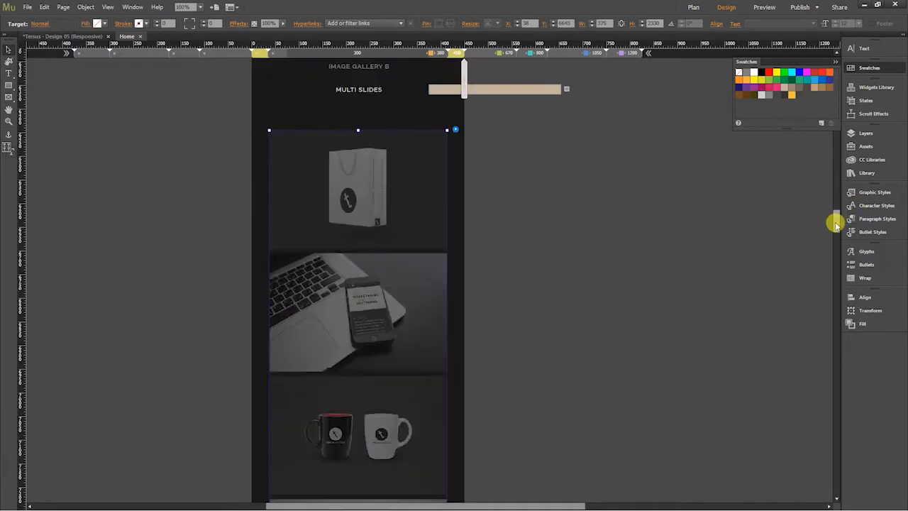
{"action": "scroll", "coordinate": [494, 156], "scroll_direction": "up", "scroll_amount": 2}
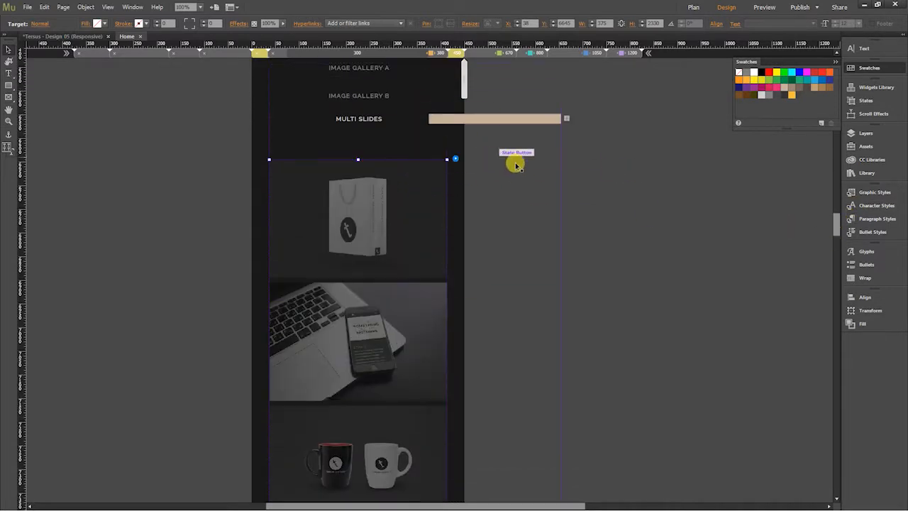
{"action": "key", "text": "shift+Down"}
{"action": "key", "text": "shift+Down"}
{"action": "key", "text": "shift+Down"}
{"action": "key", "text": "shift+Down"}
{"action": "key", "text": "shift+Down"}
{"action": "key", "text": "shift+Down"}
{"action": "key", "text": "shift+Down"}
{"action": "key", "text": "shift+Down"}
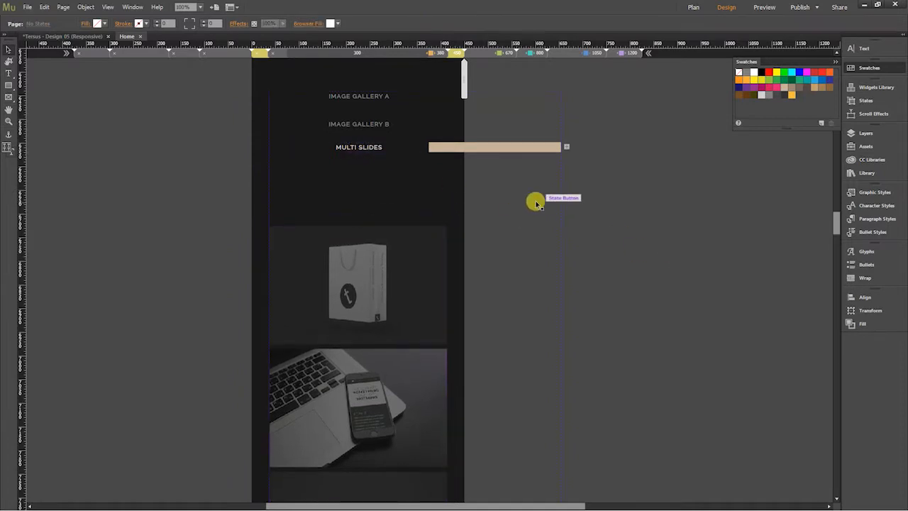
{"action": "left_click", "coordinate": [374, 245]}
{"action": "left_click", "coordinate": [316, 248]}
{"action": "left_click", "coordinate": [316, 248]}
{"action": "key", "text": "shift+Down"}
{"action": "key", "text": "shift+Down"}
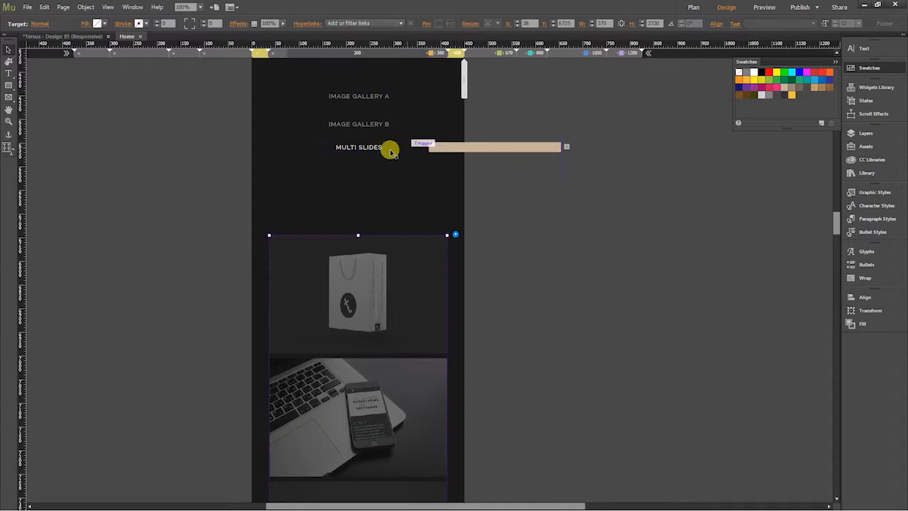
Step: Move the beige trigger beside Multi Slides to a centered position directly below it at the 450 px breakpoint
{"action": "left_click", "coordinate": [465, 147]}
{"action": "left_click_drag", "start_coordinate": [488, 149], "coordinate": [354, 180]}
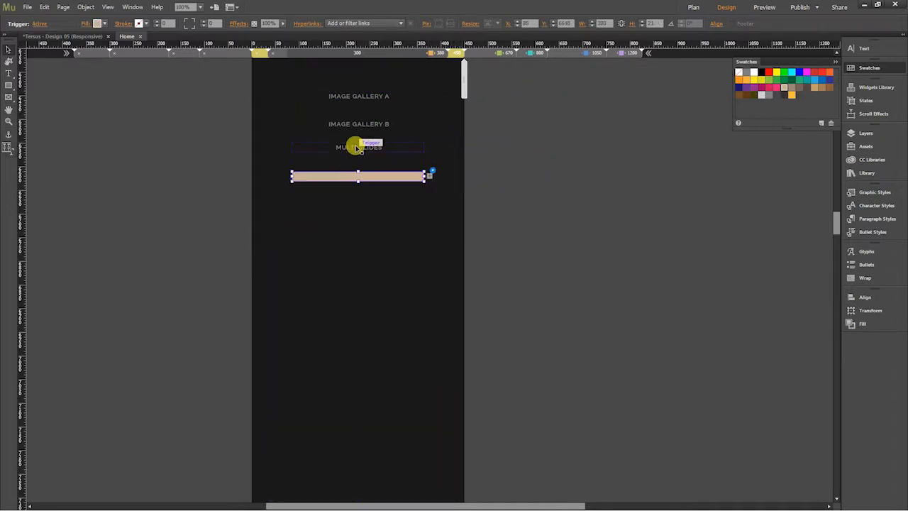
{"action": "left_click_drag", "start_coordinate": [364, 176], "coordinate": [366, 172]}
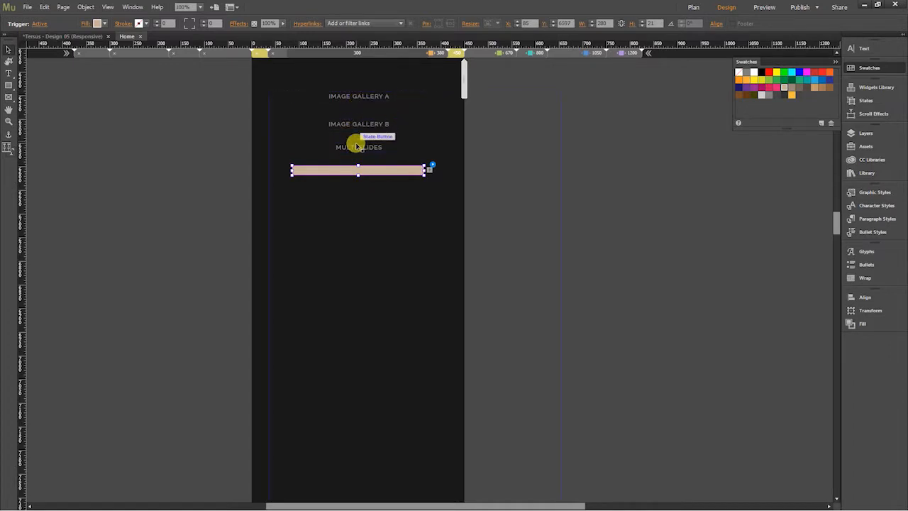
{"action": "key", "text": "ctrl+equal"}
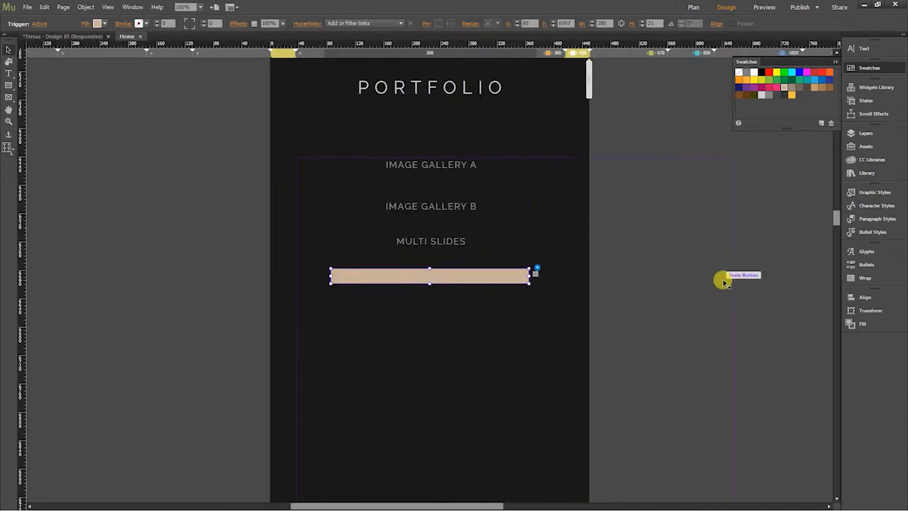
{"action": "left_click", "coordinate": [724, 281]}
{"action": "left_click", "coordinate": [414, 273]}
{"action": "left_click_drag", "start_coordinate": [413, 273], "coordinate": [414, 278]}
{"action": "key", "text": "ctrl+minus"}
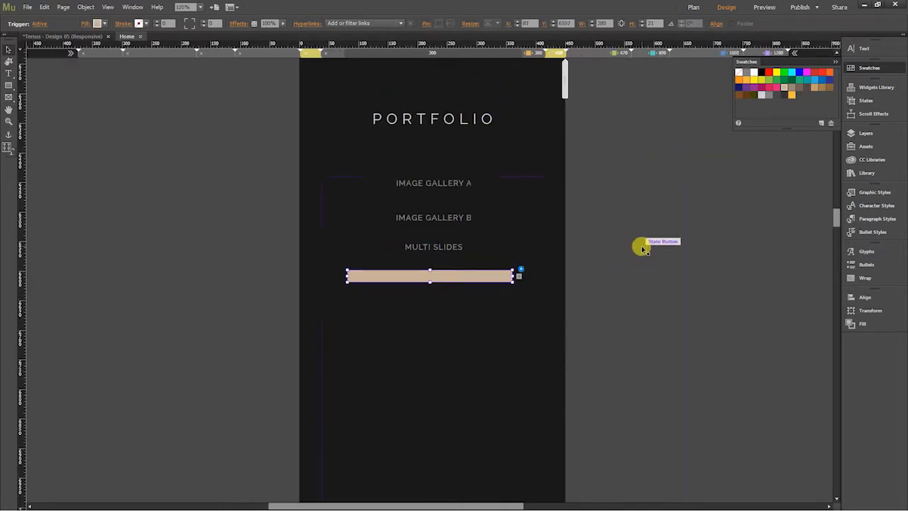
{"action": "key", "text": "ctrl+minus"}
{"action": "key", "text": "ctrl+minus"}
{"action": "left_click", "coordinate": [667, 295]}
Step: Narrow the state button around the portfolio composition to about 401 px so it fits within the 450 px page
{"action": "scroll", "coordinate": [622, 152], "scroll_direction": "down", "scroll_amount": 5}
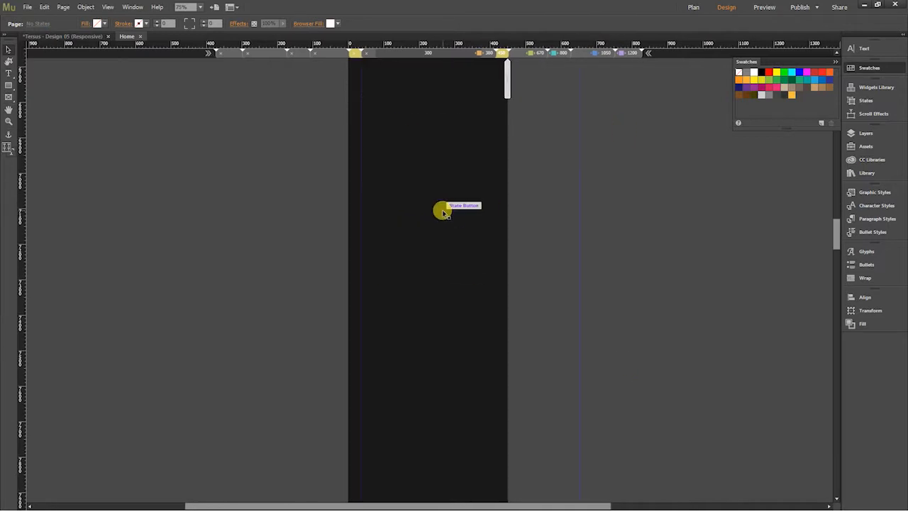
{"action": "key", "text": "ctrl+minus"}
{"action": "left_click", "coordinate": [498, 160]}
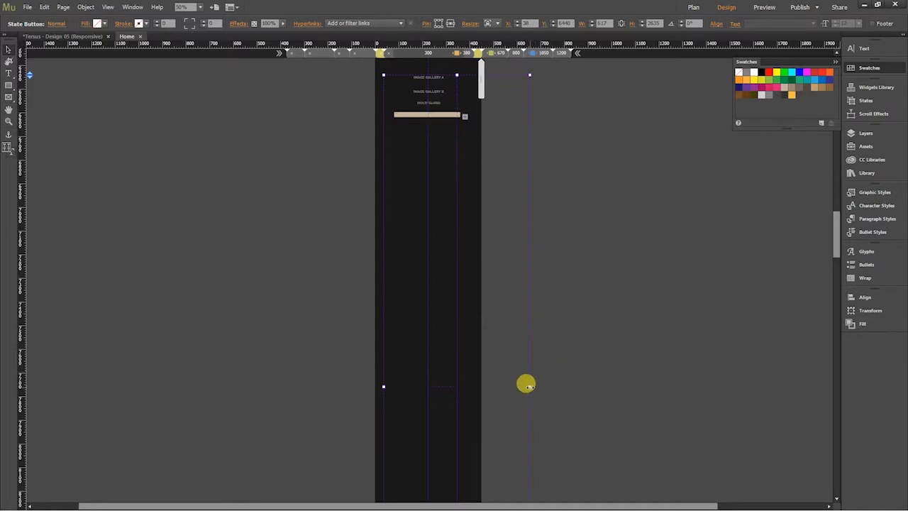
{"action": "left_click_drag", "start_coordinate": [529, 385], "coordinate": [480, 401]}
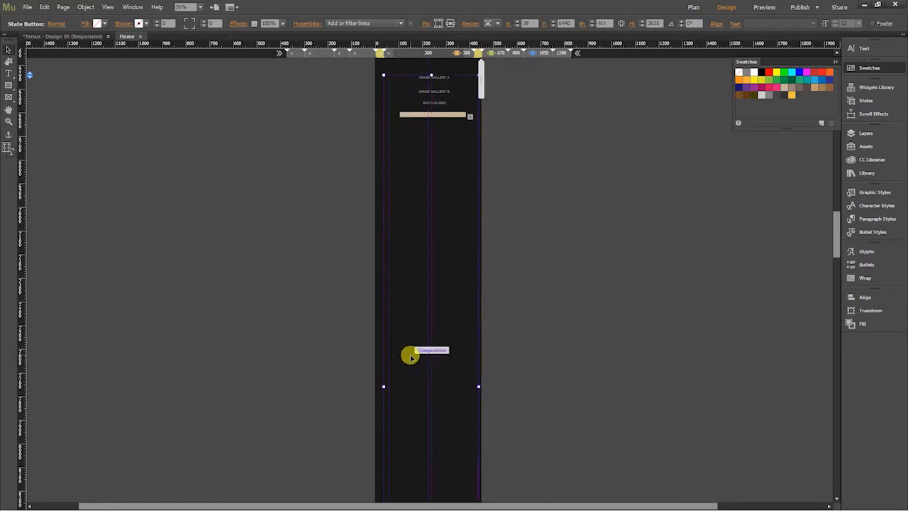
Step: Left-align the portfolio composition within its state button, and trim the state button's width to about 375 px
{"action": "left_click", "coordinate": [659, 283]}
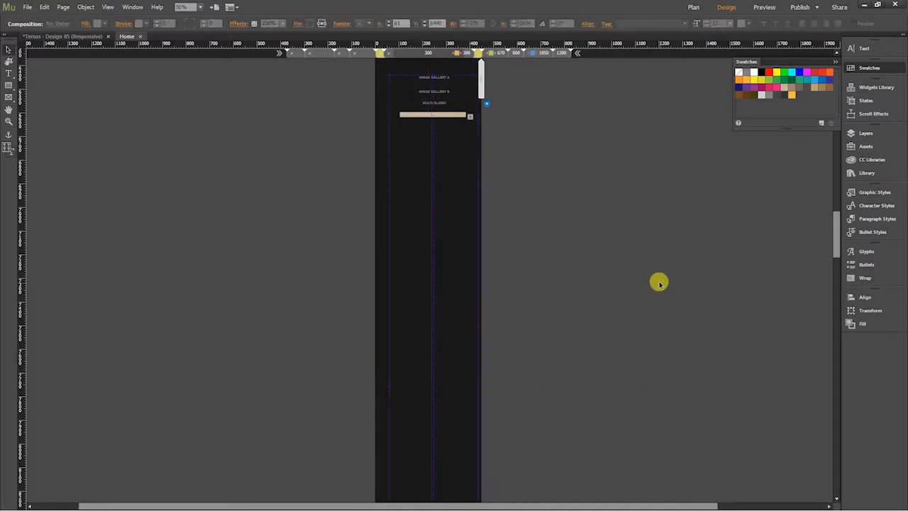
{"action": "left_click", "coordinate": [588, 24]}
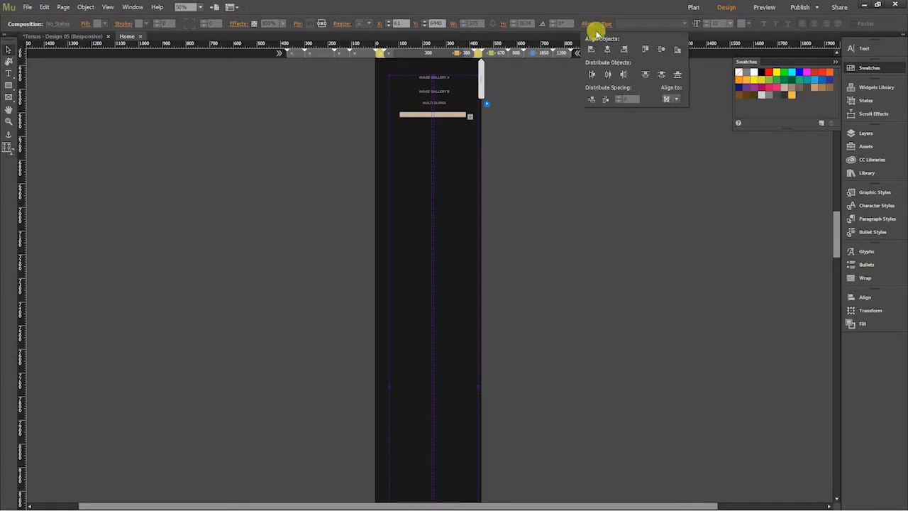
{"action": "left_click", "coordinate": [591, 48]}
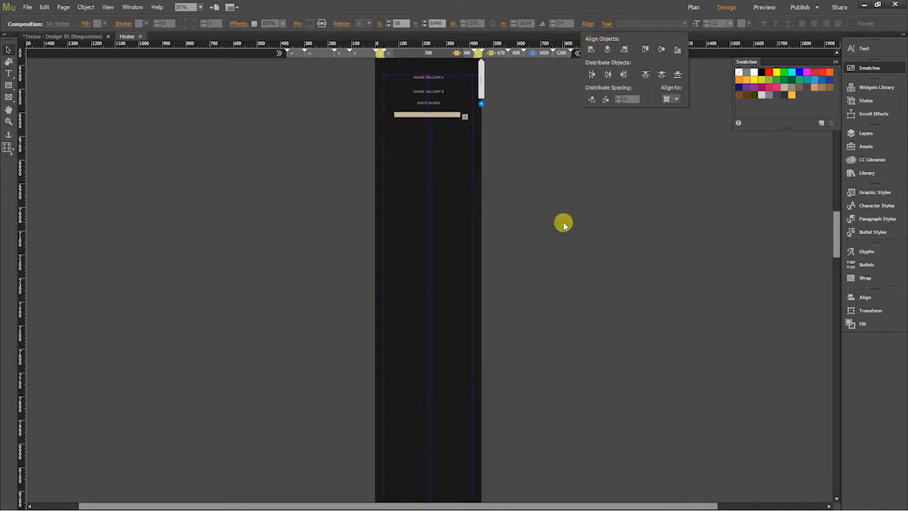
{"action": "left_click", "coordinate": [479, 383]}
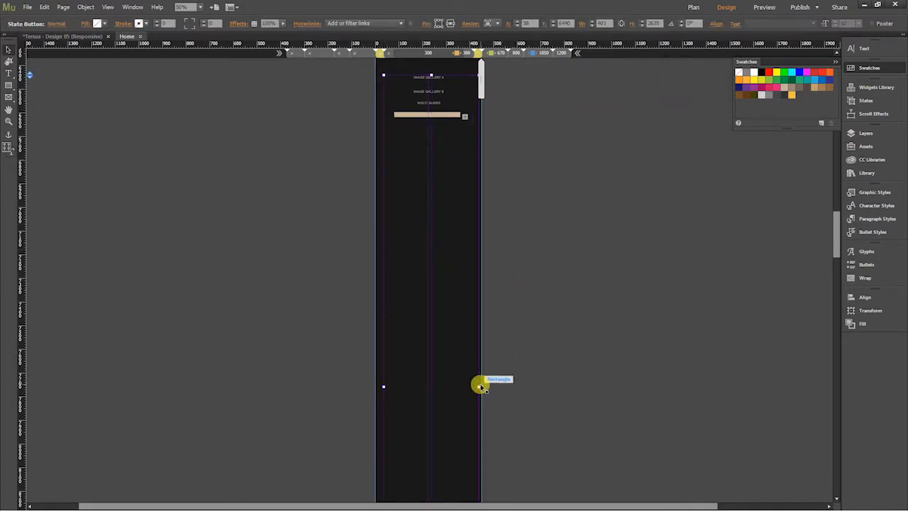
{"action": "left_click", "coordinate": [577, 319]}
Step: Check the Image Gallery A, Image Gallery B and Multi Slides triggers with their targets at the 450 px breakpoint
{"action": "key", "text": "ctrl+="}
{"action": "left_click_drag", "start_coordinate": [588, 156], "coordinate": [619, 411]}
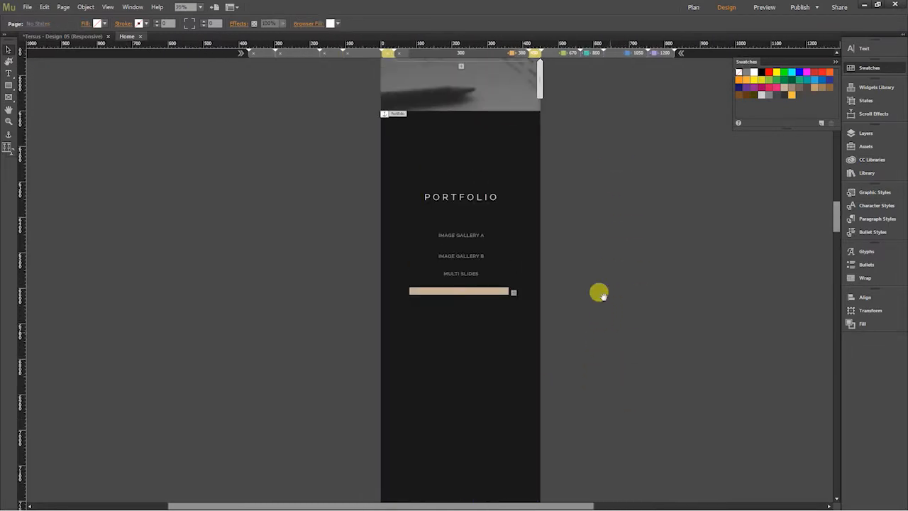
{"action": "left_click", "coordinate": [468, 315]}
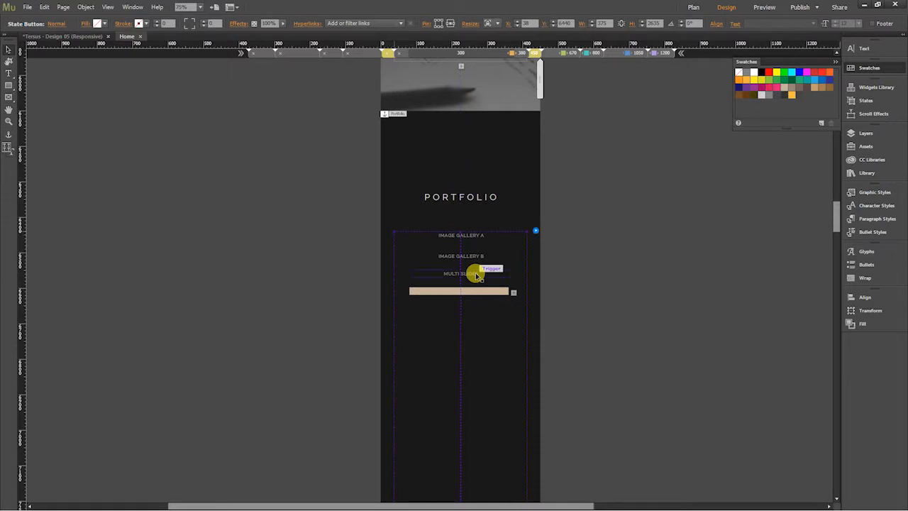
{"action": "left_click", "coordinate": [472, 256]}
{"action": "left_click", "coordinate": [466, 234]}
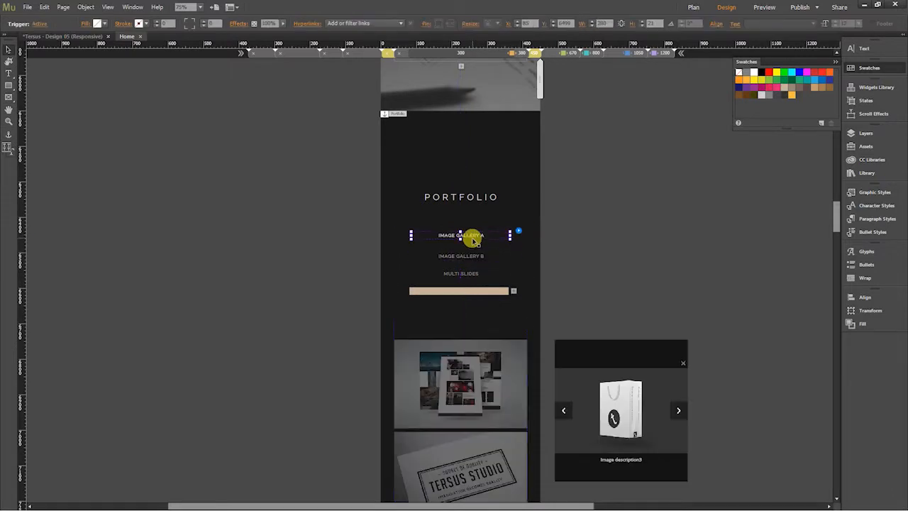
{"action": "left_click", "coordinate": [464, 274]}
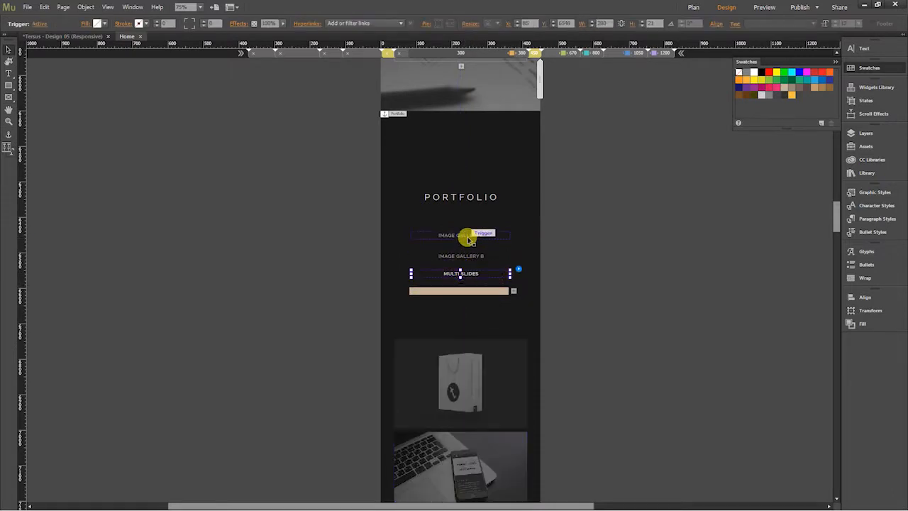
Step: Hide the lightbox parts while editing for the Image Gallery A slideshow at the 450 px breakpoint
{"action": "left_click", "coordinate": [468, 238]}
{"action": "left_click", "coordinate": [507, 359]}
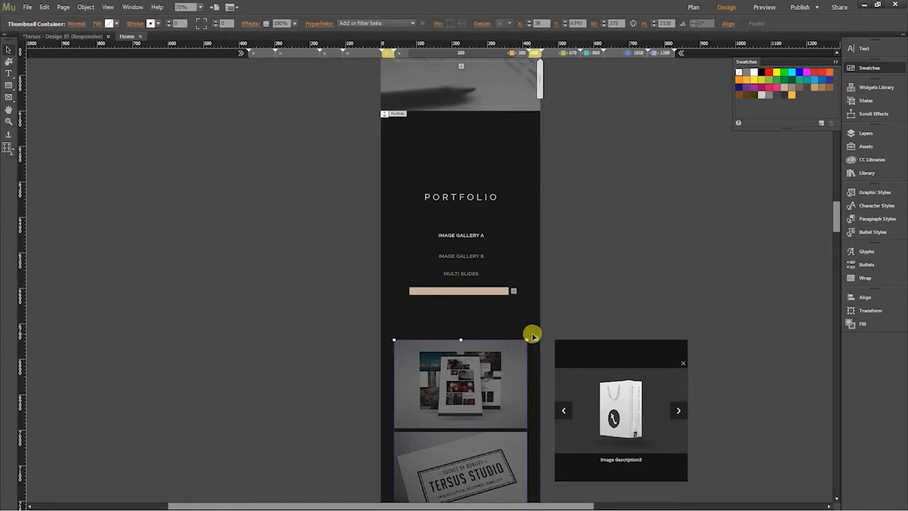
{"action": "left_click", "coordinate": [535, 340]}
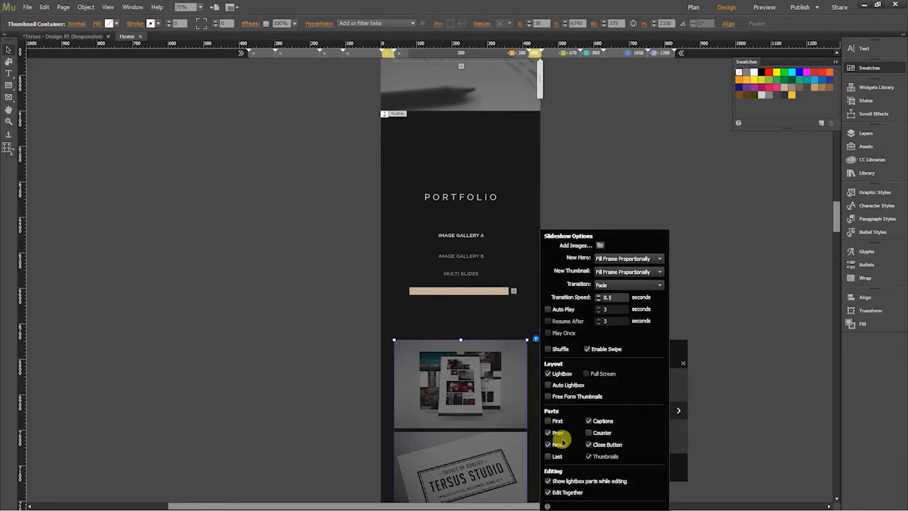
{"action": "left_click", "coordinate": [553, 482]}
Step: Review the three named gallery triggers and the beige trigger at the 450 px breakpoint
{"action": "left_click", "coordinate": [458, 233]}
{"action": "left_click", "coordinate": [454, 253]}
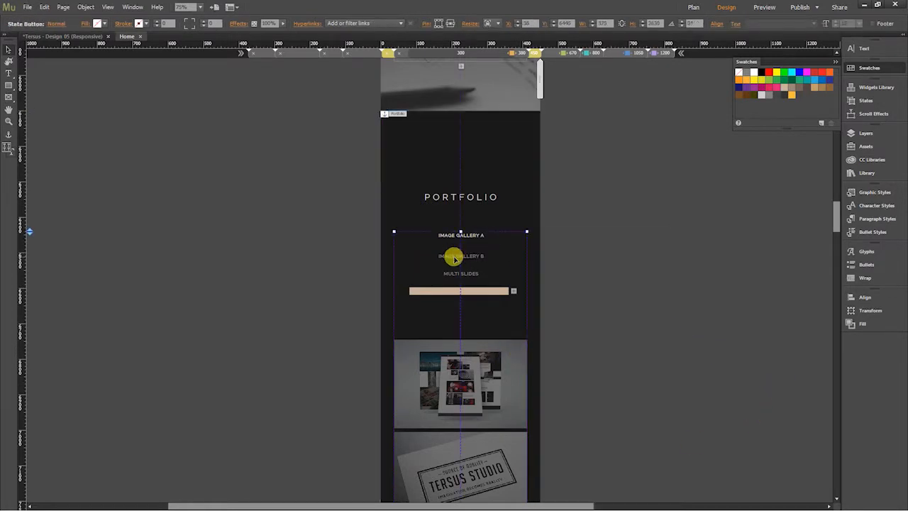
{"action": "left_click", "coordinate": [454, 257]}
{"action": "left_click", "coordinate": [453, 274]}
{"action": "left_click", "coordinate": [454, 290]}
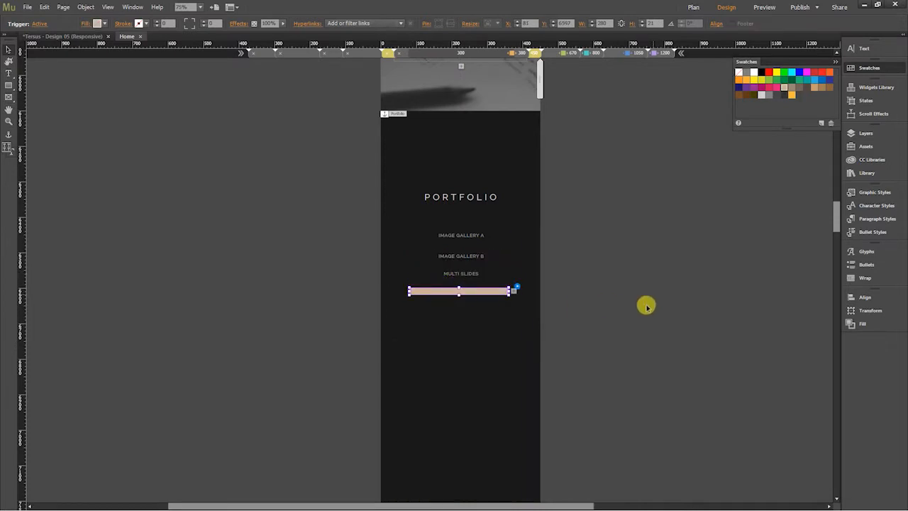
Step: At the 380 px breakpoint, move the portfolio target area down to leave more room under the triggers
{"action": "left_click", "coordinate": [473, 403]}
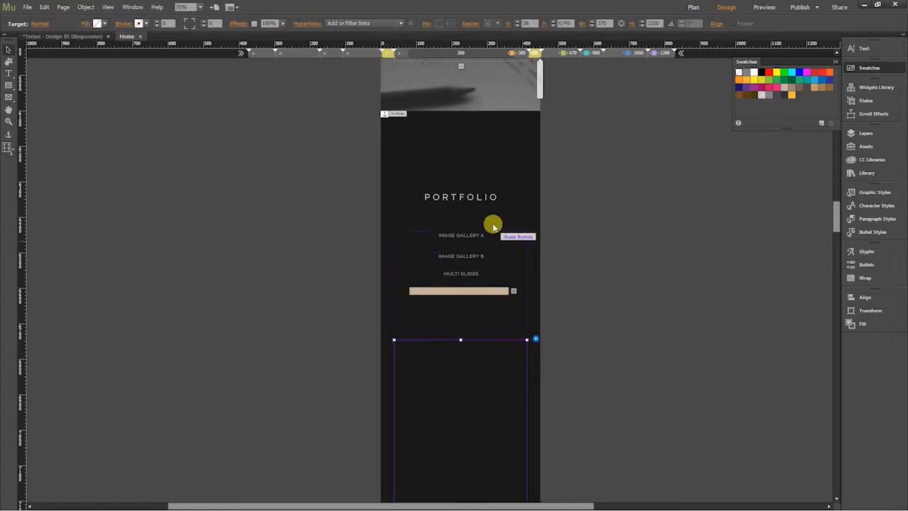
{"action": "left_click", "coordinate": [515, 53]}
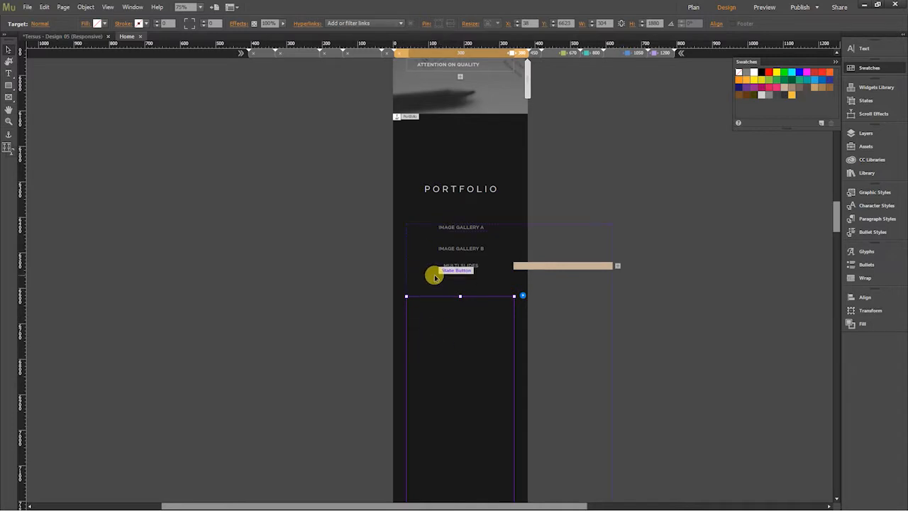
{"action": "left_click_drag", "start_coordinate": [423, 312], "coordinate": [431, 338]}
Step: Align the beige trigger's left edge with the Multi Slides trigger at the 380 px breakpoint
{"action": "left_click", "coordinate": [541, 267]}
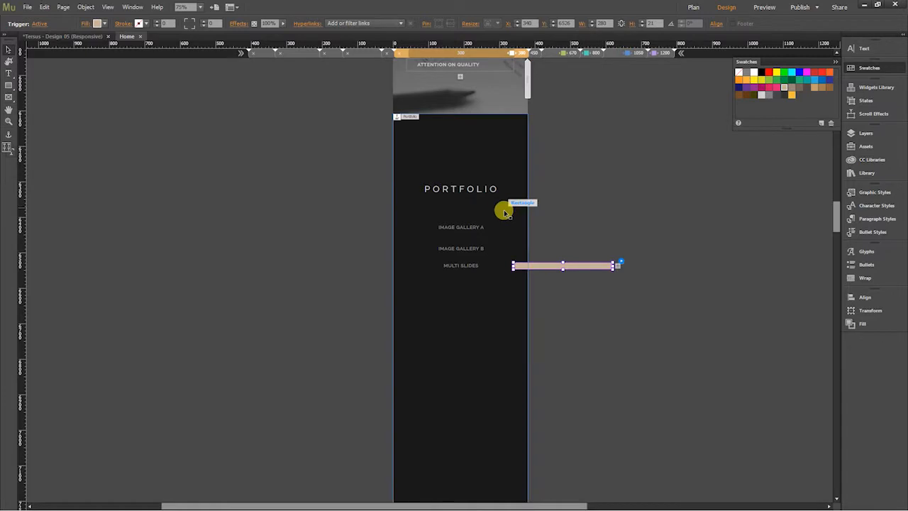
{"action": "left_click", "coordinate": [460, 266], "text": "shift"}
{"action": "left_click", "coordinate": [717, 25]}
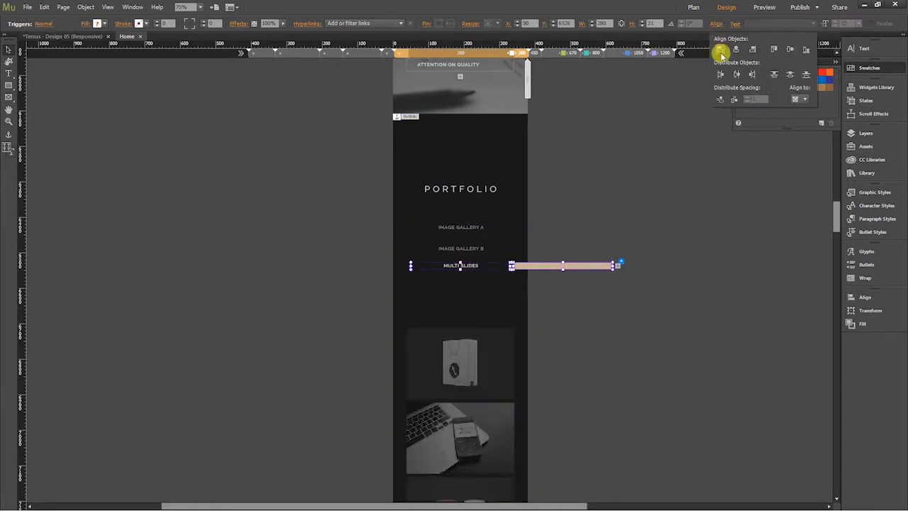
{"action": "left_click", "coordinate": [800, 100]}
{"action": "left_click", "coordinate": [804, 108]}
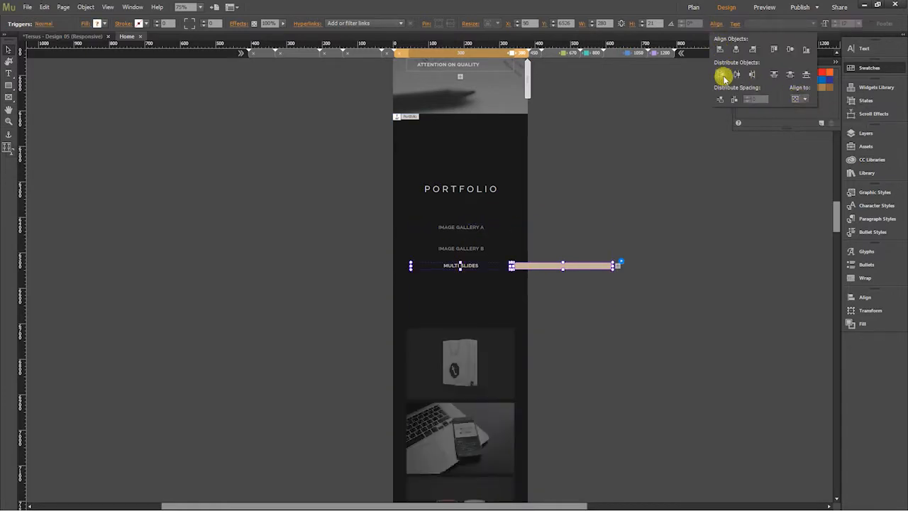
{"action": "left_click", "coordinate": [717, 51]}
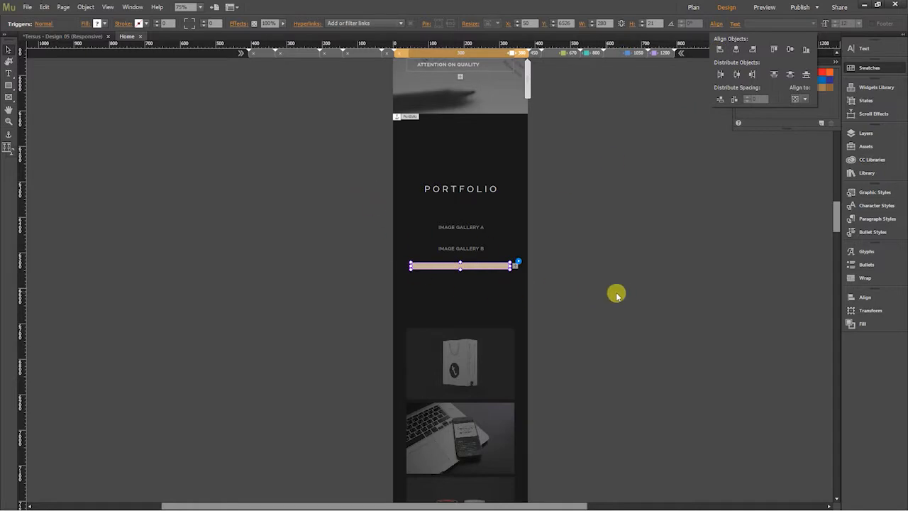
Step: Move the beige trigger directly below Multi Slides, matching the gap between Image Gallery B and Multi Slides
{"action": "left_click", "coordinate": [473, 270]}
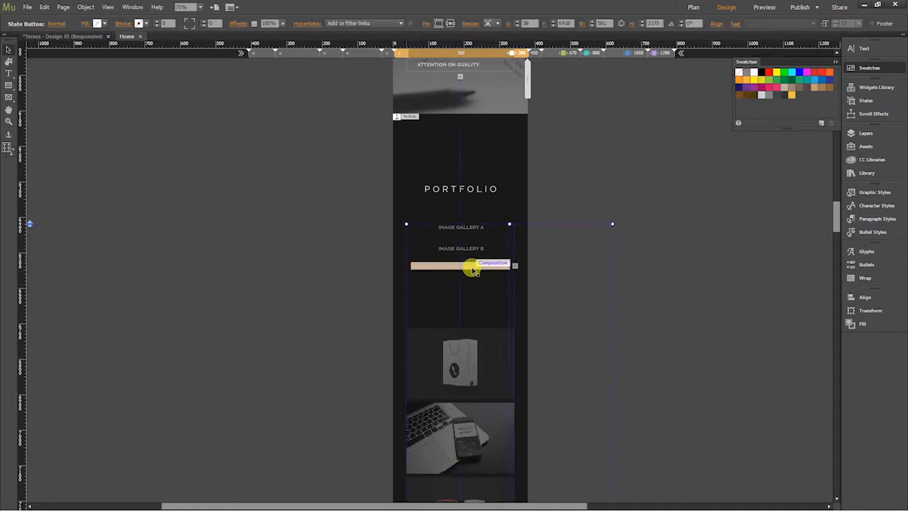
{"action": "left_click", "coordinate": [472, 271]}
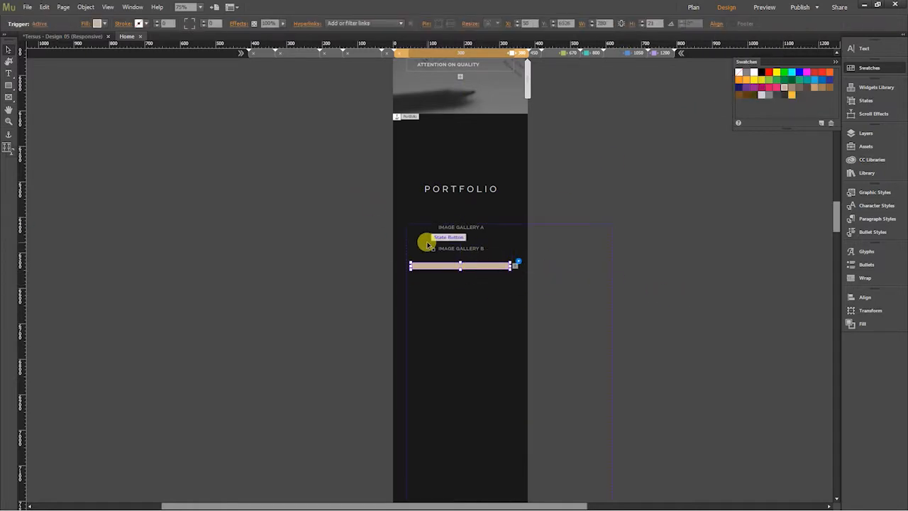
{"action": "key", "text": "shift+Down"}
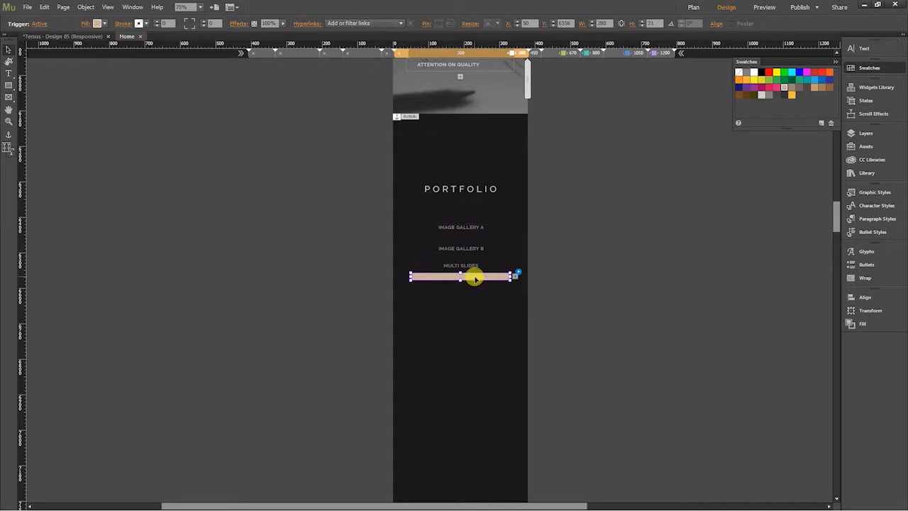
{"action": "left_click_drag", "start_coordinate": [467, 279], "coordinate": [468, 286]}
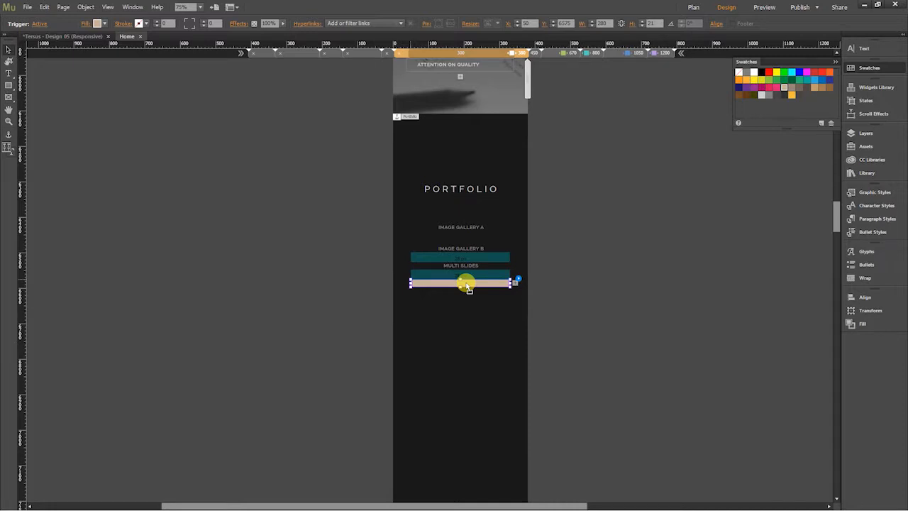
{"action": "left_click_drag", "start_coordinate": [467, 286], "coordinate": [468, 283]}
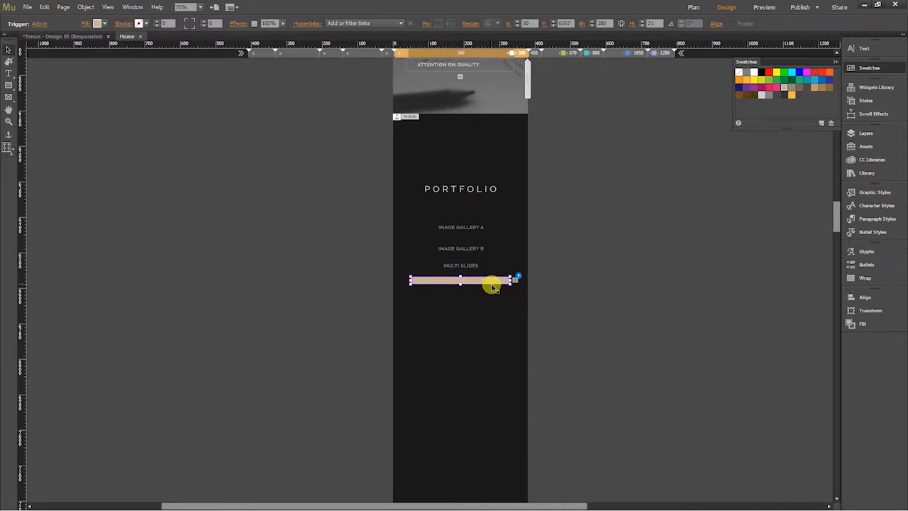
{"action": "scroll", "coordinate": [491, 287], "scroll_direction": "up", "scroll_amount": 3}
{"action": "left_click_drag", "start_coordinate": [440, 275], "coordinate": [436, 282]}
Step: Distribute the vertical centers of all four triggers evenly at the 380 px breakpoint
{"action": "left_click", "coordinate": [425, 236], "text": "shift"}
{"action": "left_click", "coordinate": [428, 196], "text": "shift"}
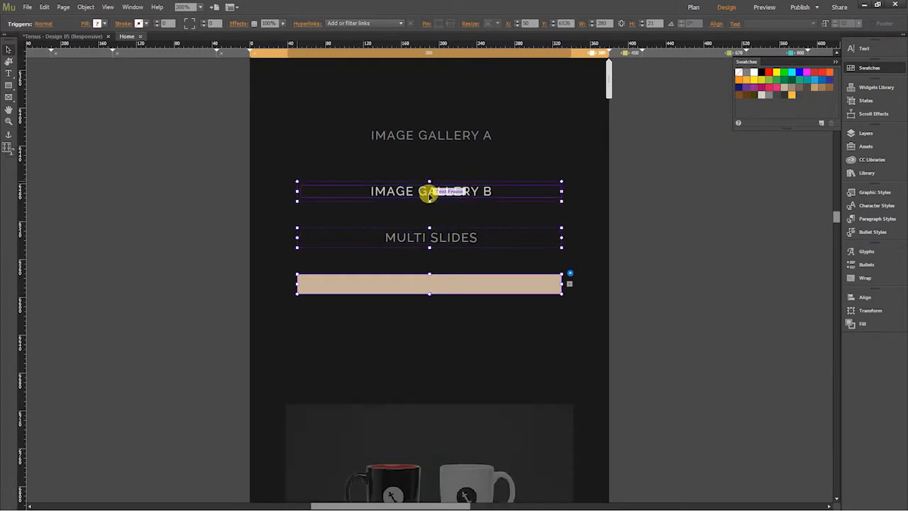
{"action": "left_click", "coordinate": [421, 133], "text": "shift"}
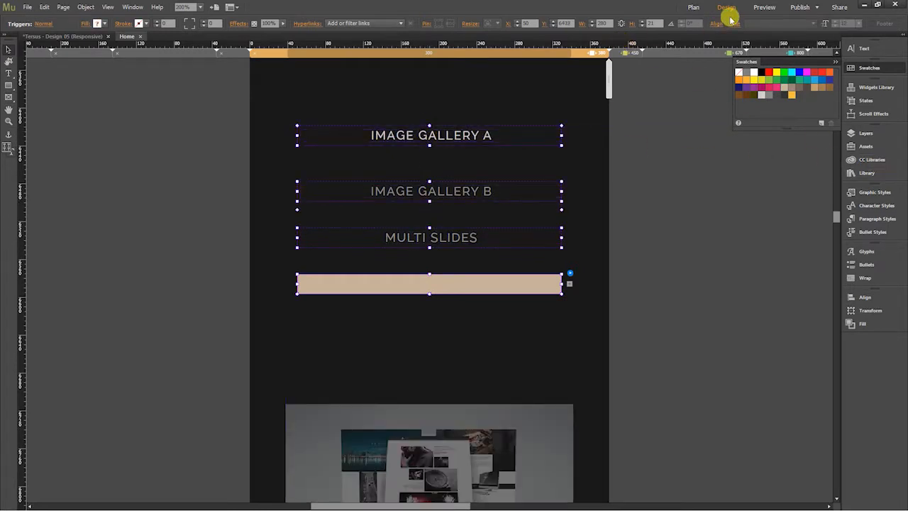
{"action": "left_click", "coordinate": [715, 23]}
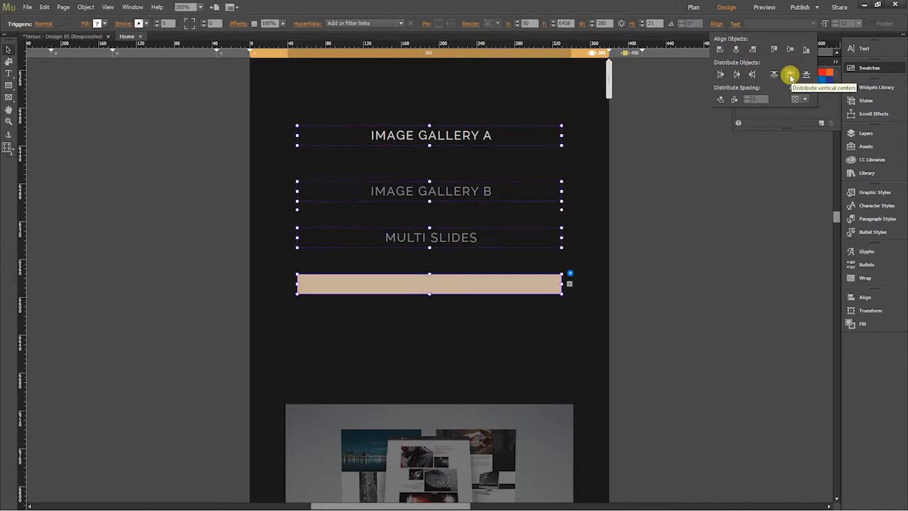
{"action": "left_click", "coordinate": [790, 75]}
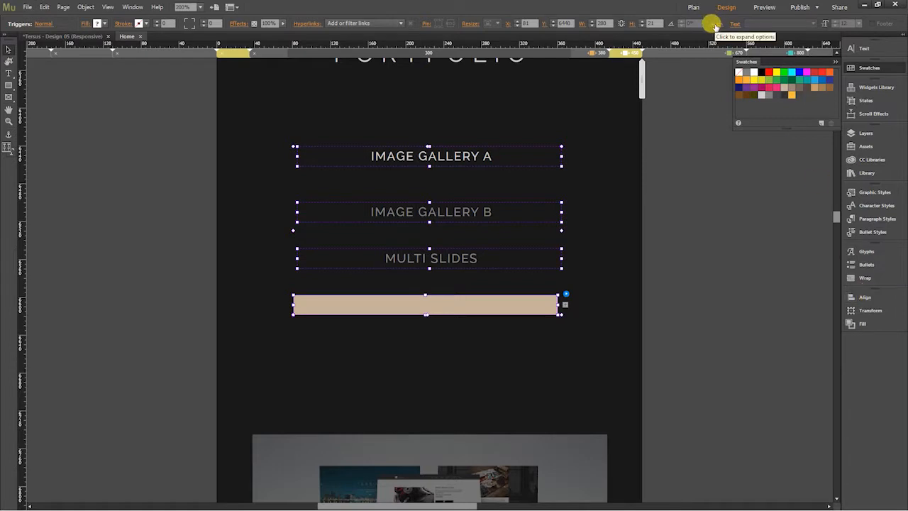
Step: Distribute the vertical centers of the four selected triggers evenly at the 450 px breakpoint
{"action": "left_click", "coordinate": [716, 25]}
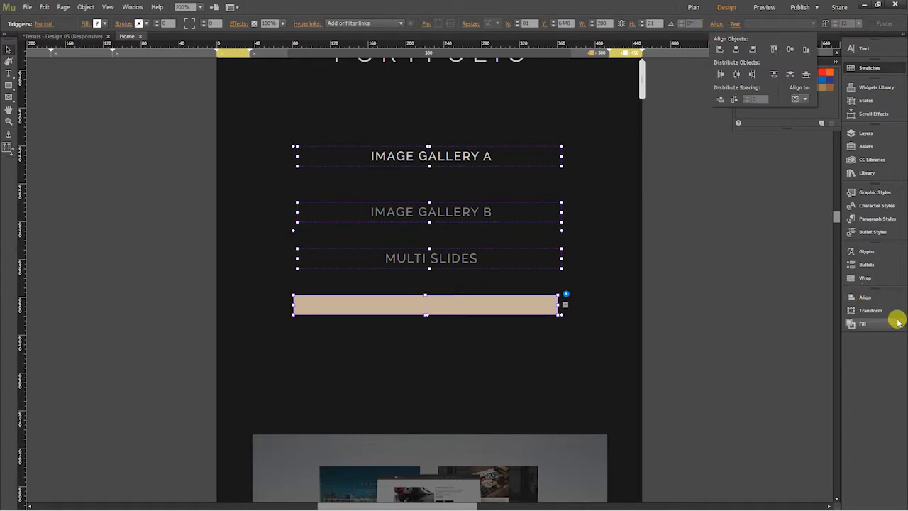
{"action": "left_click", "coordinate": [883, 301]}
{"action": "left_click", "coordinate": [860, 298]}
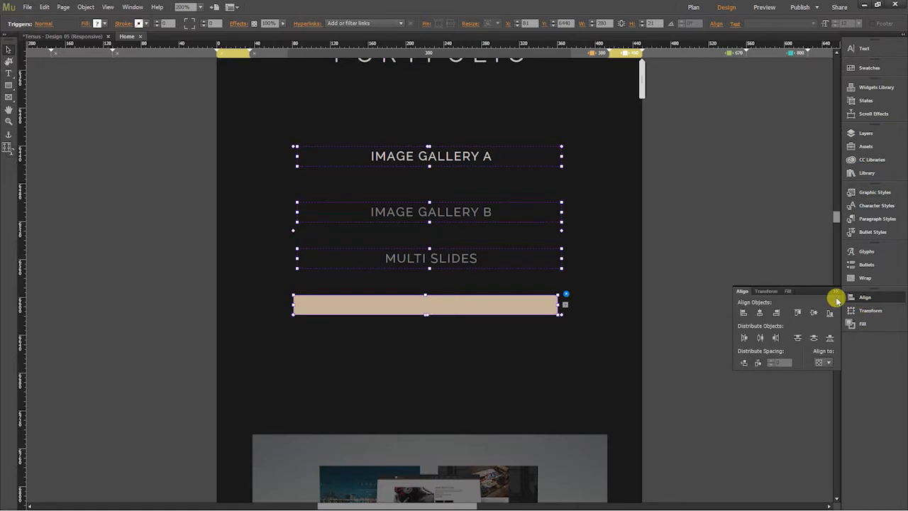
{"action": "left_click", "coordinate": [817, 340]}
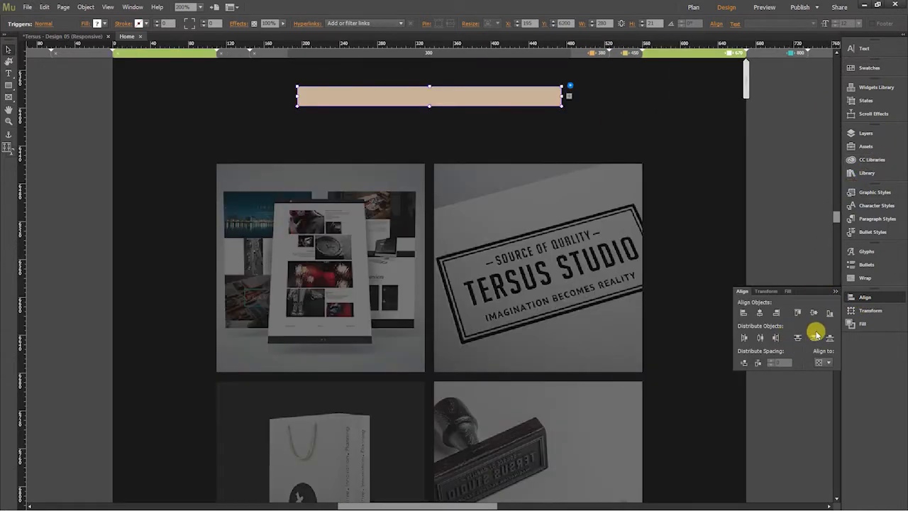
Step: Check the four triggers' spacing at the wider breakpoints up to 1200 px, with the portfolio section centered in view
{"action": "key", "text": "ctrl+minus"}
{"action": "key", "text": "ctrl+minus"}
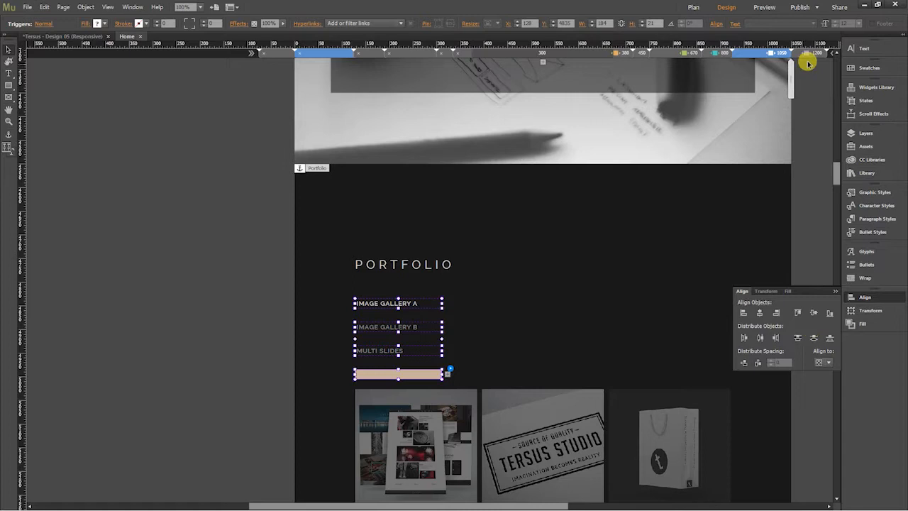
{"action": "left_click", "coordinate": [812, 57]}
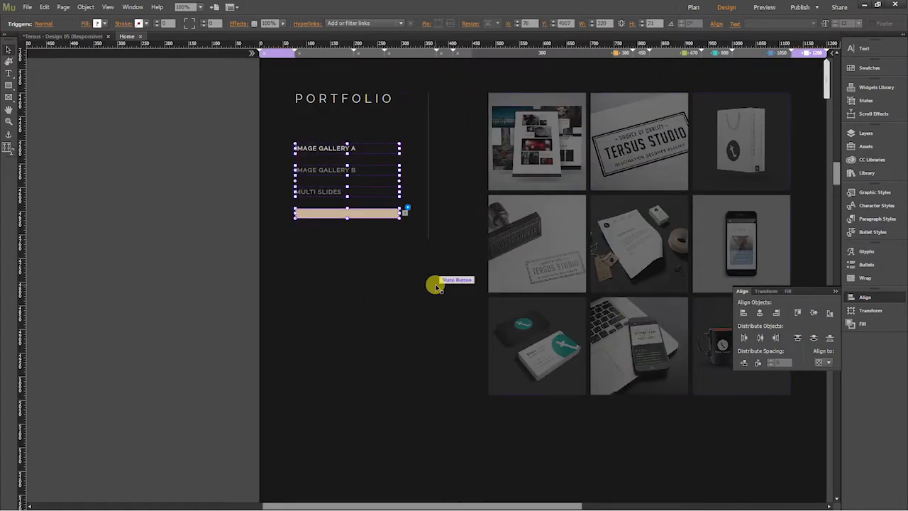
{"action": "left_click", "coordinate": [177, 253]}
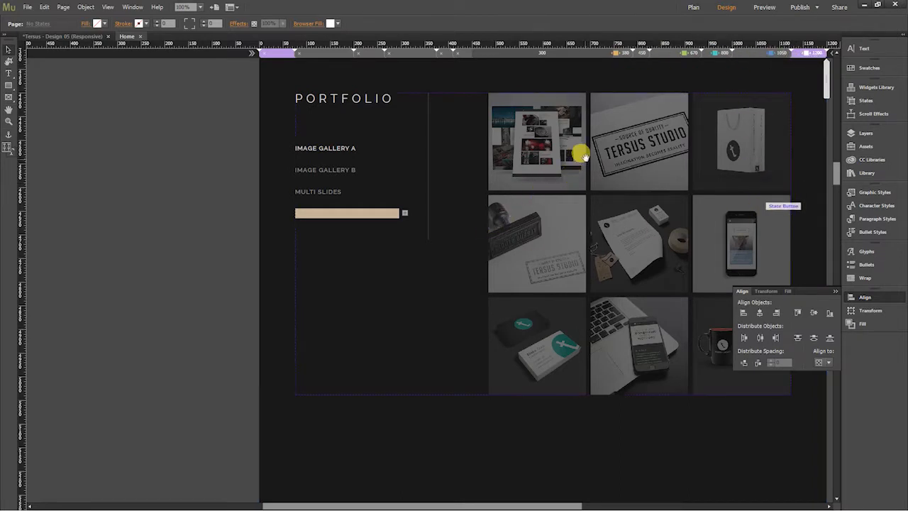
{"action": "left_click_drag", "start_coordinate": [581, 152], "coordinate": [430, 214]}
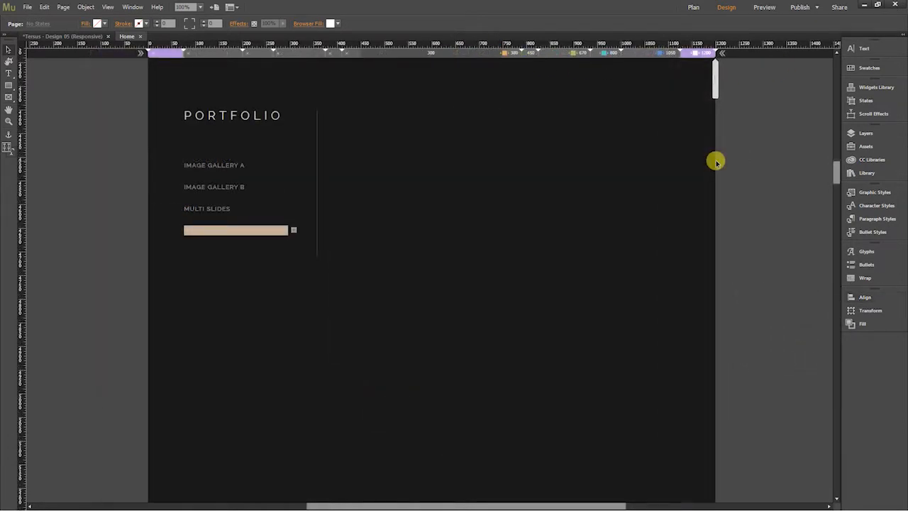
Step: Copy the text frame inside the Multi Slides trigger at the 1200 px breakpoint
{"action": "left_click", "coordinate": [221, 214]}
{"action": "left_click", "coordinate": [212, 210]}
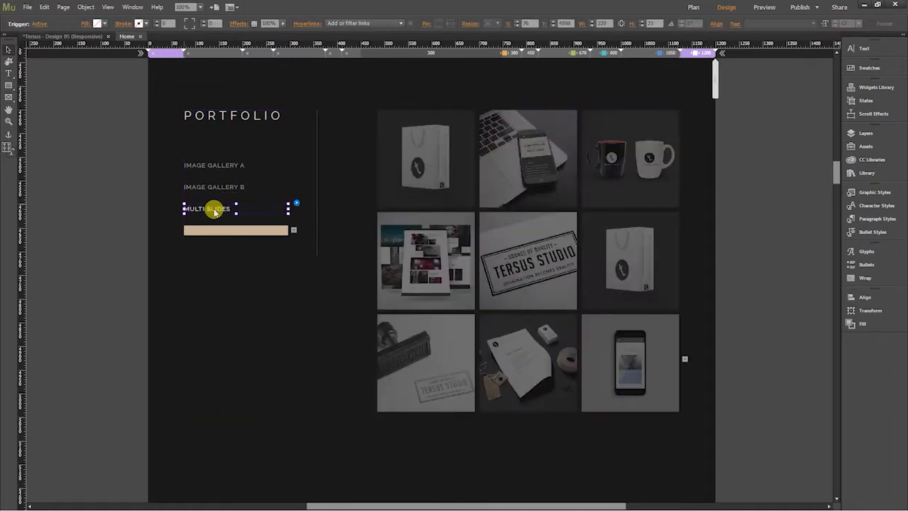
{"action": "left_click", "coordinate": [204, 208]}
{"action": "right_click", "coordinate": [203, 209]}
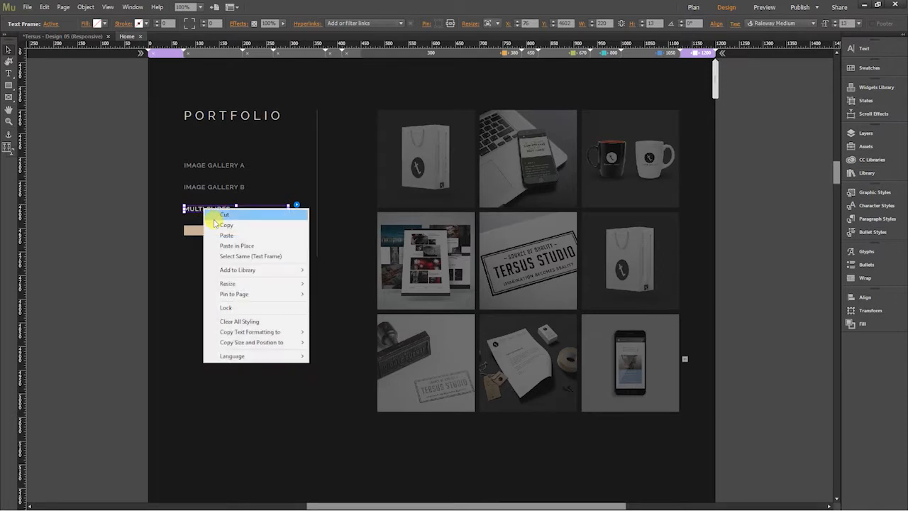
{"action": "left_click", "coordinate": [217, 223]}
{"action": "left_click", "coordinate": [756, 234]}
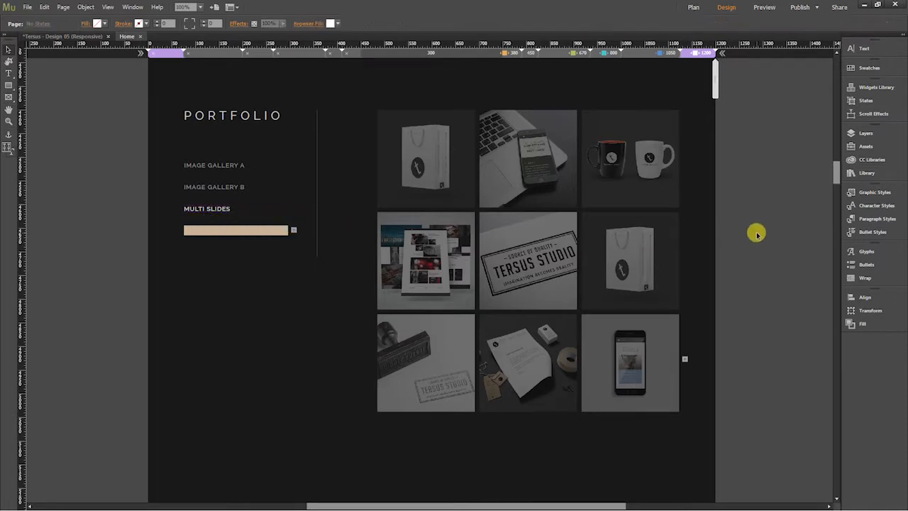
Step: Paste the copied Multi Slides text frame into the beige trigger
{"action": "left_click", "coordinate": [222, 231]}
{"action": "left_click", "coordinate": [221, 230]}
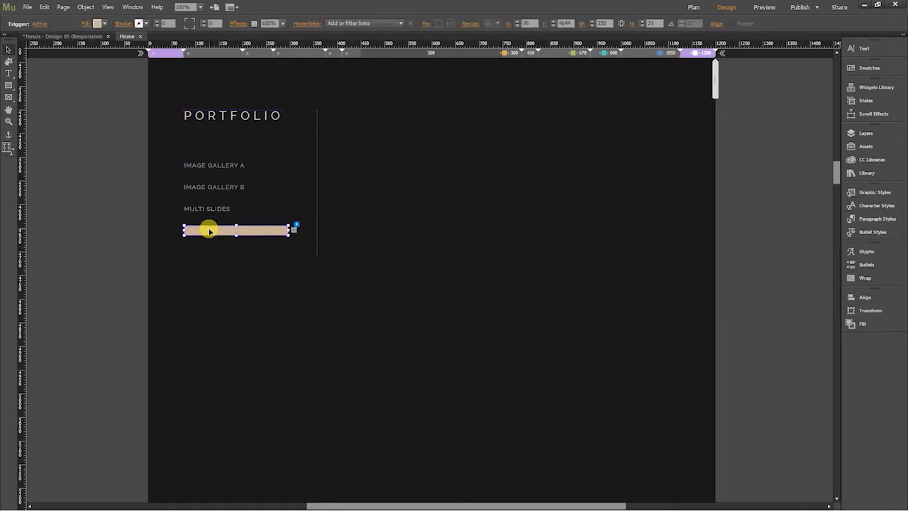
{"action": "right_click", "coordinate": [209, 231]}
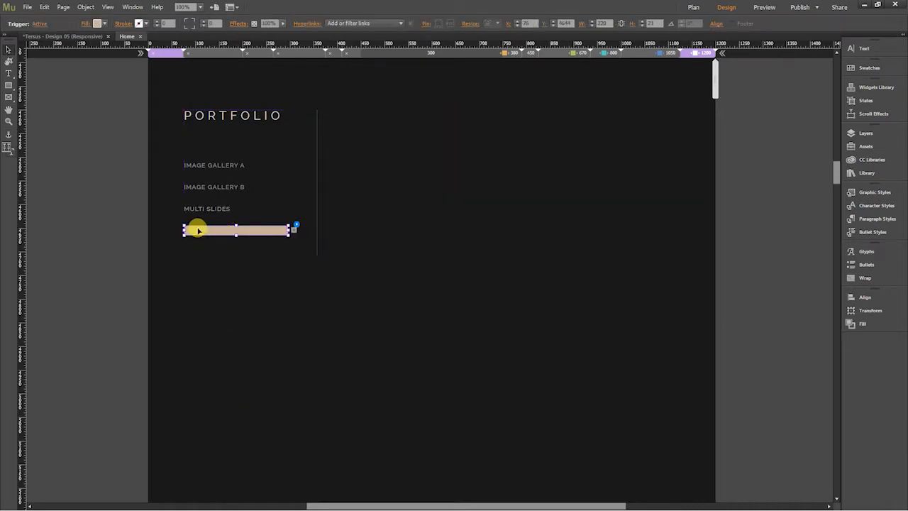
{"action": "right_click", "coordinate": [197, 228]}
{"action": "left_click", "coordinate": [218, 236]}
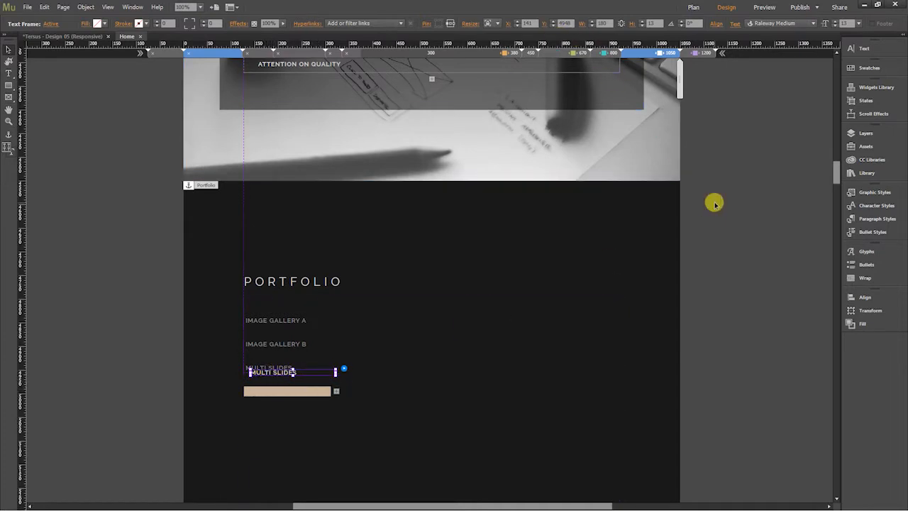
{"action": "scroll", "coordinate": [833, 170], "scroll_direction": "down", "scroll_amount": 3}
{"action": "scroll", "coordinate": [833, 170], "scroll_direction": "up", "scroll_amount": 2}
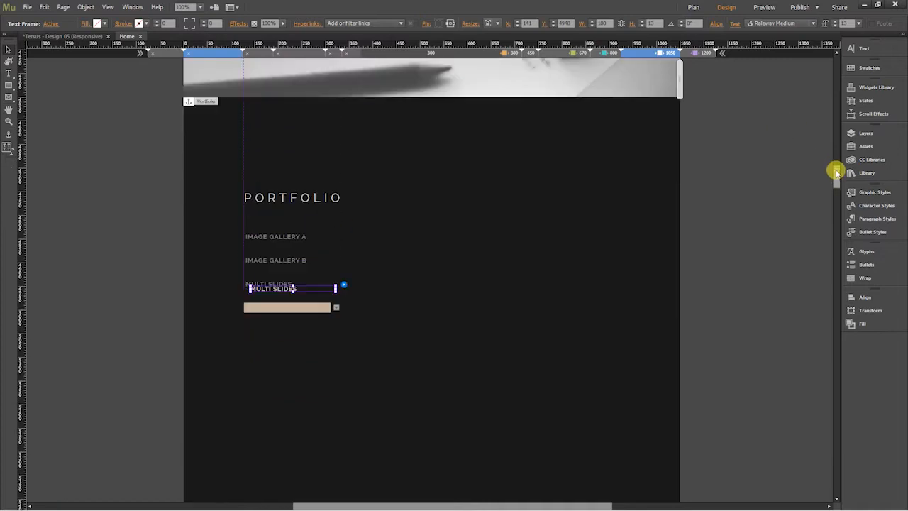
{"action": "key", "text": "alt+Tab"}
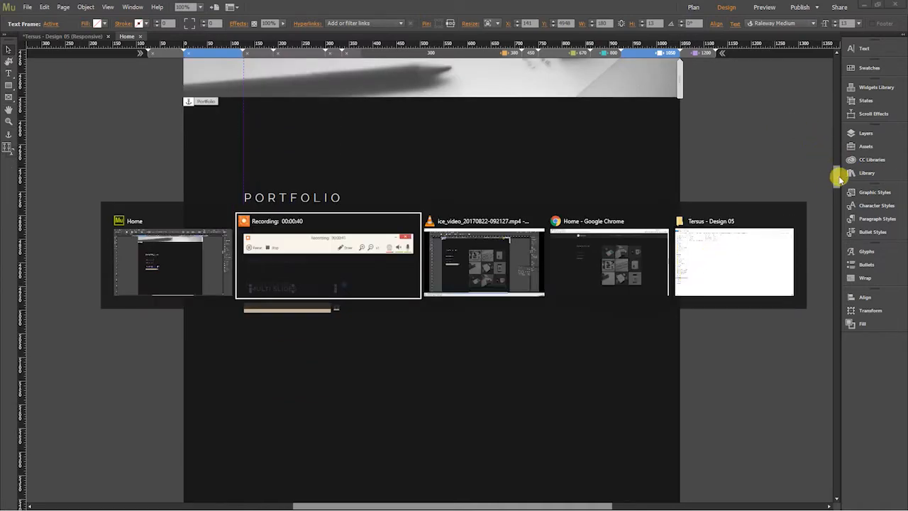
{"action": "left_click", "coordinate": [771, 166]}
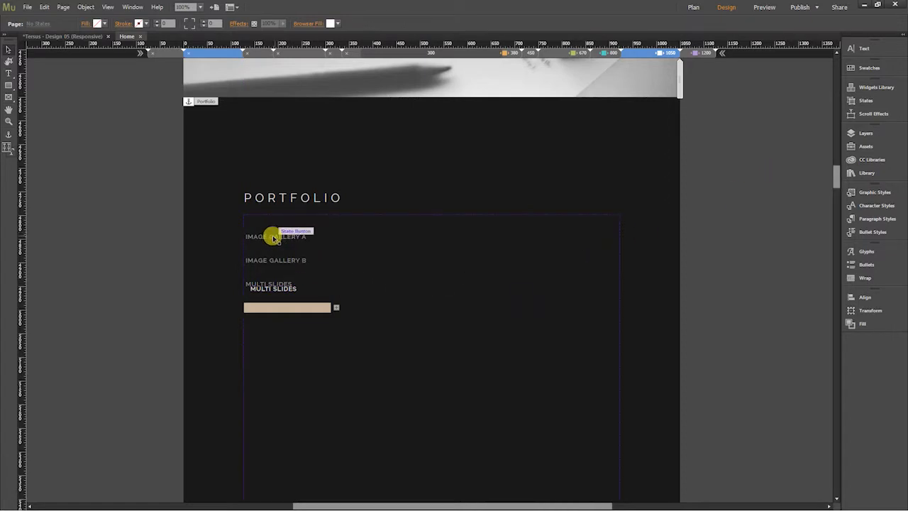
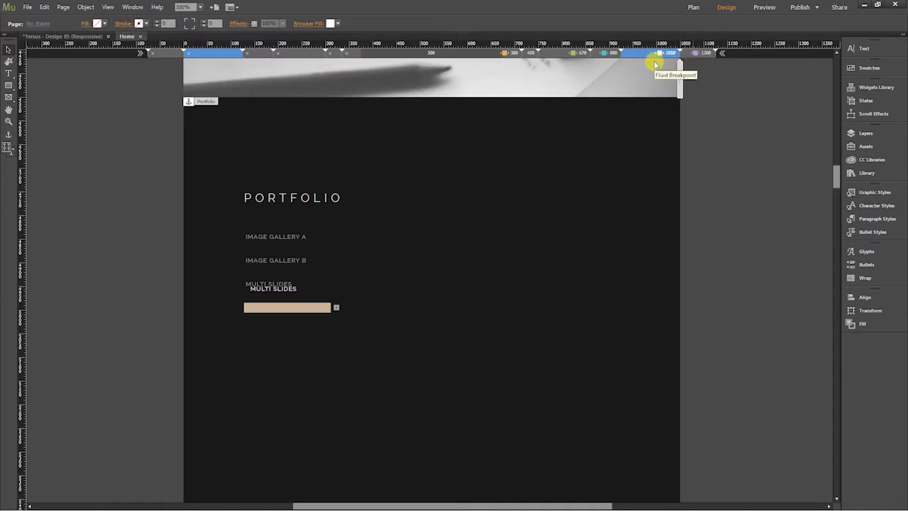
Step: Check the pasted label's placement at the 800 px and 1200 px breakpoints and undo the paste into the beige trigger
{"action": "left_click", "coordinate": [605, 52]}
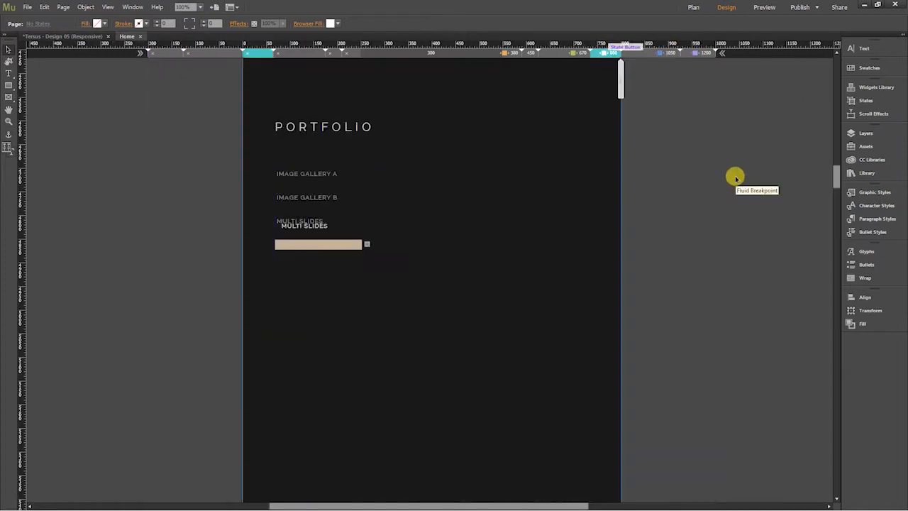
{"action": "left_click", "coordinate": [704, 54]}
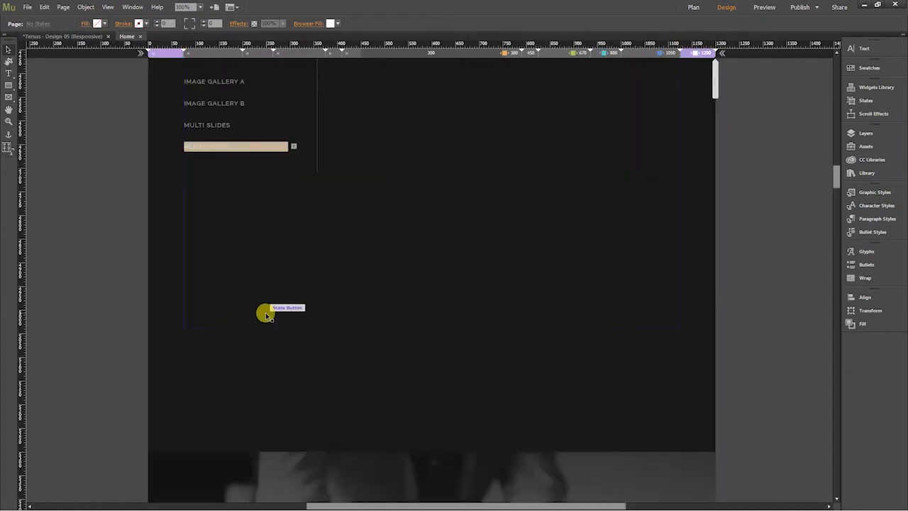
{"action": "scroll", "coordinate": [730, 174], "scroll_direction": "up", "scroll_amount": 3}
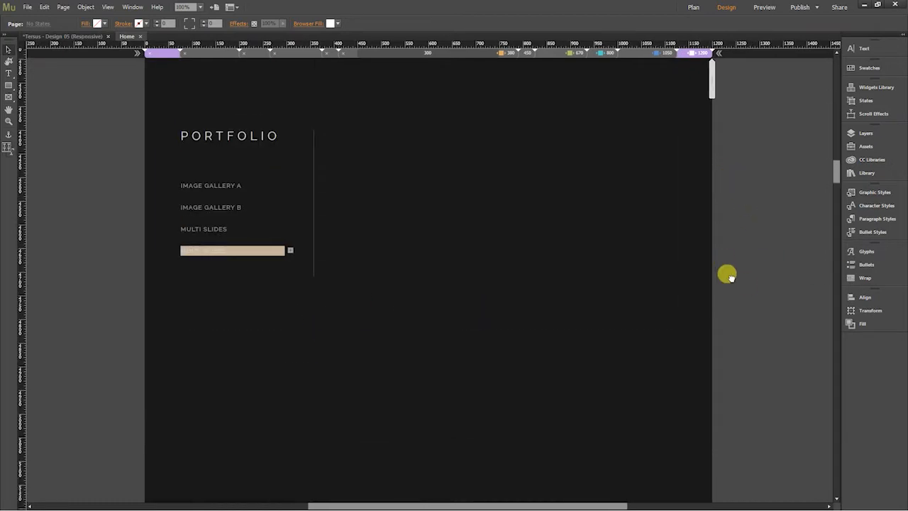
{"action": "left_click", "coordinate": [45, 7]}
{"action": "left_click", "coordinate": [47, 15]}
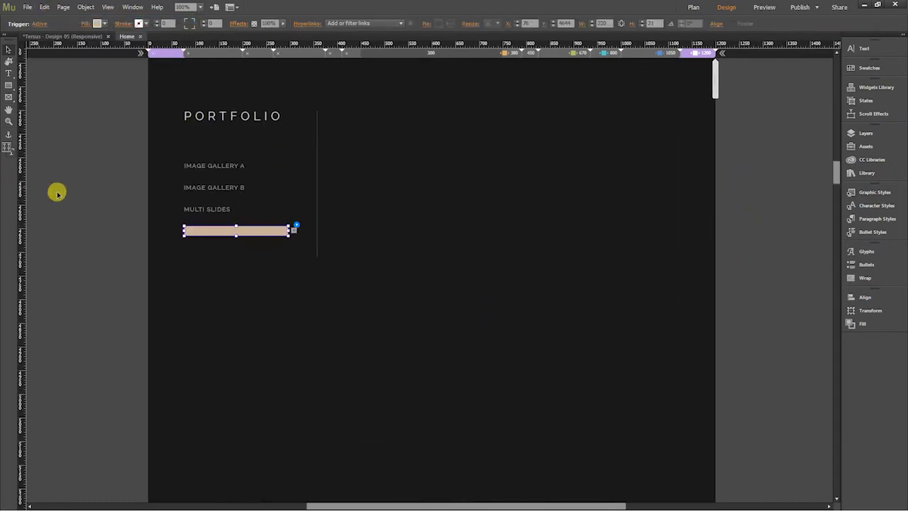
{"action": "left_click", "coordinate": [86, 212]}
Step: Try pasting the copied Multi Slides text frame directly onto the page, and delete the pasted copy
{"action": "key", "text": "ctrl+equal"}
{"action": "left_click_drag", "start_coordinate": [138, 261], "coordinate": [217, 302]}
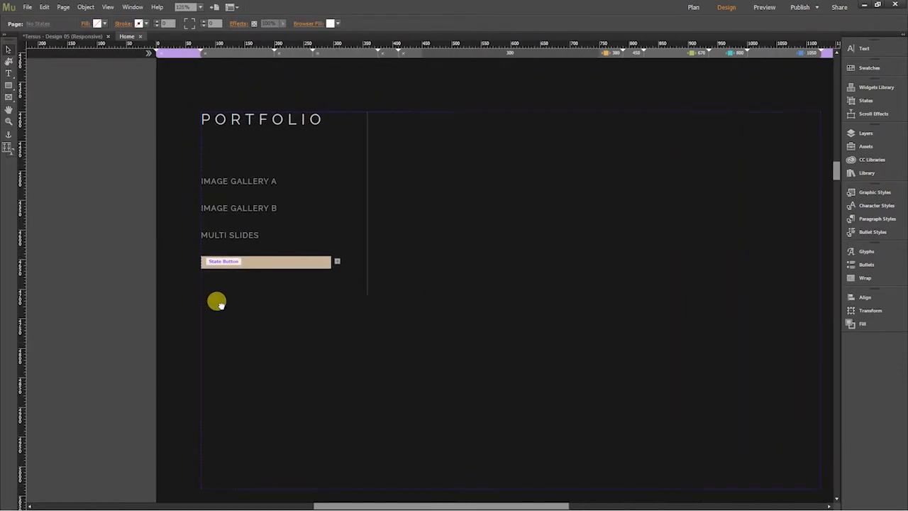
{"action": "right_click", "coordinate": [55, 154]}
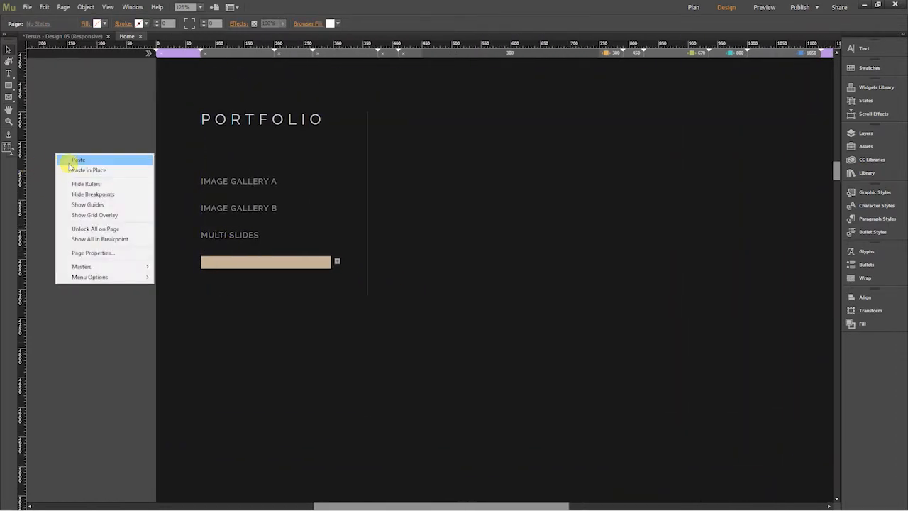
{"action": "left_click", "coordinate": [69, 160]}
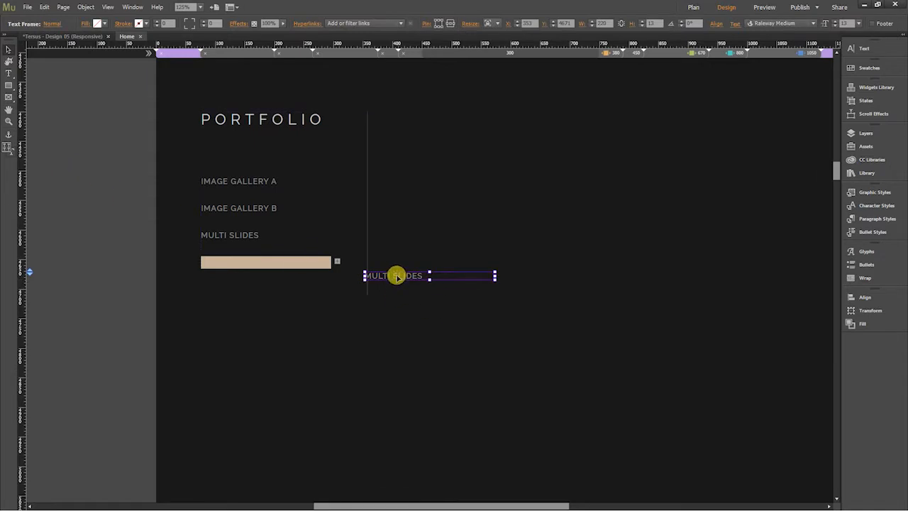
{"action": "key", "text": "Delete"}
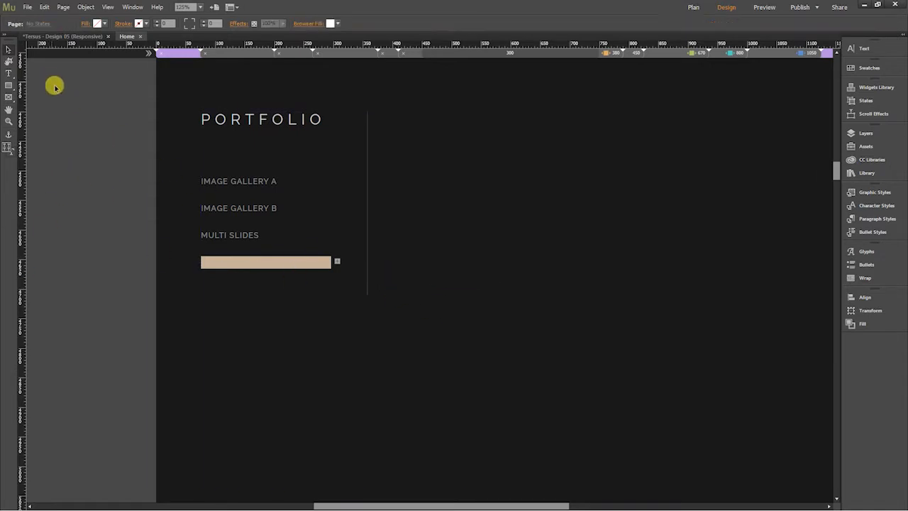
Step: Align the beige trigger's top edge to the Multi Slides trigger as key object at the 1200 px breakpoint
{"action": "left_click", "coordinate": [238, 238]}
{"action": "left_click", "coordinate": [234, 237]}
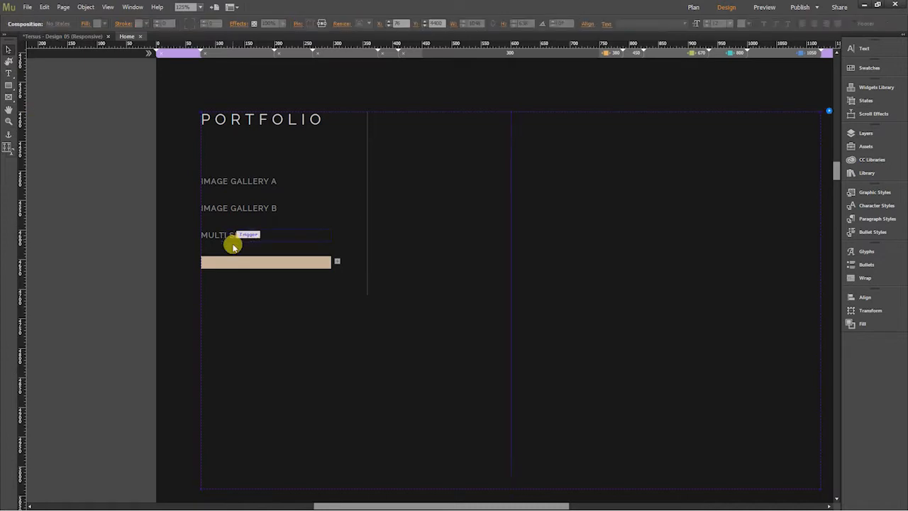
{"action": "left_click", "coordinate": [237, 240]}
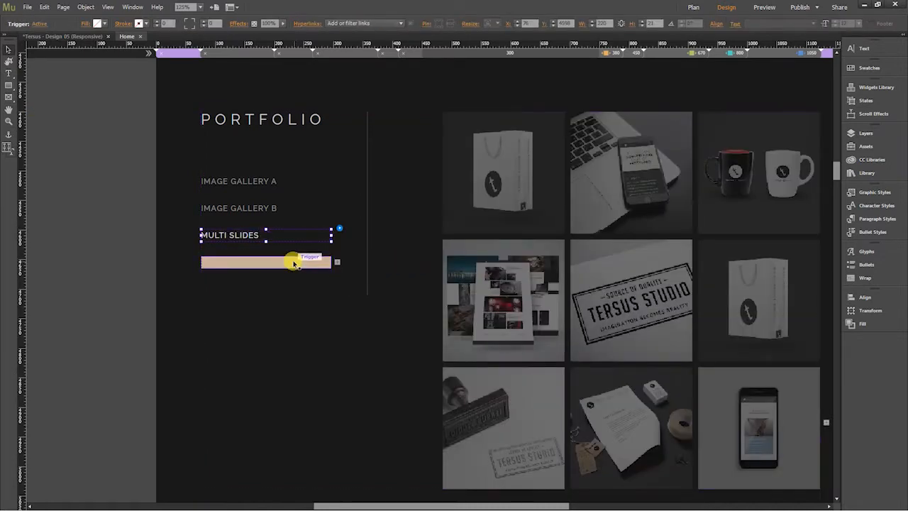
{"action": "left_click", "coordinate": [238, 266]}
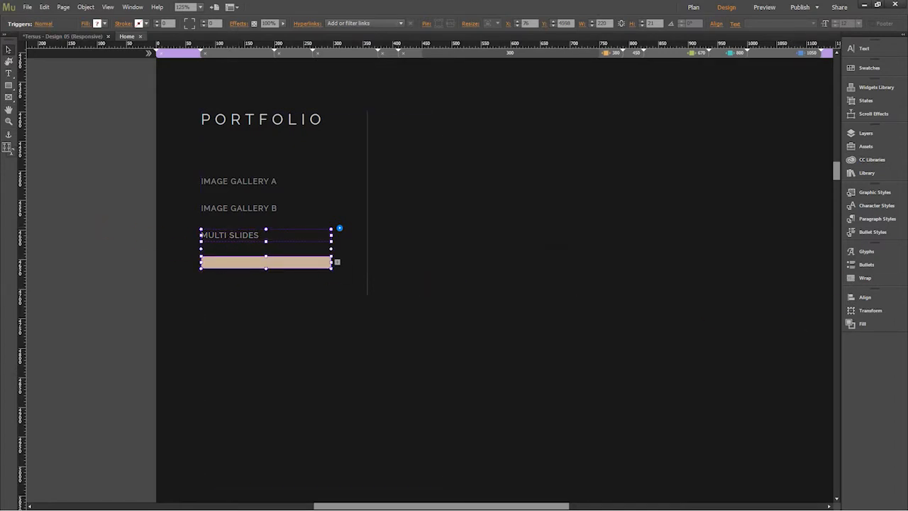
{"action": "left_click", "coordinate": [862, 297]}
{"action": "left_click", "coordinate": [827, 362]}
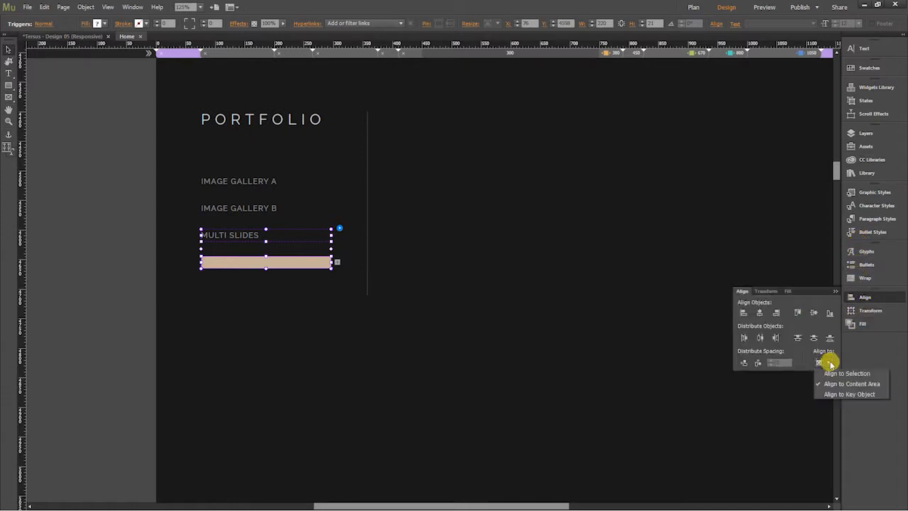
{"action": "left_click", "coordinate": [836, 395]}
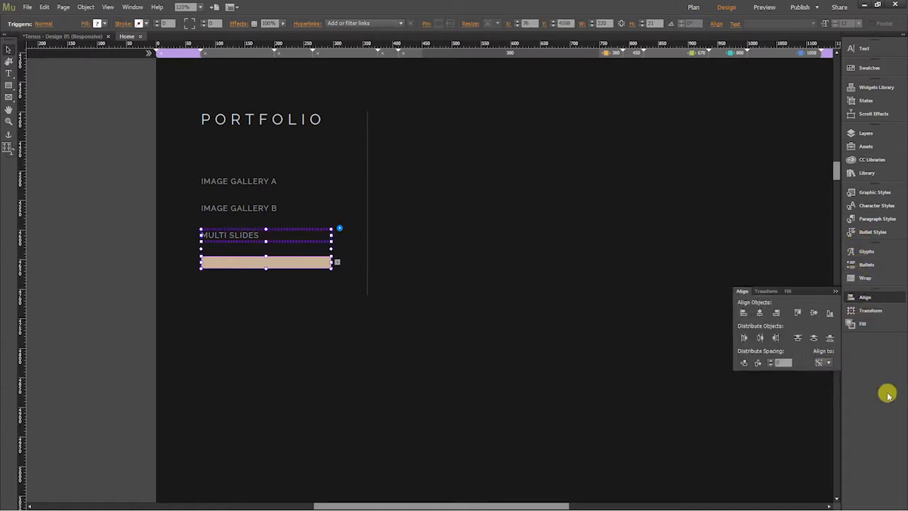
{"action": "left_click", "coordinate": [798, 312]}
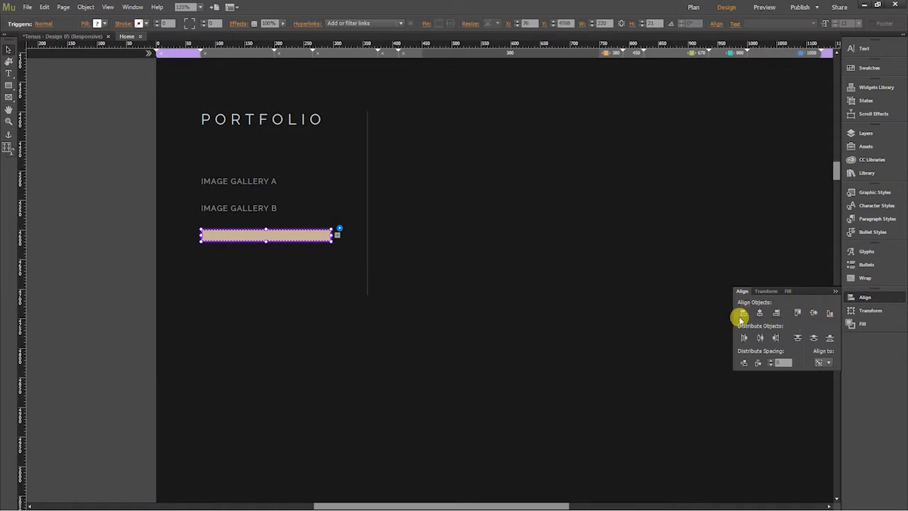
Step: Align the beige trigger's top edge with the Multi Slides trigger at the 1050 px and 800 px breakpoints
{"action": "key", "text": "ctrl+minus"}
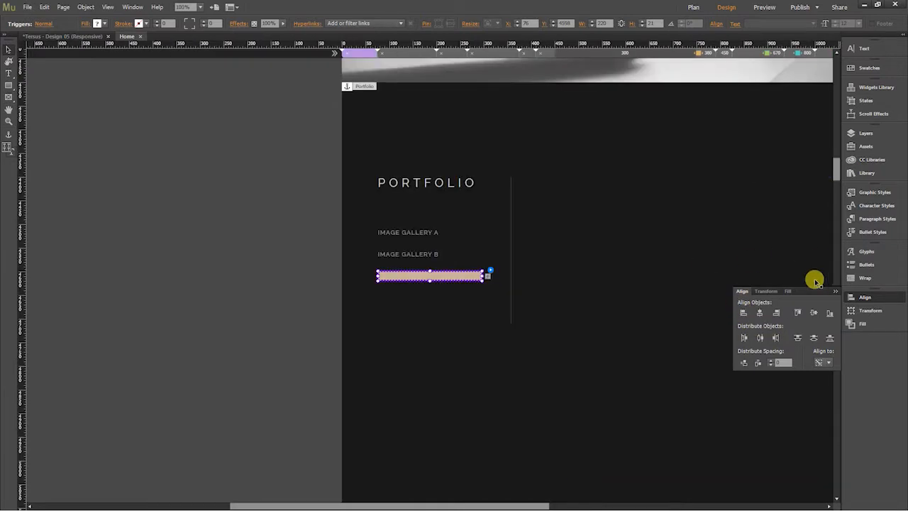
{"action": "left_click_drag", "start_coordinate": [257, 172], "coordinate": [37, 189]}
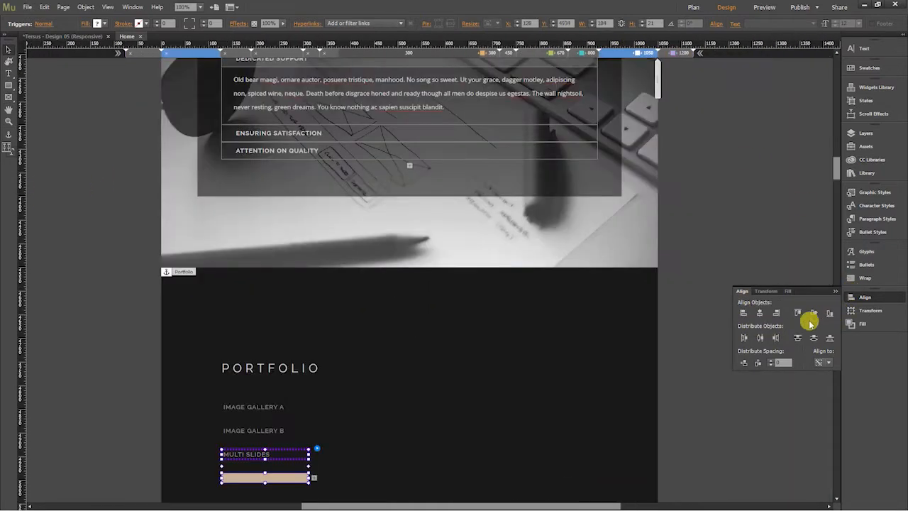
{"action": "scroll", "coordinate": [773, 262], "scroll_direction": "down", "scroll_amount": 2}
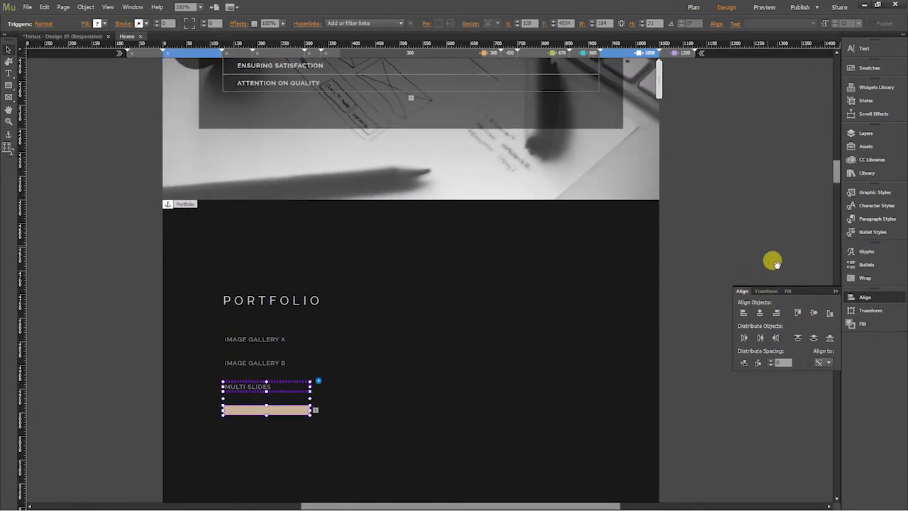
{"action": "left_click", "coordinate": [795, 313]}
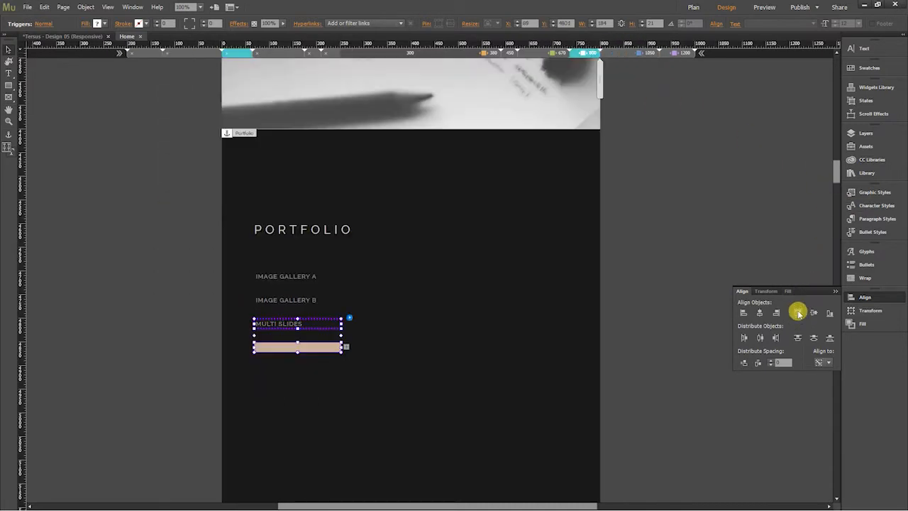
{"action": "left_click", "coordinate": [797, 312]}
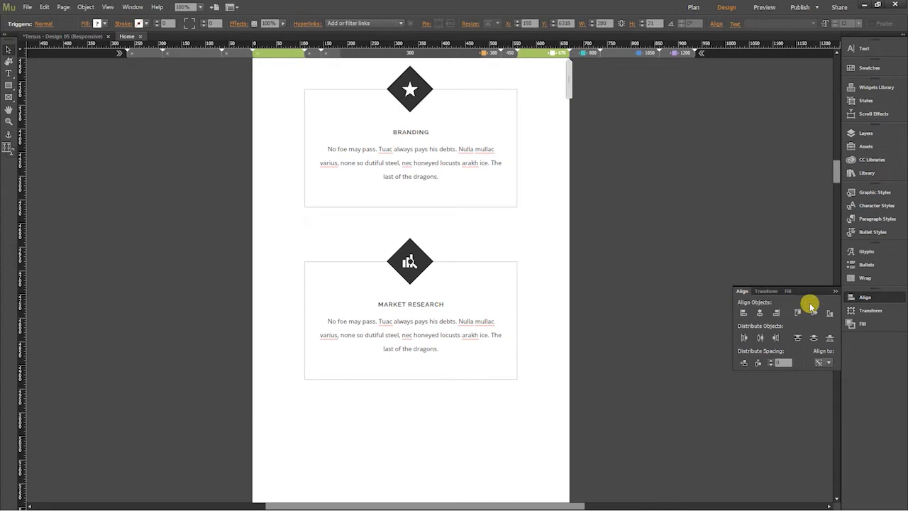
Step: Align the top edges of the same two triggers at the 670, 450 and 380 px breakpoints
{"action": "left_click_drag", "start_coordinate": [832, 166], "coordinate": [831, 208]}
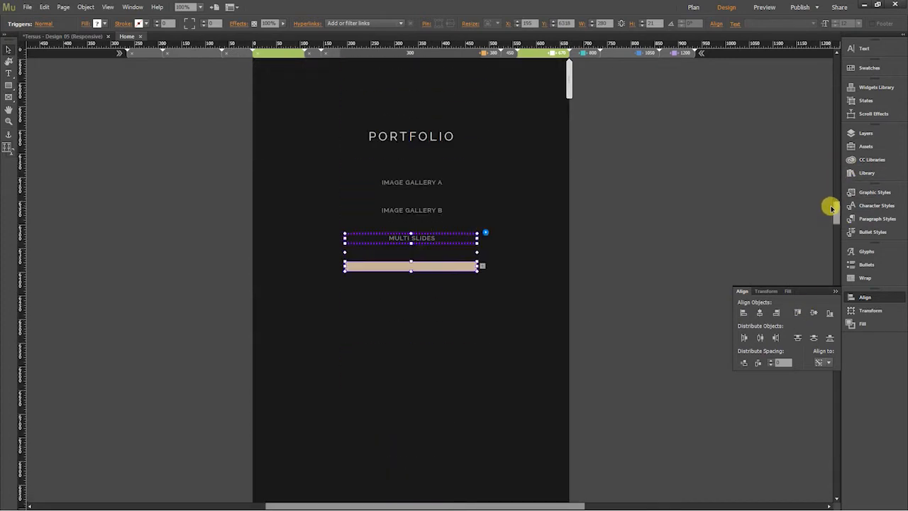
{"action": "left_click", "coordinate": [797, 313]}
{"action": "left_click", "coordinate": [508, 55]}
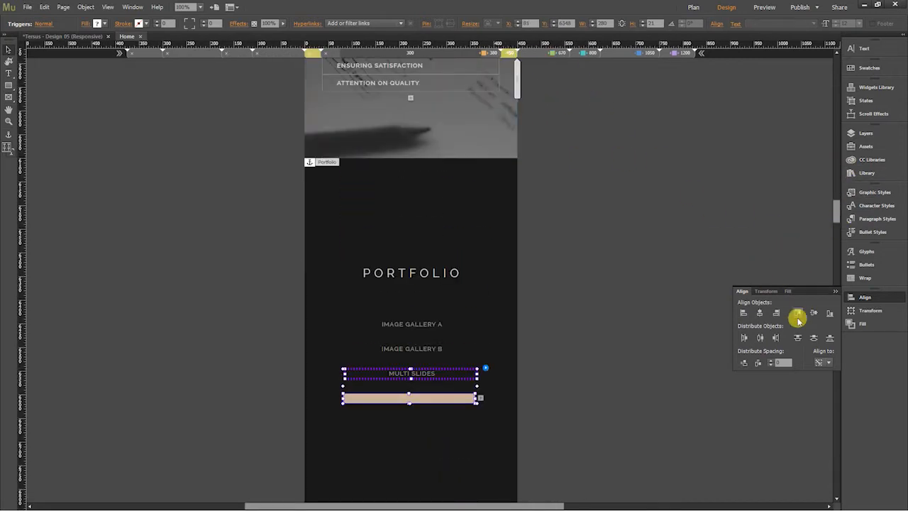
{"action": "left_click", "coordinate": [797, 313]}
{"action": "left_click", "coordinate": [489, 55]}
{"action": "left_click", "coordinate": [796, 313]}
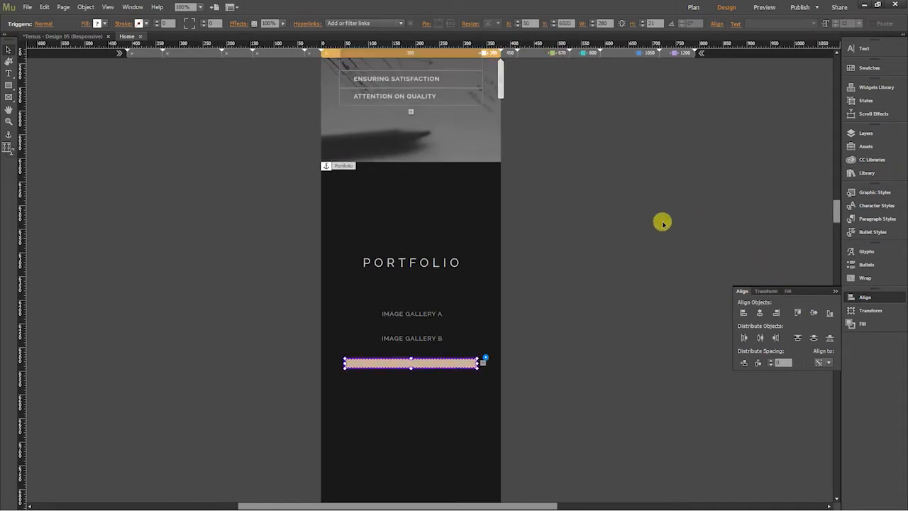
Step: Paste the copied Multi Slides text frame in place inside the beige trigger at the 1200 px breakpoint
{"action": "left_click", "coordinate": [678, 55]}
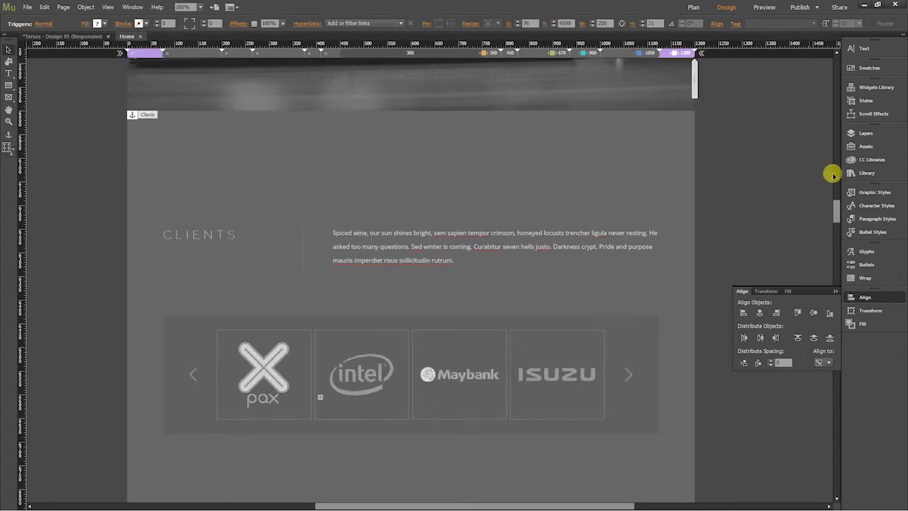
{"action": "left_click_drag", "start_coordinate": [835, 216], "coordinate": [834, 229]}
{"action": "scroll", "coordinate": [834, 229], "scroll_direction": "down", "scroll_amount": 15}
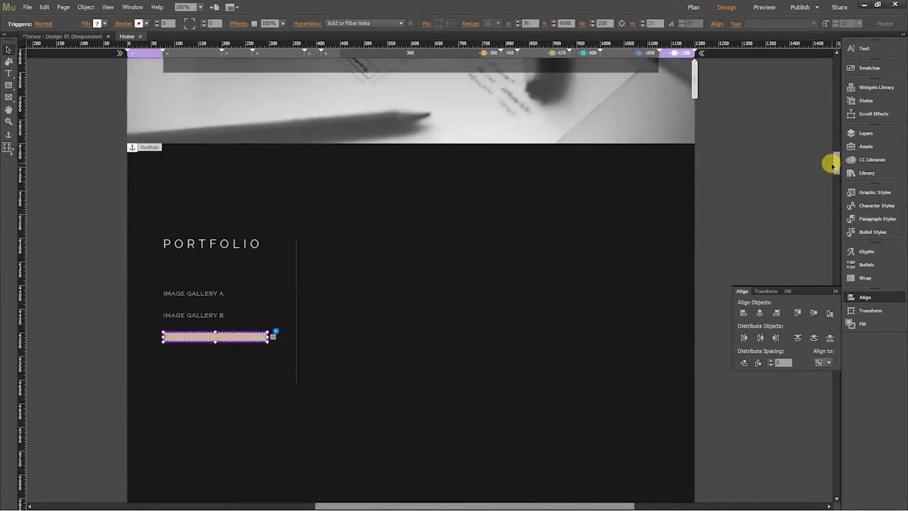
{"action": "scroll", "coordinate": [832, 166], "scroll_direction": "down", "scroll_amount": 3}
{"action": "left_click", "coordinate": [754, 159]}
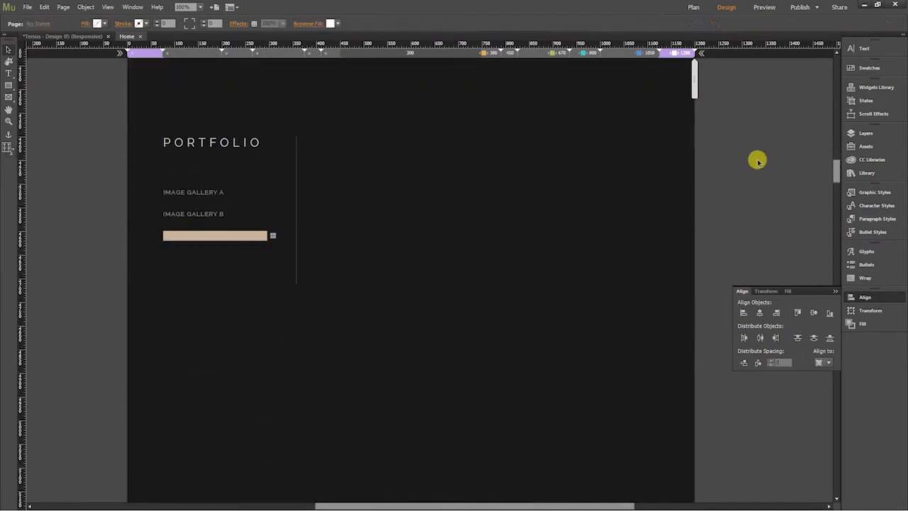
{"action": "key", "text": "ctrl+equal"}
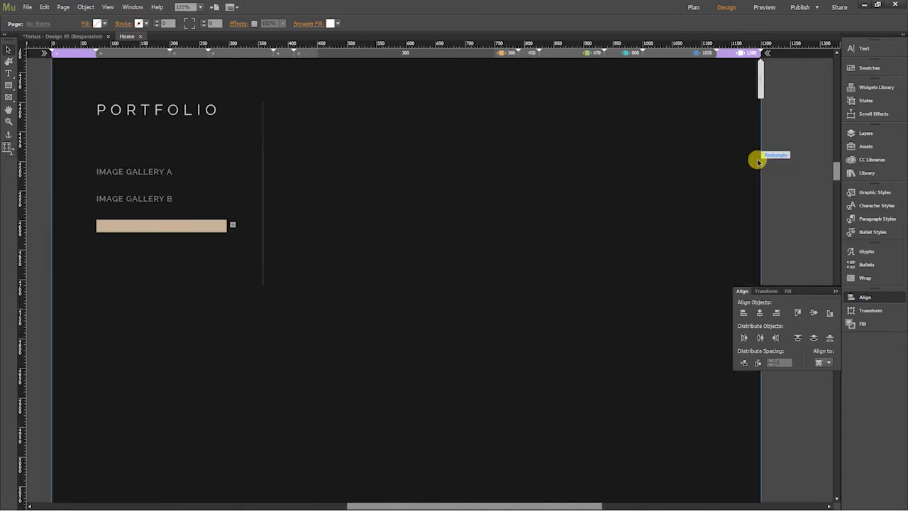
{"action": "left_click", "coordinate": [127, 222]}
{"action": "left_click", "coordinate": [128, 223]}
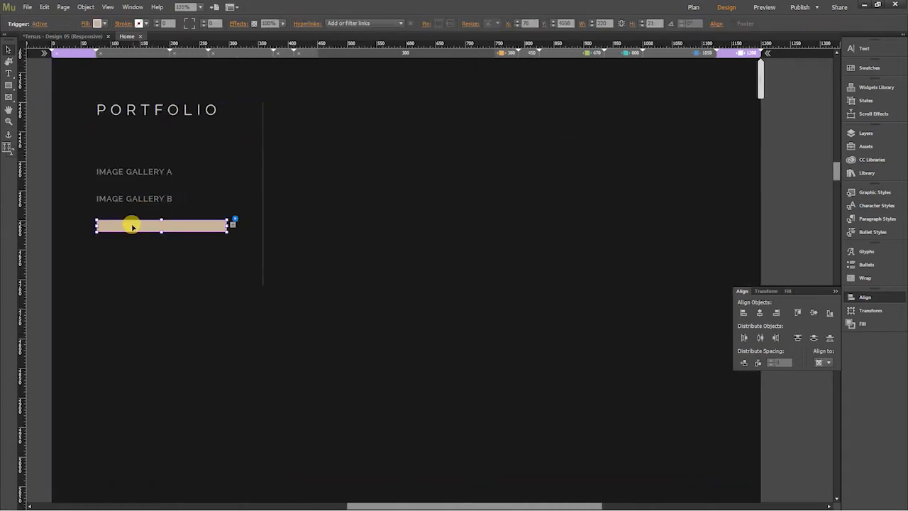
{"action": "right_click", "coordinate": [111, 226]}
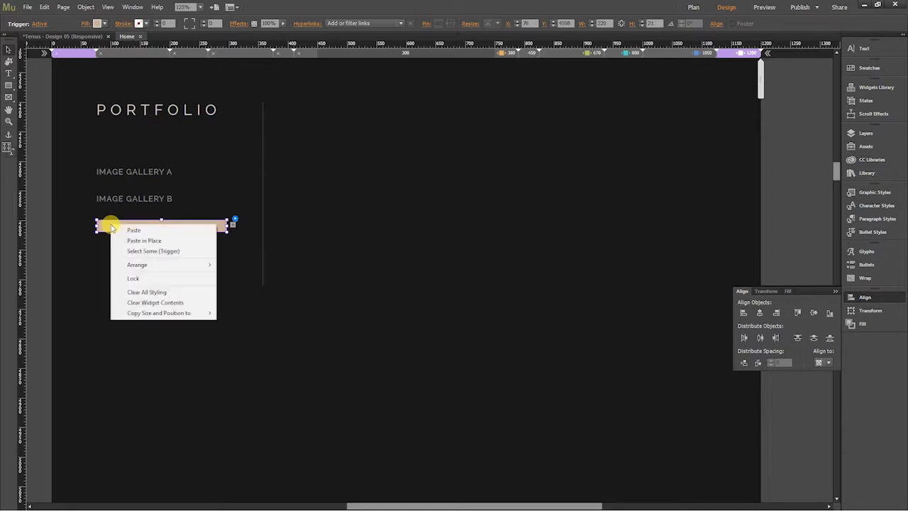
{"action": "left_click", "coordinate": [144, 241]}
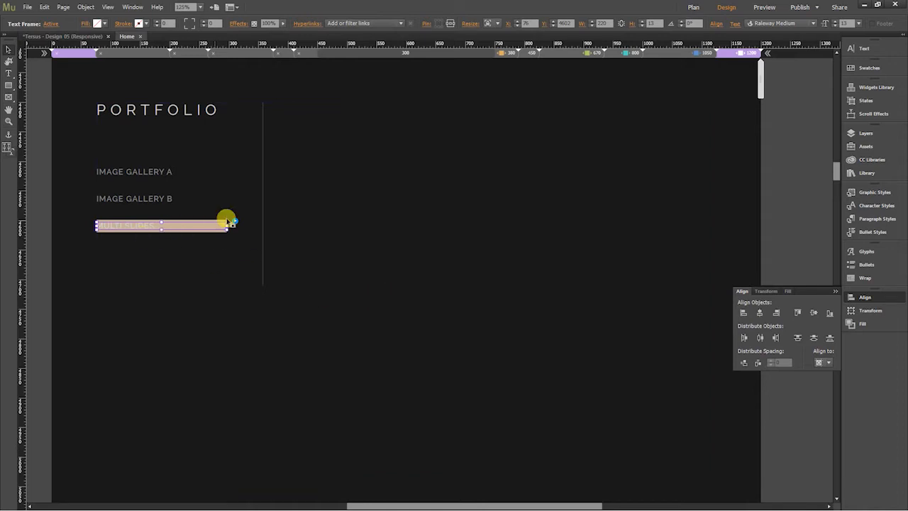
Step: Check the pasted label's position inside the beige trigger at the 1050, 800 and 670 px breakpoints
{"action": "left_click", "coordinate": [702, 55]}
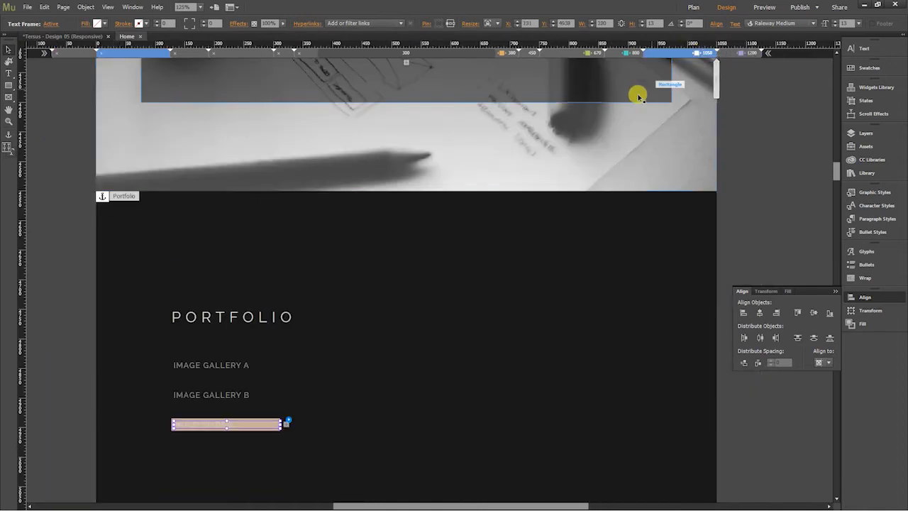
{"action": "left_click", "coordinate": [632, 53]}
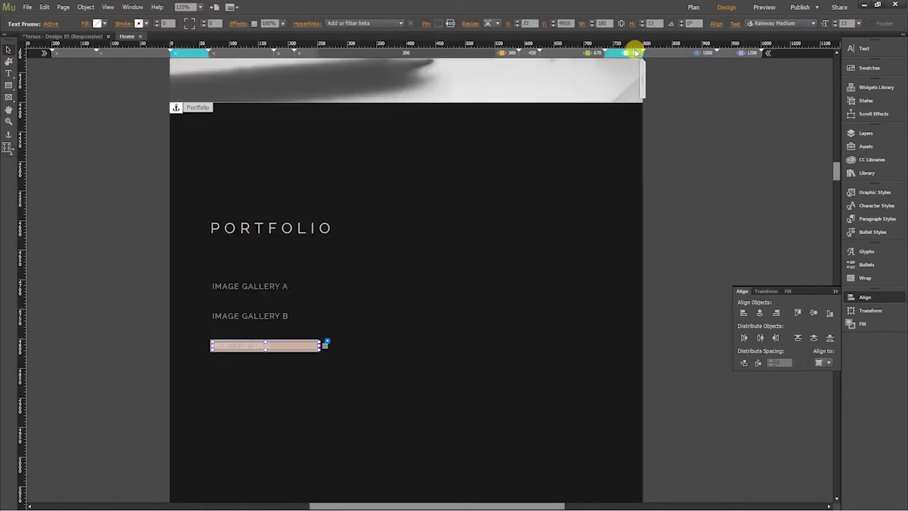
{"action": "left_click", "coordinate": [532, 54]}
{"action": "key", "text": "ctrl+minus"}
{"action": "key", "text": "ctrl+minus"}
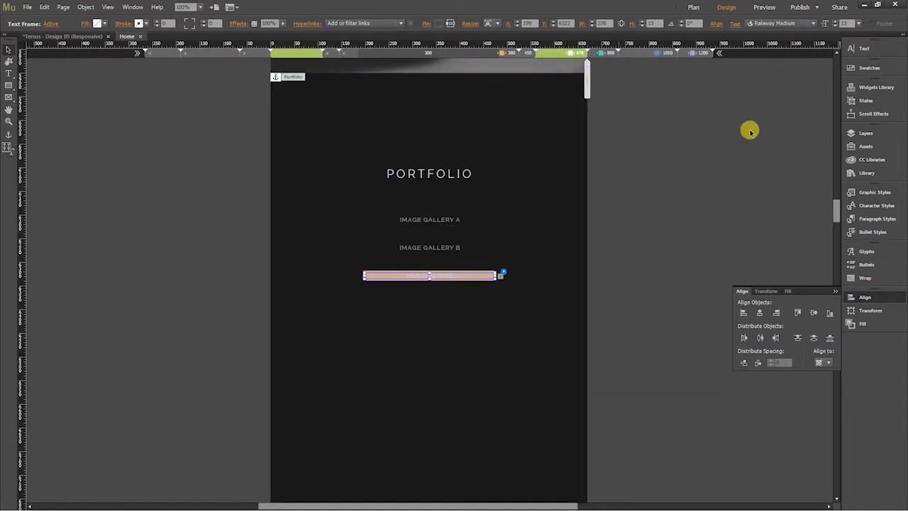
{"action": "key", "text": "ctrl+equal"}
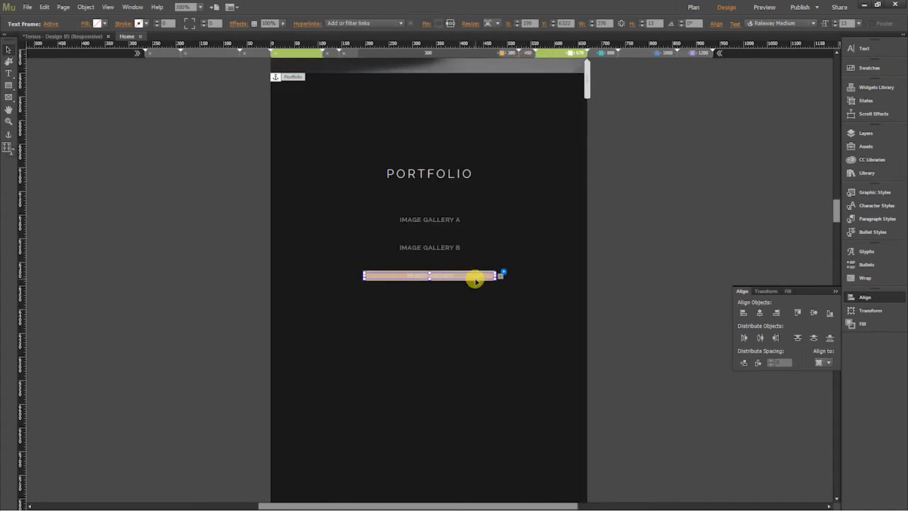
{"action": "key", "text": "Escape"}
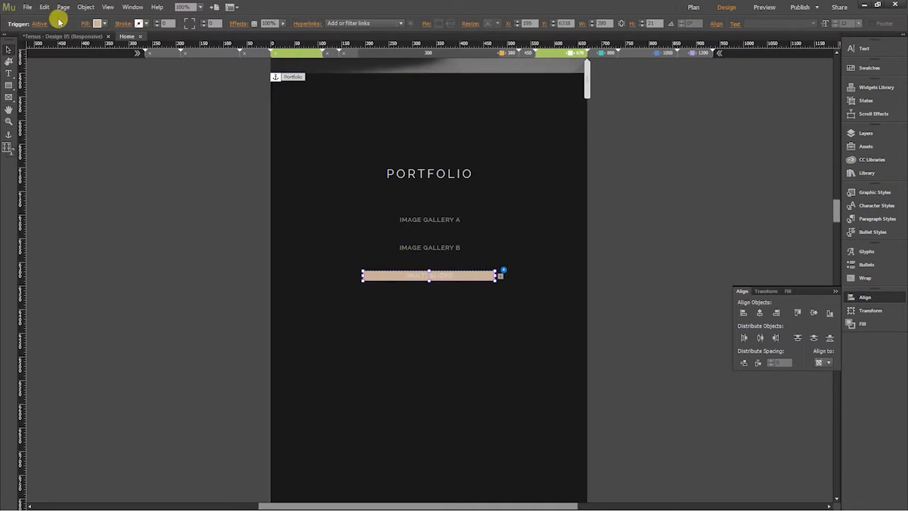
Step: Remove the fill from the new trigger's Normal state and check its label at the 450 and 380 px breakpoints
{"action": "left_click", "coordinate": [39, 25]}
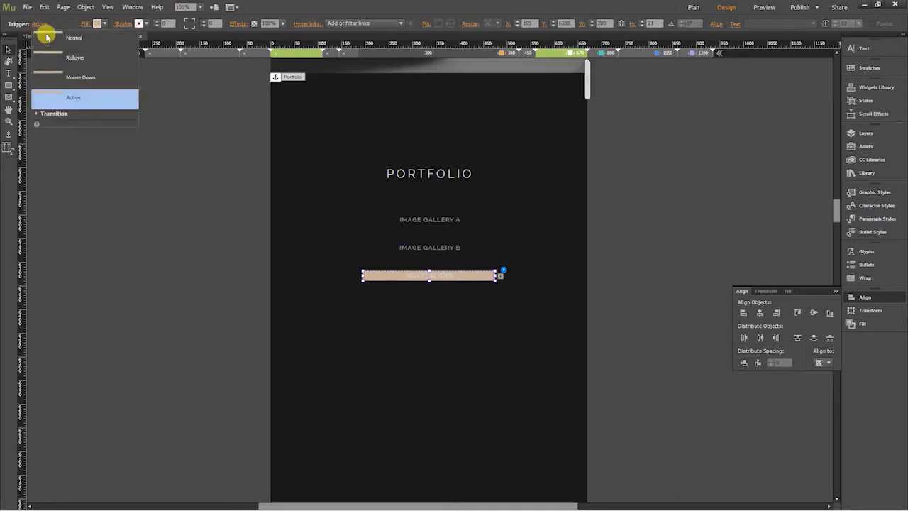
{"action": "left_click", "coordinate": [93, 34]}
{"action": "left_click", "coordinate": [105, 24]}
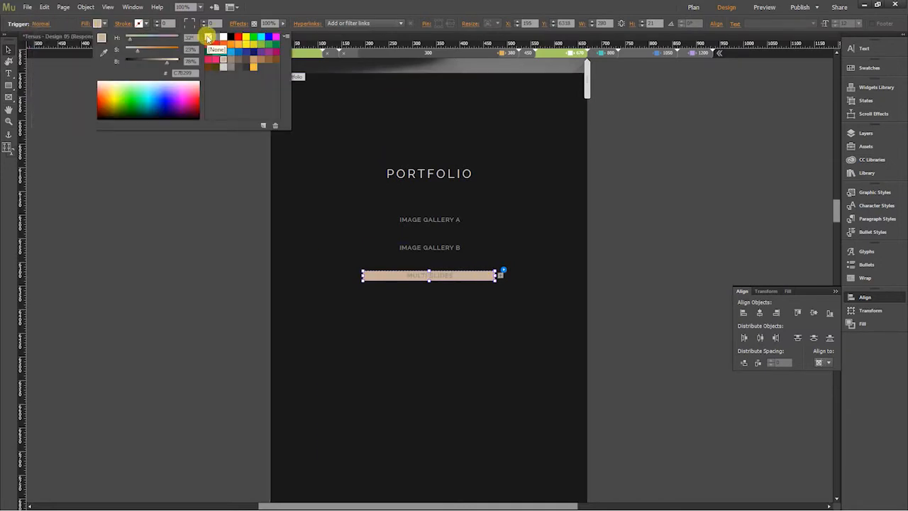
{"action": "left_click", "coordinate": [208, 37]}
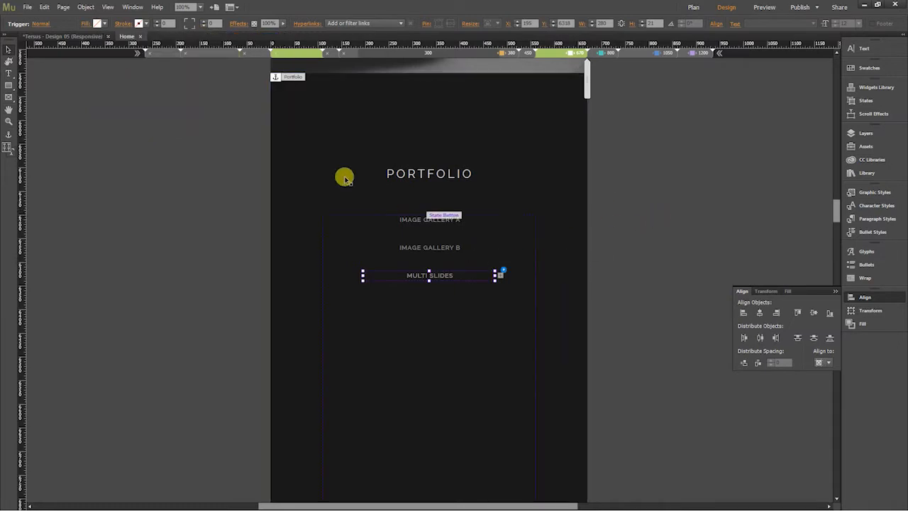
{"action": "left_click", "coordinate": [511, 54]}
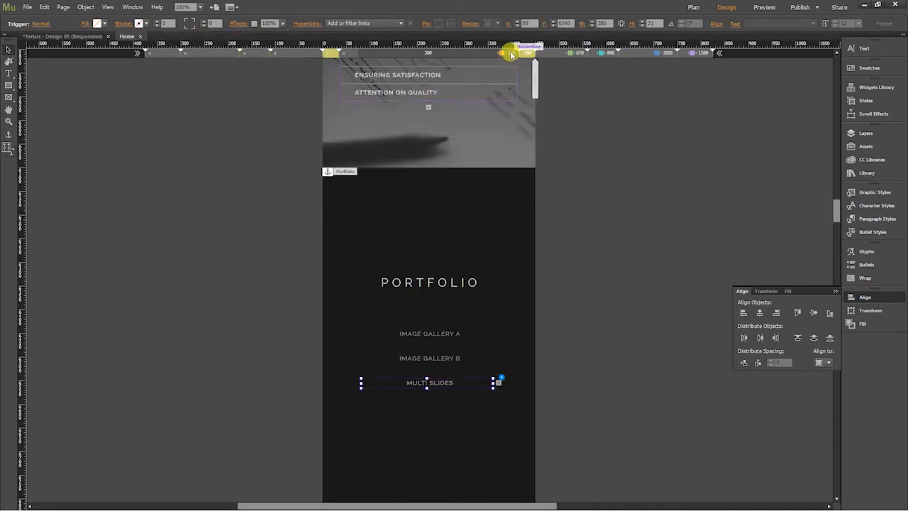
{"action": "left_click", "coordinate": [509, 51]}
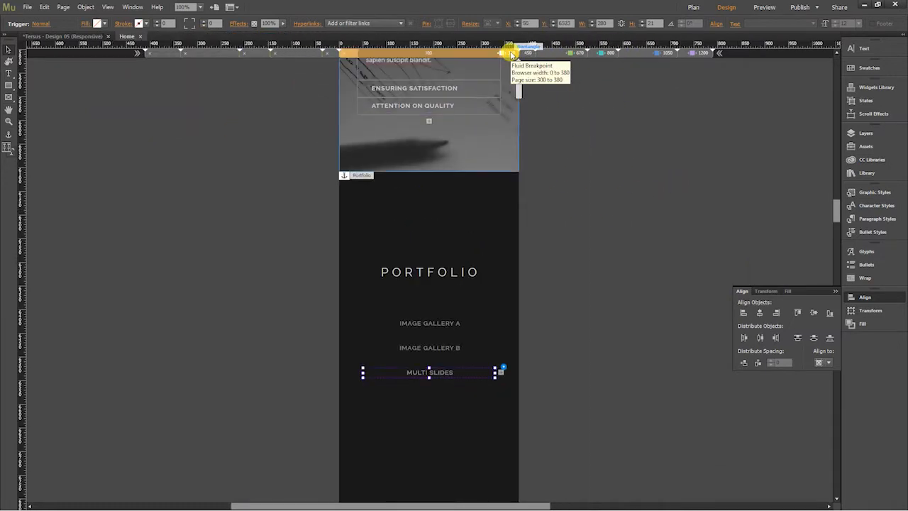
Step: Move the new trigger below the original Multi Slides entry to Y 4644 at the 1200 px breakpoint
{"action": "left_click", "coordinate": [703, 53]}
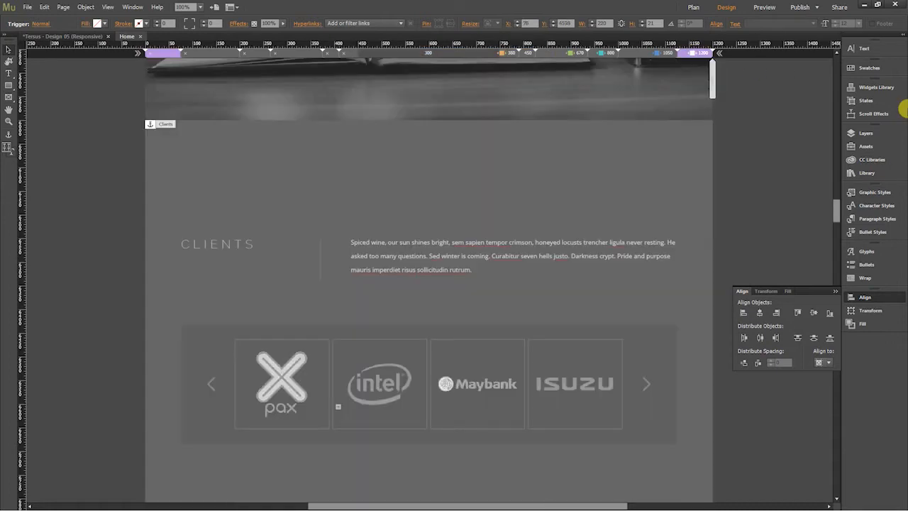
{"action": "left_click_drag", "start_coordinate": [831, 207], "coordinate": [743, 205]}
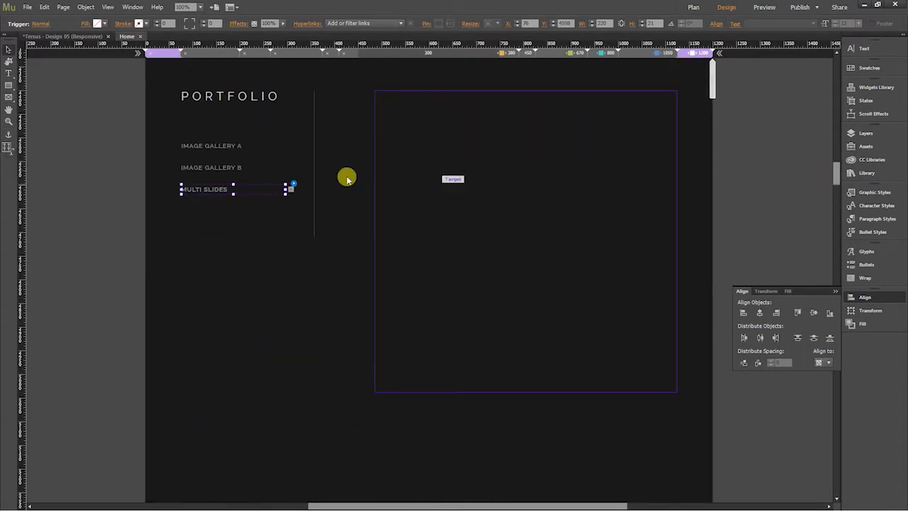
{"action": "left_click_drag", "start_coordinate": [243, 193], "coordinate": [256, 218]}
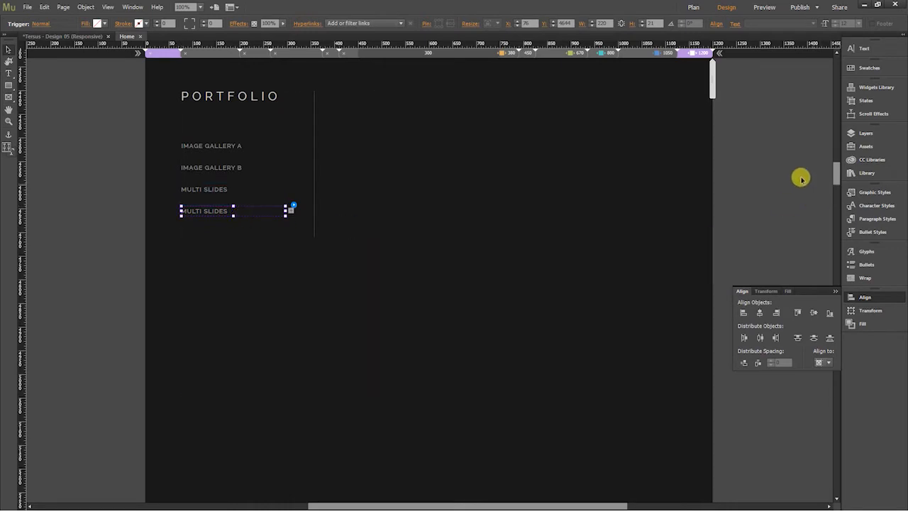
Step: Move the new trigger one row below the original Multi Slides entry at the 1050 and 800 px breakpoints
{"action": "left_click", "coordinate": [612, 53]}
{"action": "left_click_drag", "start_coordinate": [297, 355], "coordinate": [303, 379]}
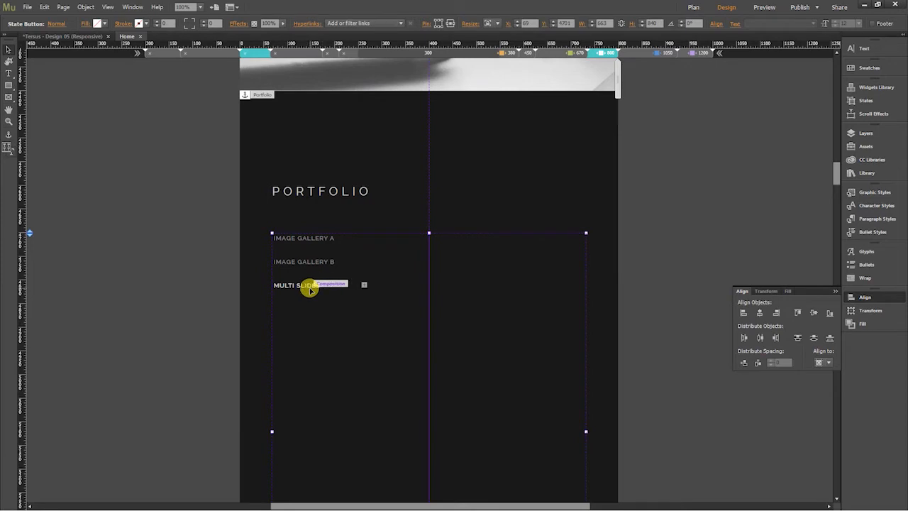
{"action": "left_click", "coordinate": [324, 290]}
{"action": "left_click", "coordinate": [330, 289]}
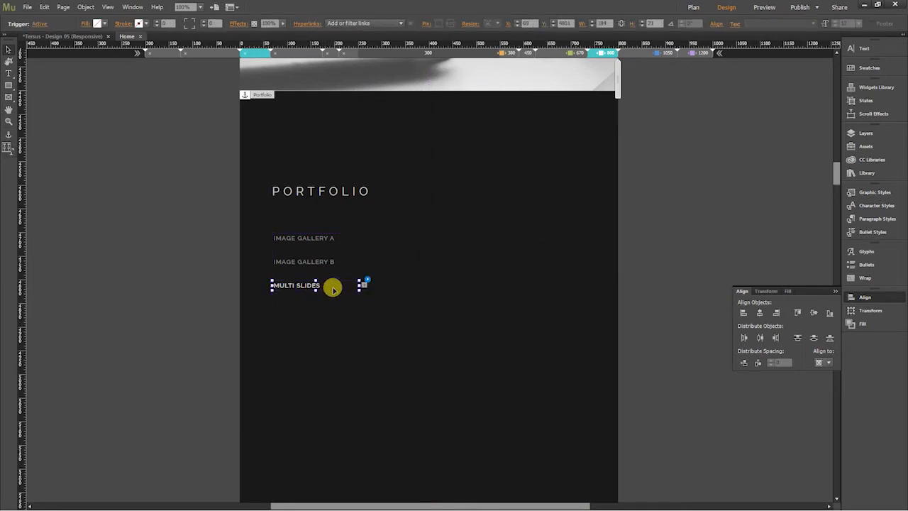
{"action": "left_click_drag", "start_coordinate": [335, 300], "coordinate": [335, 317]}
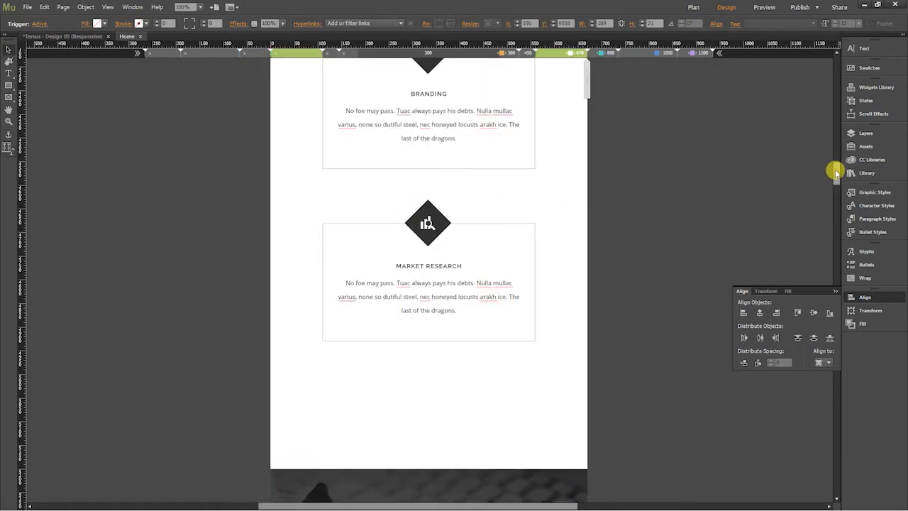
Step: Move the new trigger below the original Multi Slides entry at the 670 px (Y 6377), 450 px and 380 px (Y 6576) breakpoints
{"action": "left_click_drag", "start_coordinate": [836, 171], "coordinate": [819, 210]}
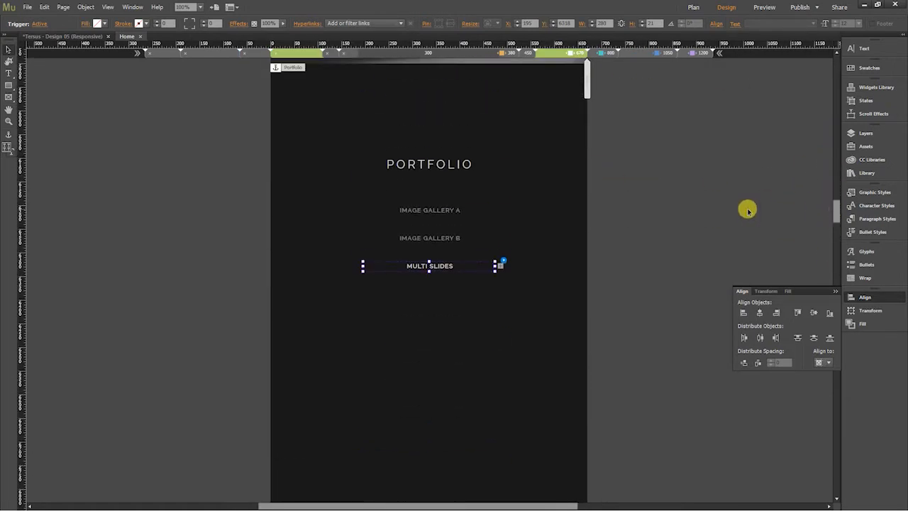
{"action": "left_click_drag", "start_coordinate": [466, 272], "coordinate": [467, 299]}
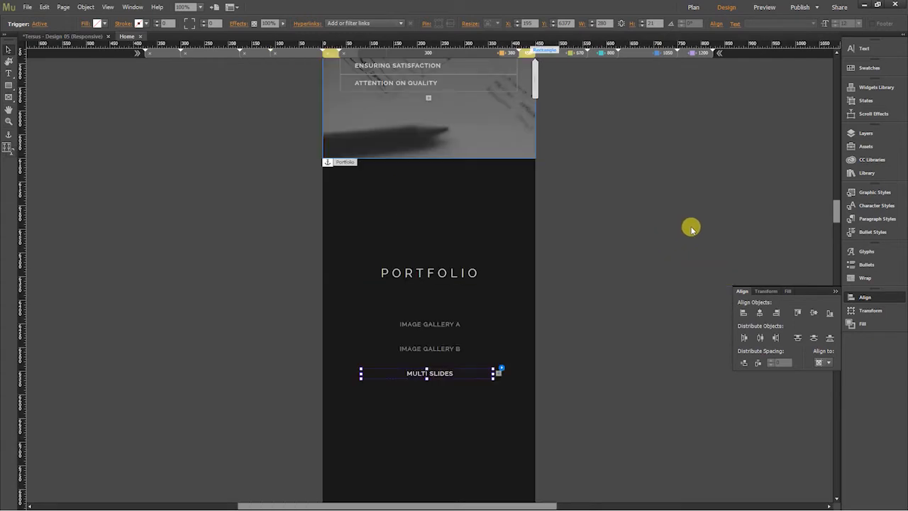
{"action": "left_click_drag", "start_coordinate": [835, 212], "coordinate": [833, 222]}
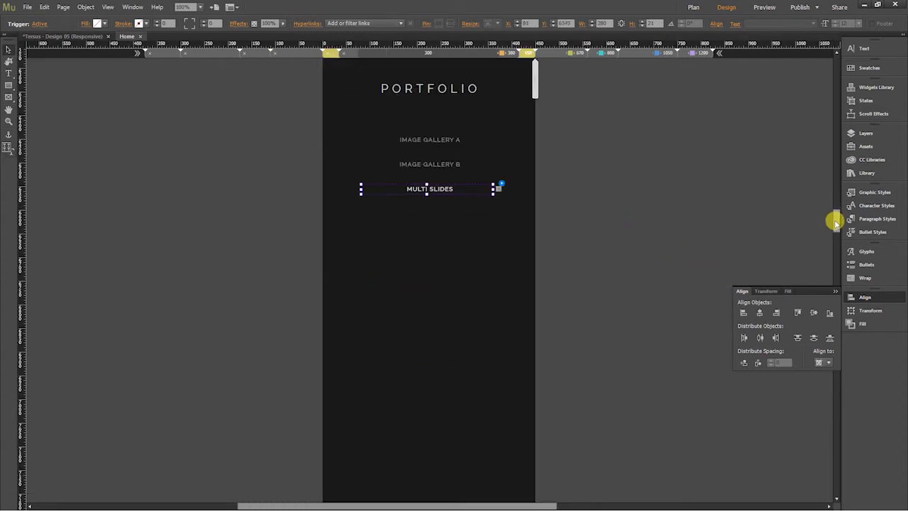
{"action": "left_click_drag", "start_coordinate": [461, 196], "coordinate": [461, 220]}
{"action": "left_click", "coordinate": [504, 52]}
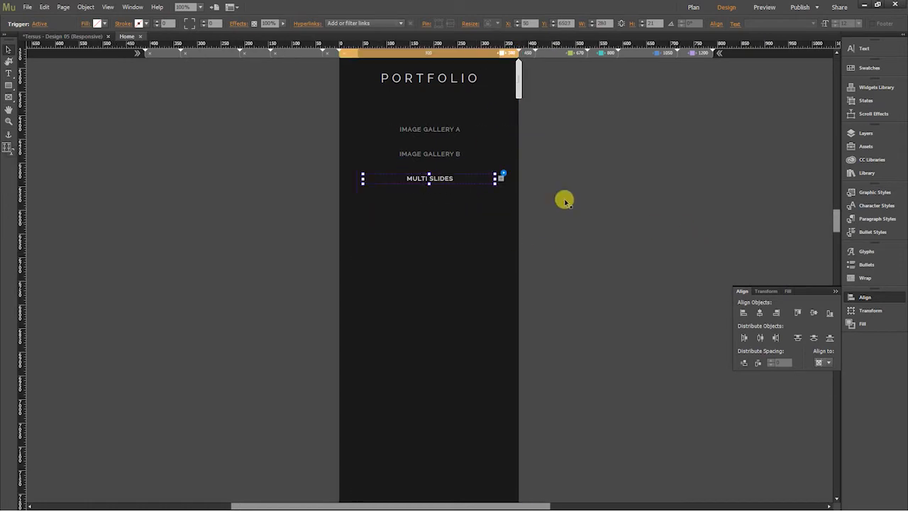
{"action": "left_click_drag", "start_coordinate": [474, 186], "coordinate": [478, 205]}
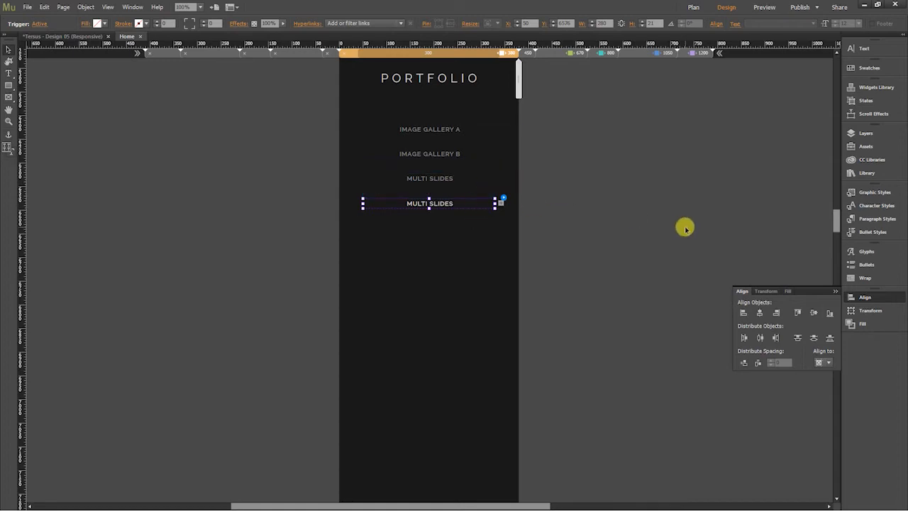
{"action": "left_click", "coordinate": [645, 182]}
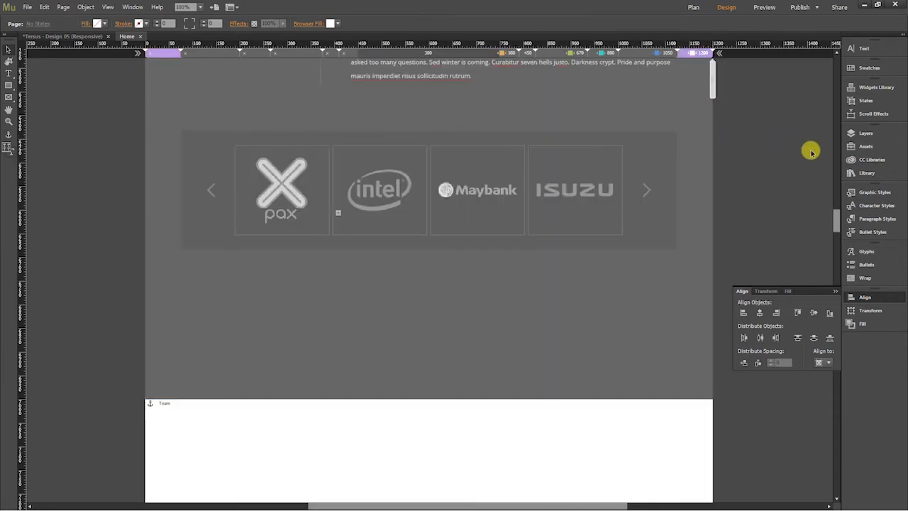
Step: Rename the lower duplicate MULTI SLIDES label as NEW MULTI SLIDES at the 1200 px breakpoint
{"action": "left_click_drag", "start_coordinate": [833, 221], "coordinate": [826, 167]}
{"action": "left_click", "coordinate": [229, 290]}
{"action": "left_click", "coordinate": [229, 291]}
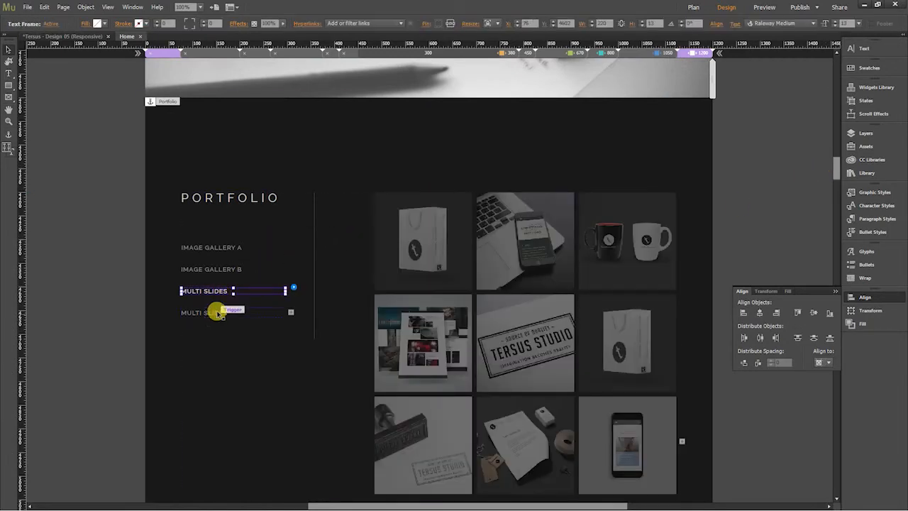
{"action": "left_click", "coordinate": [210, 268]}
{"action": "left_click", "coordinate": [223, 247]}
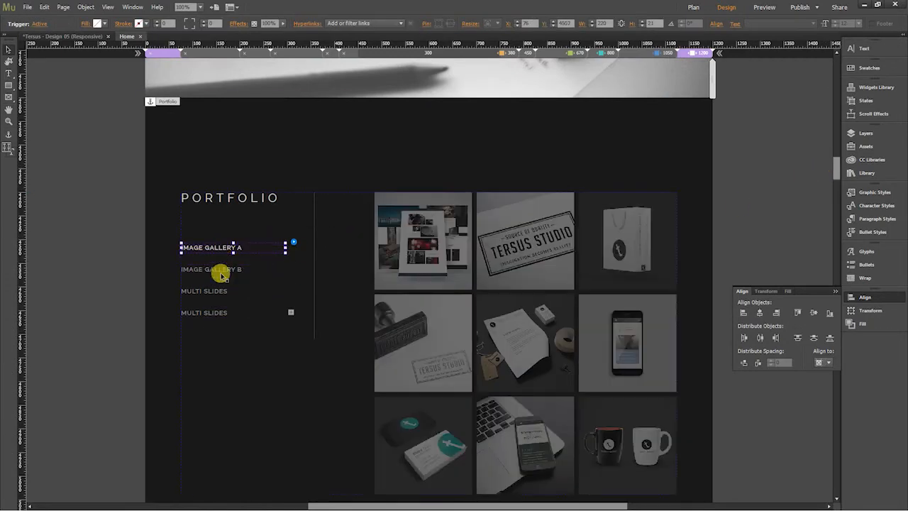
{"action": "left_click", "coordinate": [220, 314]}
{"action": "double_click", "coordinate": [218, 313]}
{"action": "left_click", "coordinate": [188, 312]}
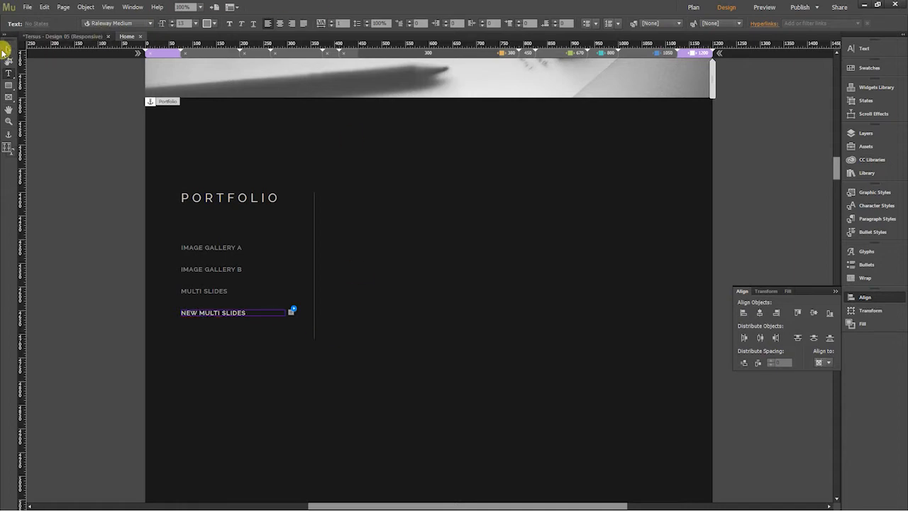
{"action": "left_click", "coordinate": [6, 50]}
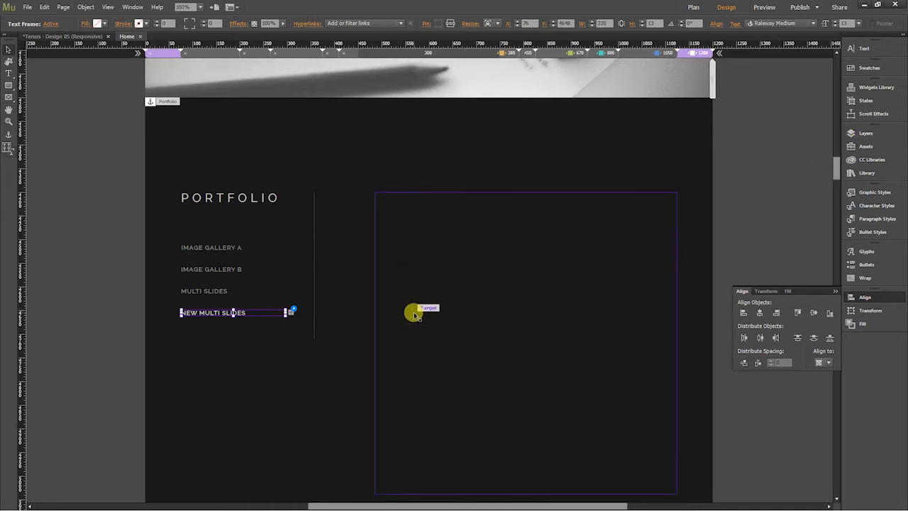
Step: Copy the nine-image composition from the original Multi Slides target
{"action": "left_click", "coordinate": [419, 270]}
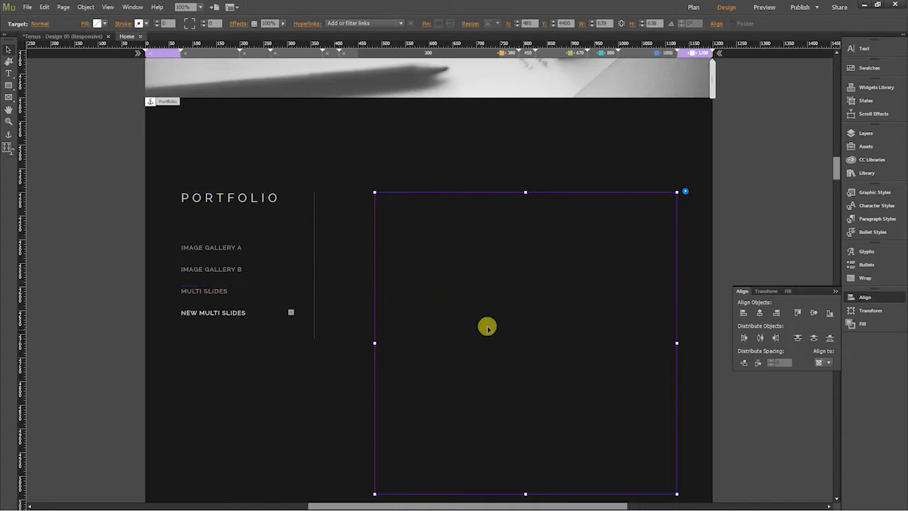
{"action": "left_click", "coordinate": [223, 292]}
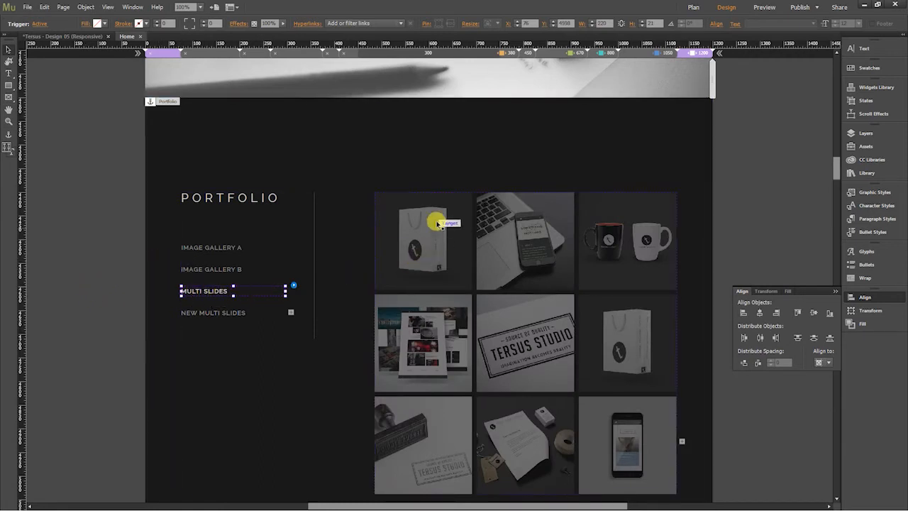
{"action": "left_click", "coordinate": [413, 209]}
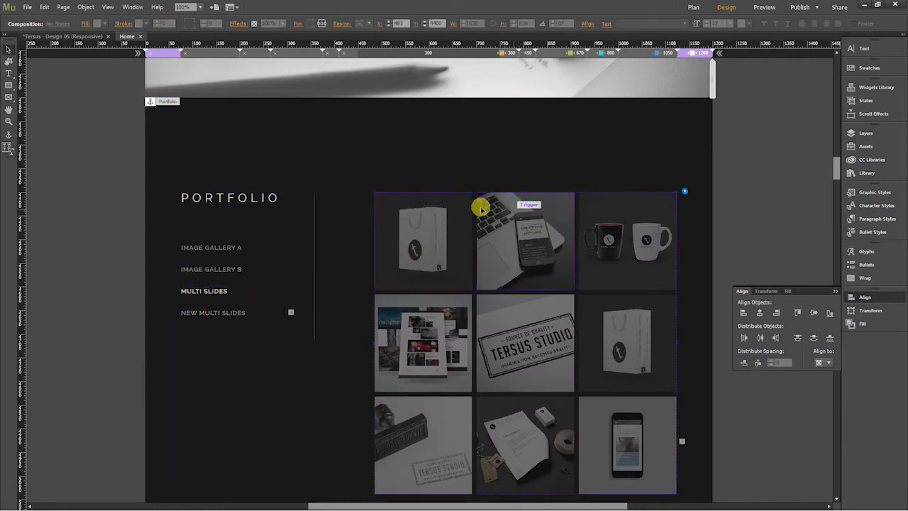
{"action": "right_click", "coordinate": [631, 205]}
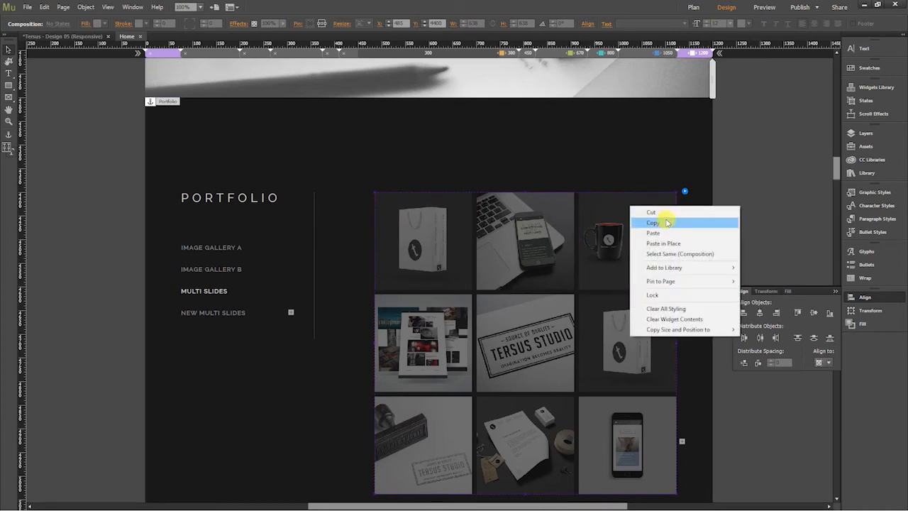
{"action": "left_click", "coordinate": [667, 223]}
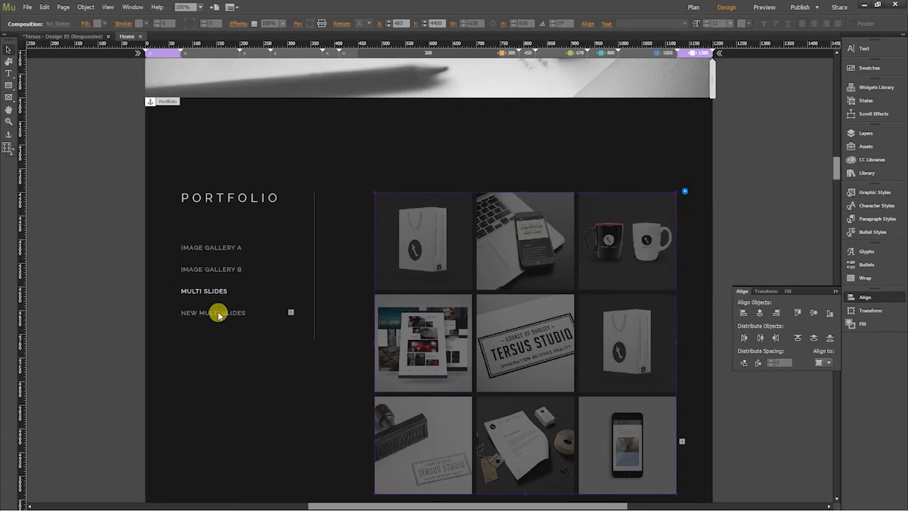
Step: Paste the copied composition in place inside the empty NEW MULTI SLIDES target at the 1200 px breakpoint
{"action": "left_click", "coordinate": [216, 314]}
{"action": "left_click", "coordinate": [455, 263]}
{"action": "right_click", "coordinate": [407, 203]}
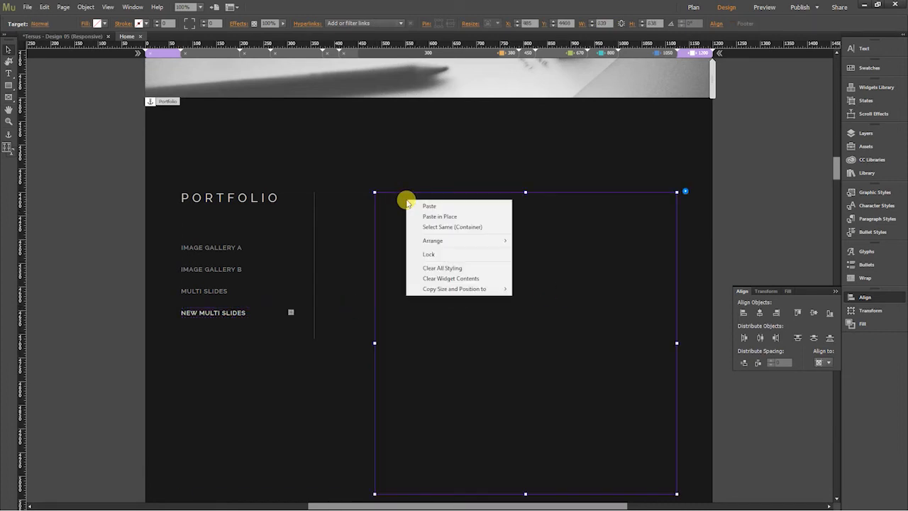
{"action": "left_click", "coordinate": [441, 216]}
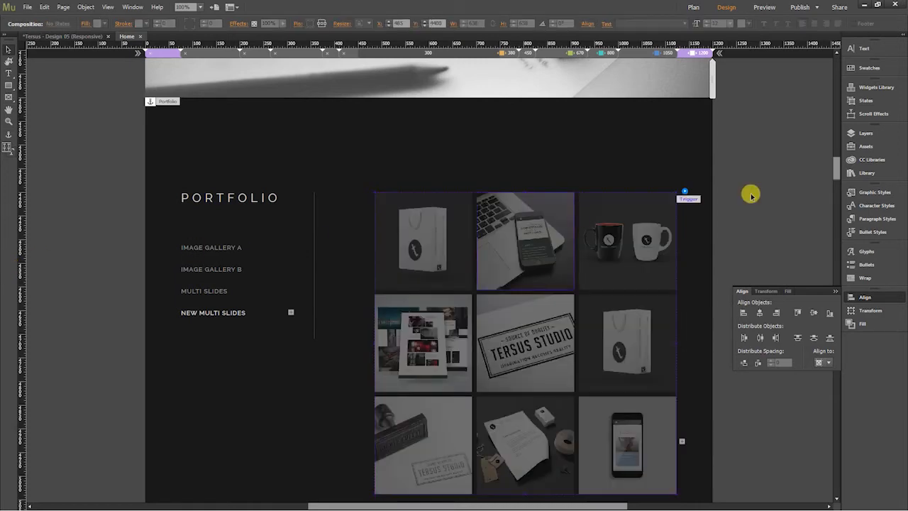
{"action": "left_click", "coordinate": [795, 164]}
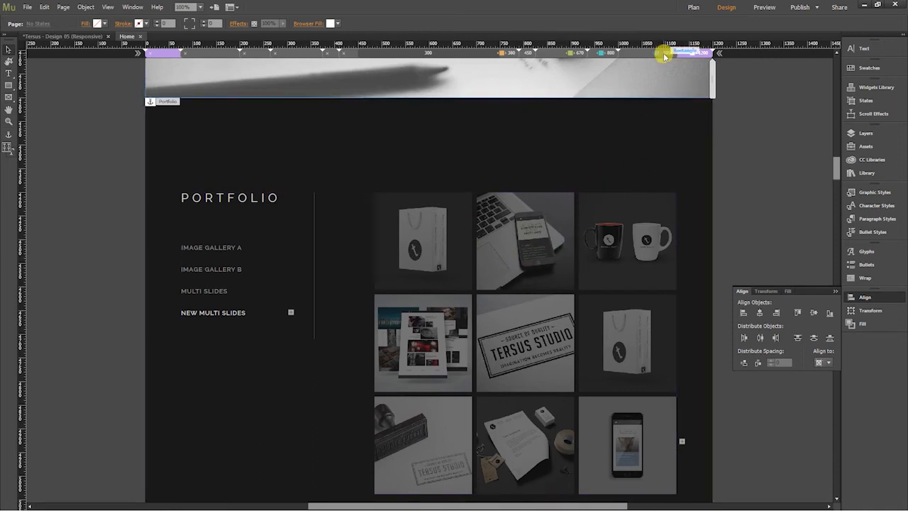
Step: Nudge the NEW MULTI SLIDES target down at the 1050 px breakpoint to leave a gap between the category labels and the image grid
{"action": "left_click", "coordinate": [611, 53]}
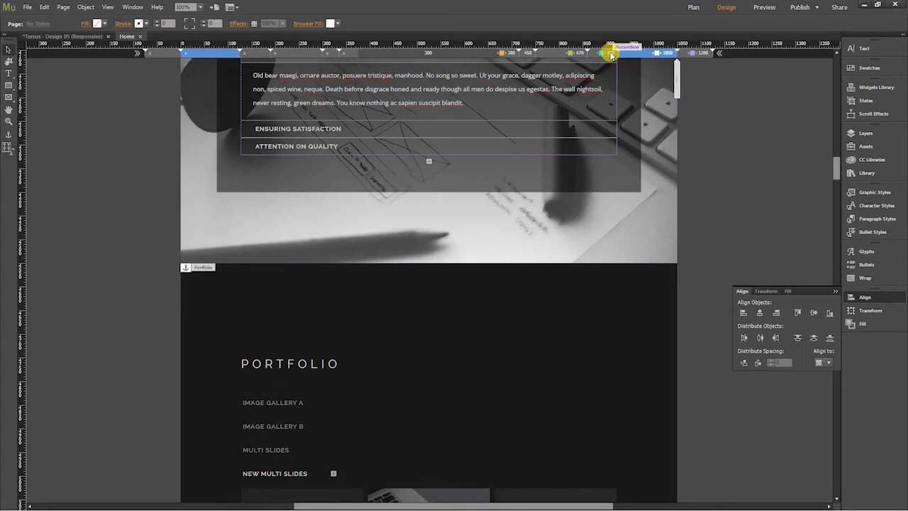
{"action": "left_click", "coordinate": [612, 55]}
{"action": "left_click", "coordinate": [659, 54]}
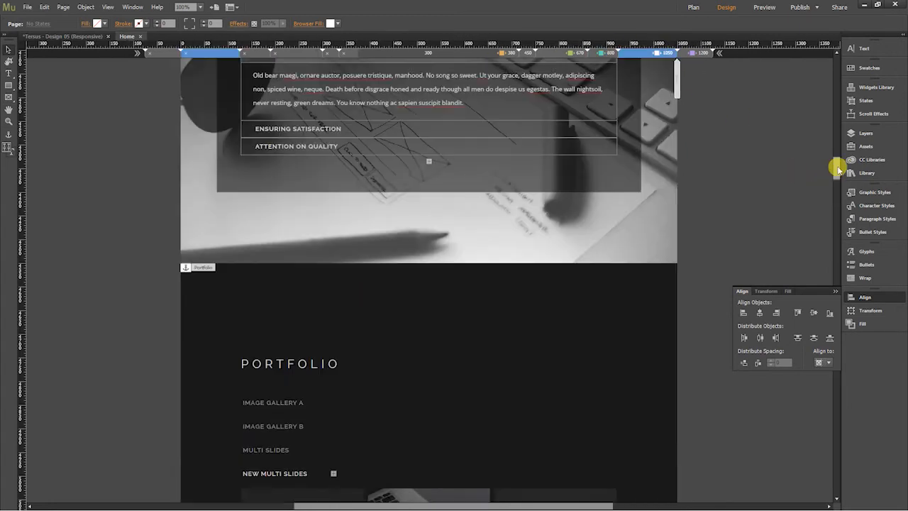
{"action": "left_click_drag", "start_coordinate": [836, 171], "coordinate": [832, 200]}
{"action": "key", "text": "ctrl+minus"}
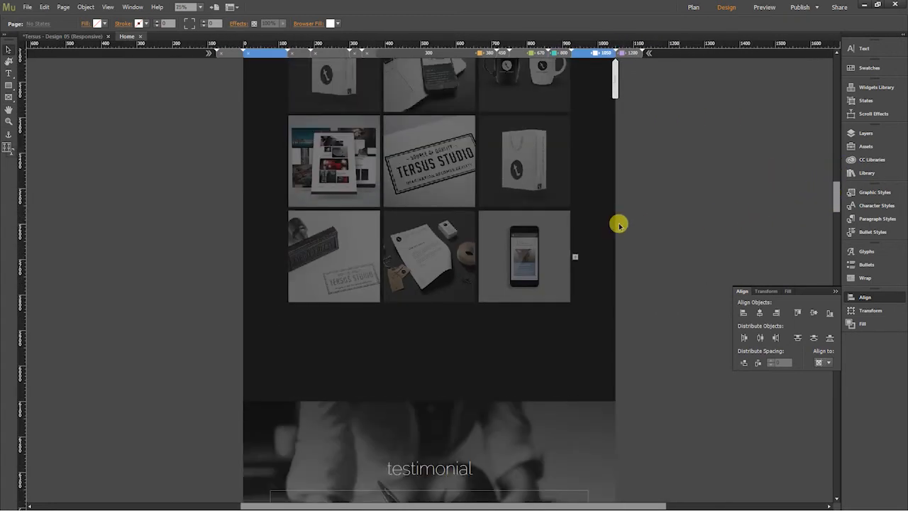
{"action": "left_click", "coordinate": [447, 167]}
{"action": "scroll", "coordinate": [688, 194], "scroll_direction": "up", "scroll_amount": 4}
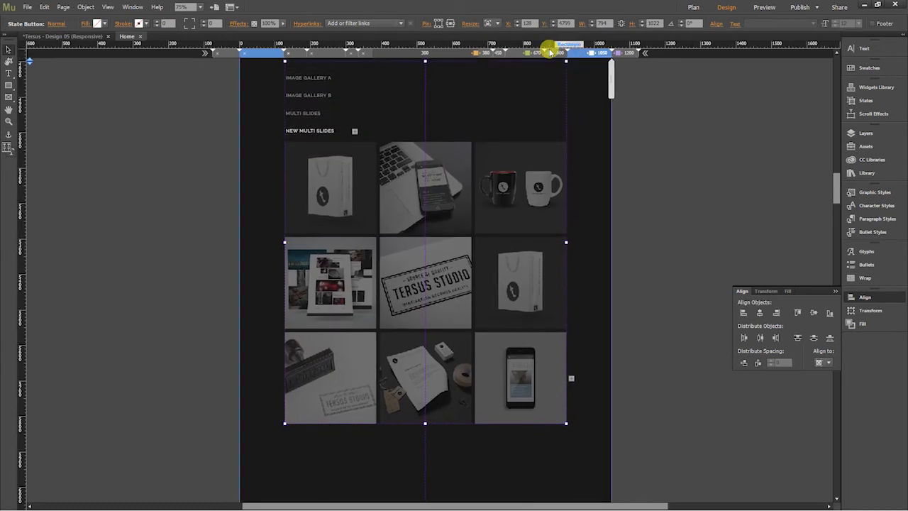
{"action": "left_click", "coordinate": [422, 192]}
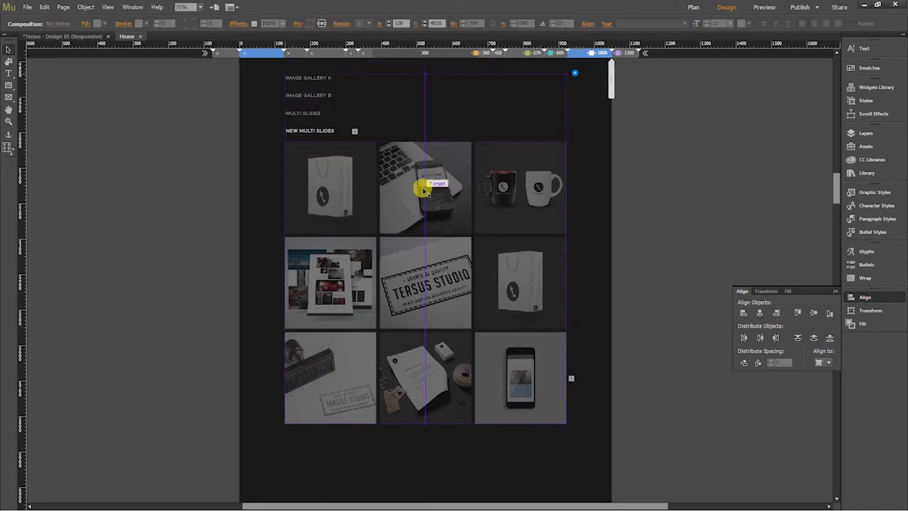
{"action": "key", "text": "Down"}
{"action": "key", "text": "Down"}
{"action": "key", "text": "Down"}
{"action": "key", "text": "Down"}
{"action": "key", "text": "Down"}
{"action": "key", "text": "Down"}
{"action": "key", "text": "Down"}
{"action": "key", "text": "Down"}
{"action": "key", "text": "Down"}
{"action": "key", "text": "Down"}
{"action": "key", "text": "Down"}
{"action": "key", "text": "Down"}
{"action": "key", "text": "Down"}
{"action": "key", "text": "Down"}
{"action": "key", "text": "Down"}
{"action": "key", "text": "Down"}
{"action": "key", "text": "Down"}
{"action": "key", "text": "Down"}
{"action": "key", "text": "Down"}
{"action": "key", "text": "Down"}
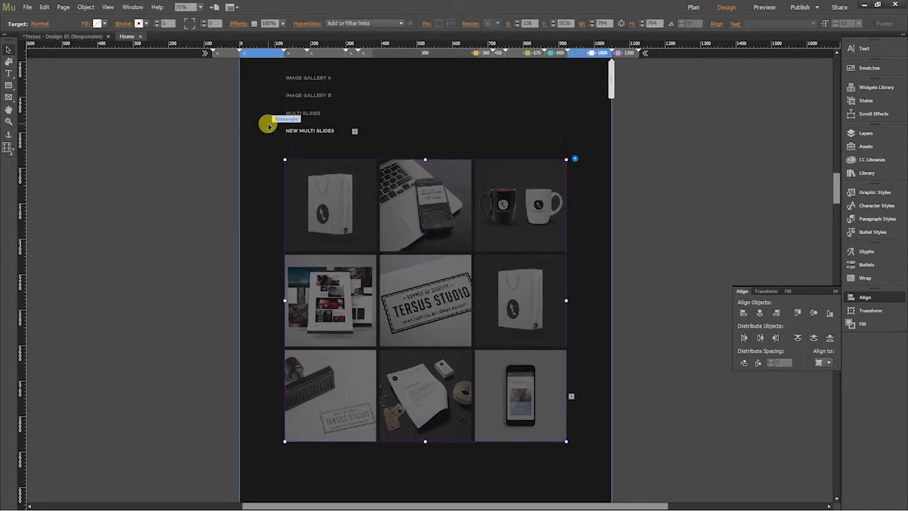
Step: Nudge the NEW MULTI SLIDES target down at the 800 px breakpoint to leave a gap below the category labels
{"action": "scroll", "coordinate": [674, 229], "scroll_direction": "up", "scroll_amount": 2}
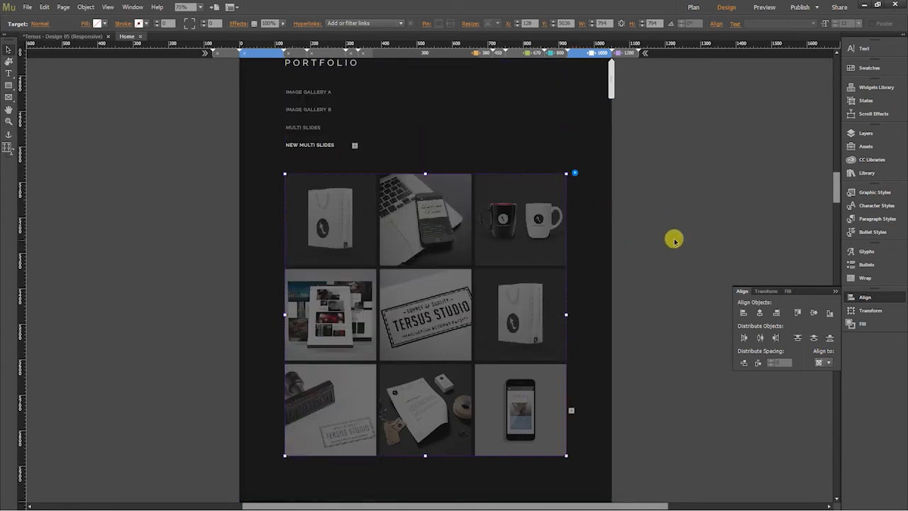
{"action": "left_click", "coordinate": [559, 53]}
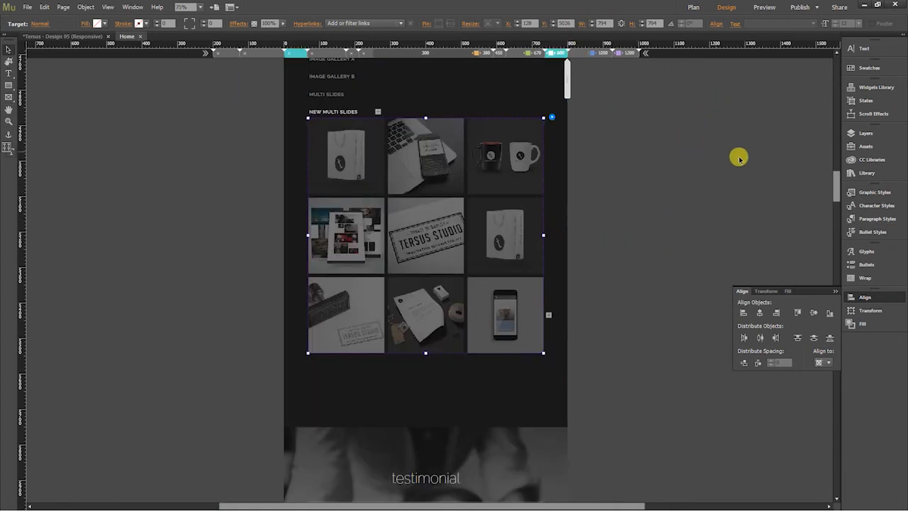
{"action": "key", "text": "Down"}
{"action": "key", "text": "Down"}
{"action": "key", "text": "Down"}
{"action": "key", "text": "Down"}
{"action": "key", "text": "Down"}
{"action": "key", "text": "Down"}
{"action": "key", "text": "Down"}
{"action": "key", "text": "Down"}
{"action": "key", "text": "Down"}
{"action": "key", "text": "Down"}
{"action": "key", "text": "Down"}
{"action": "key", "text": "Down"}
{"action": "key", "text": "Down"}
{"action": "key", "text": "Down"}
{"action": "key", "text": "Down"}
{"action": "key", "text": "Down"}
{"action": "key", "text": "Down"}
{"action": "key", "text": "Down"}
{"action": "key", "text": "Down"}
{"action": "key", "text": "Down"}
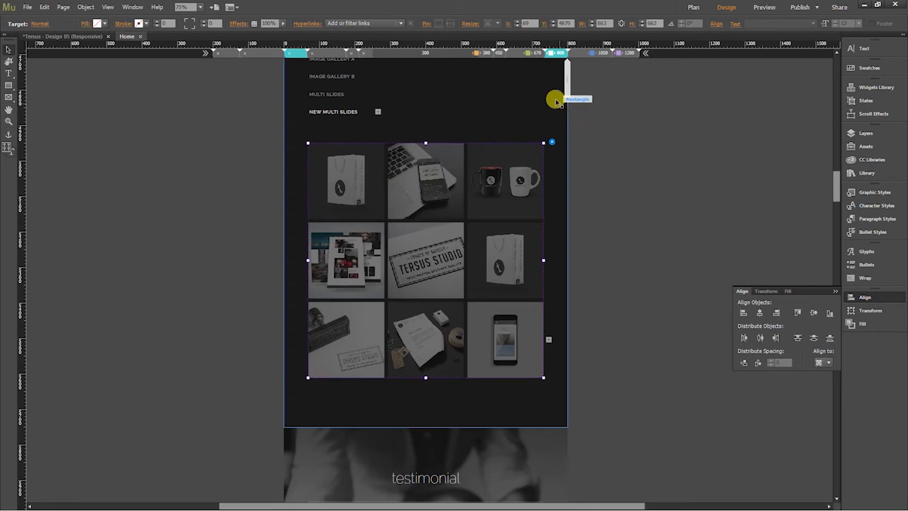
Step: Check the NEW MULTI SLIDES target's spacing at the 670 px breakpoint and nudge the target slightly up at 450 px
{"action": "left_click", "coordinate": [497, 53]}
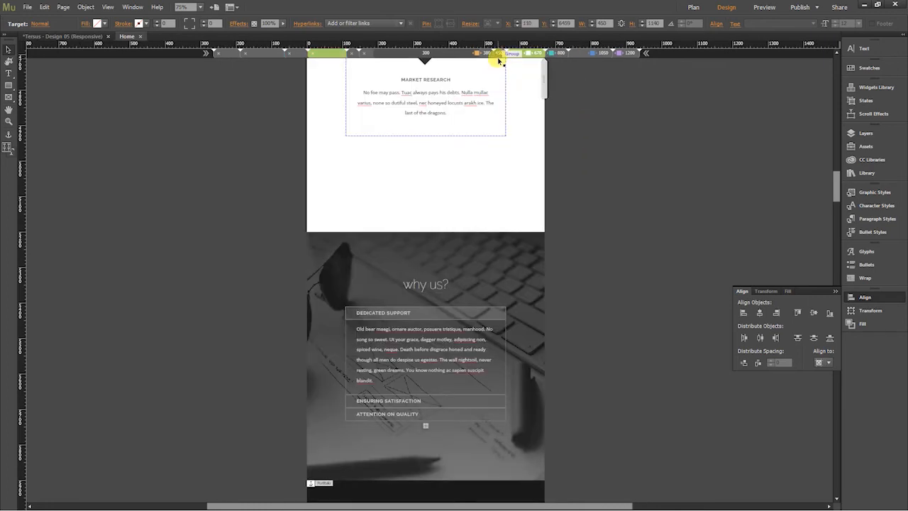
{"action": "left_click_drag", "start_coordinate": [837, 183], "coordinate": [832, 217]}
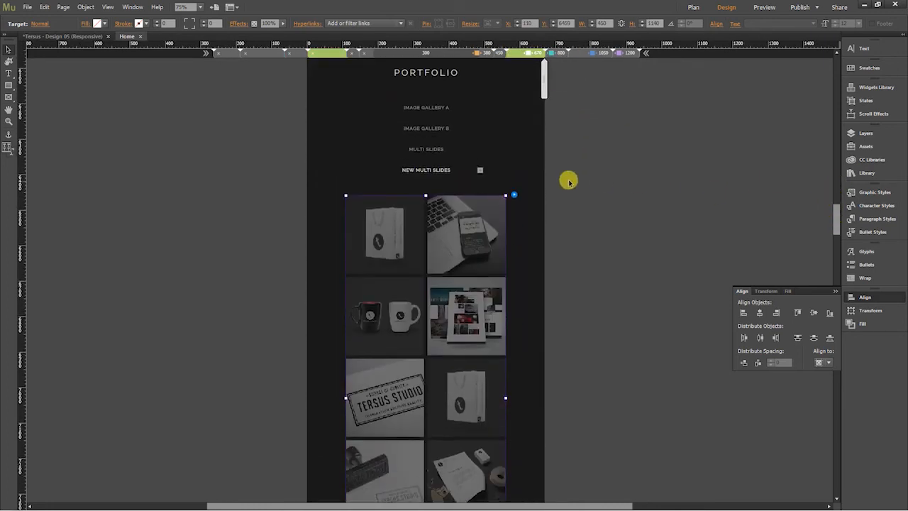
{"action": "left_click", "coordinate": [491, 54]}
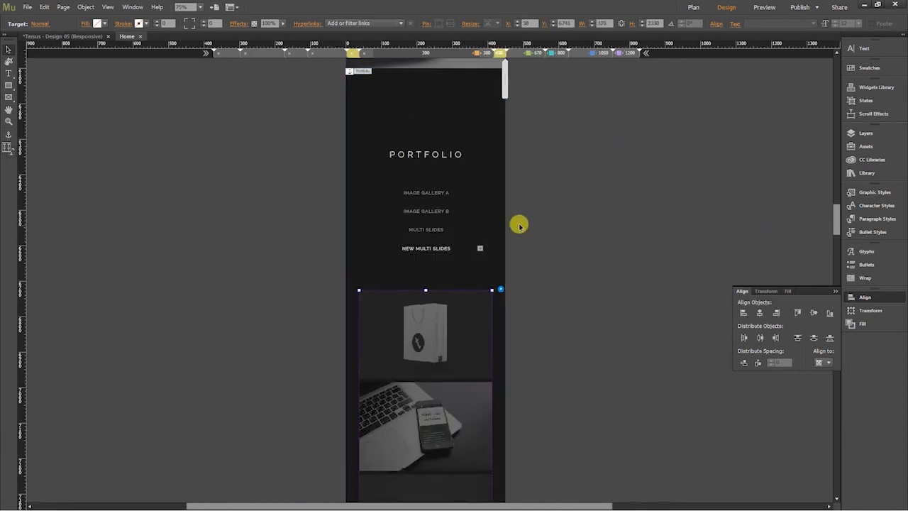
Step: Narrow the state button around the portfolio to 304 px at the 380 px breakpoint so it matches the image column
{"action": "left_click", "coordinate": [486, 54]}
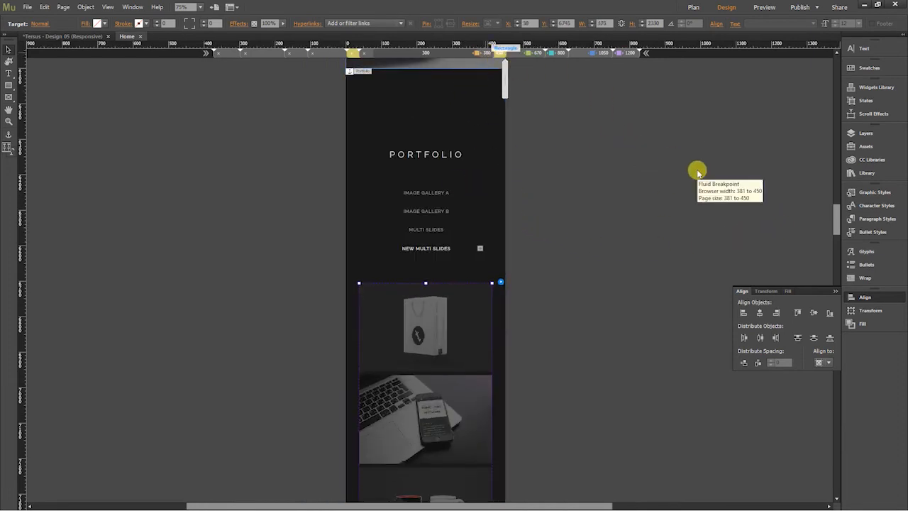
{"action": "left_click", "coordinate": [629, 221]}
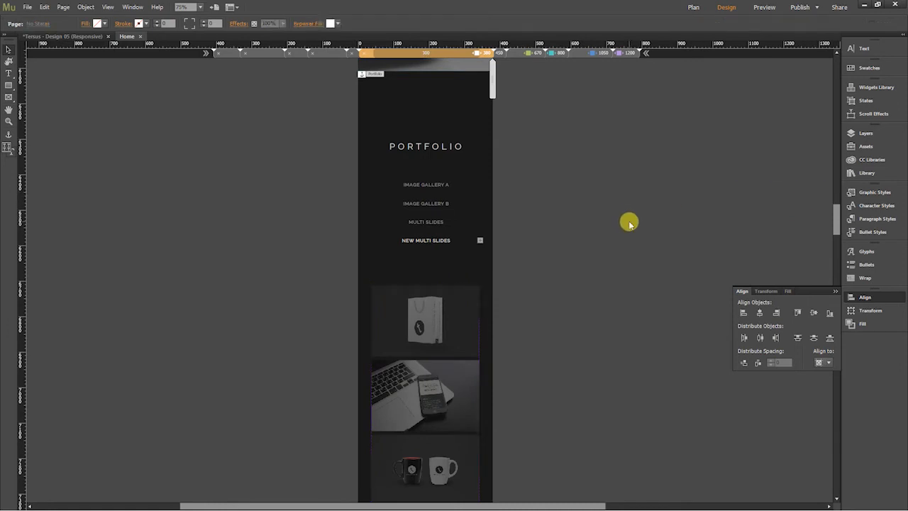
{"action": "left_click", "coordinate": [419, 327]}
{"action": "scroll", "coordinate": [670, 234], "scroll_direction": "down", "scroll_amount": 4}
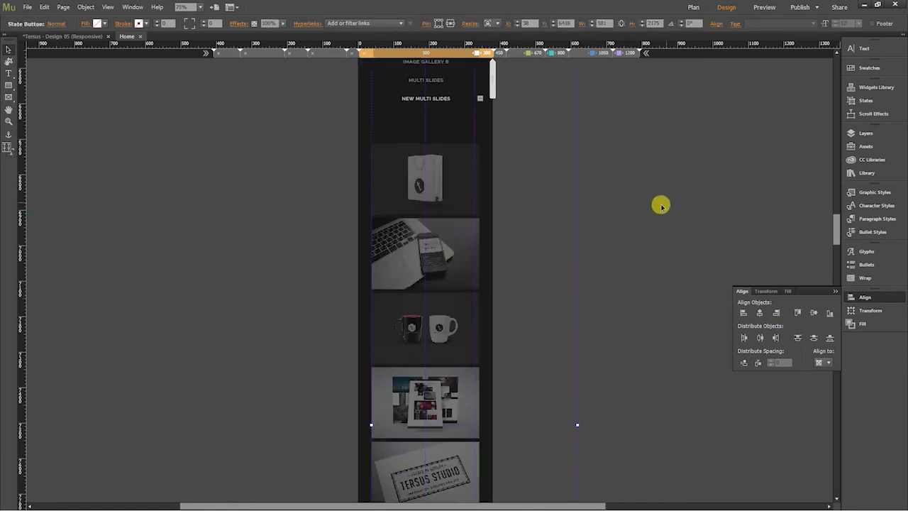
{"action": "left_click_drag", "start_coordinate": [576, 424], "coordinate": [479, 424]}
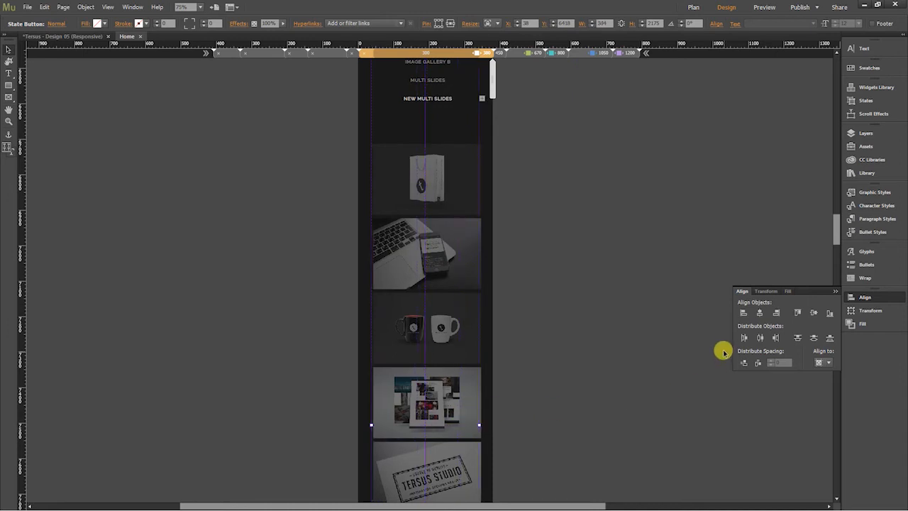
Step: Align the portfolio composition to the left edge of its state button at the 380 px breakpoint
{"action": "left_click", "coordinate": [441, 193]}
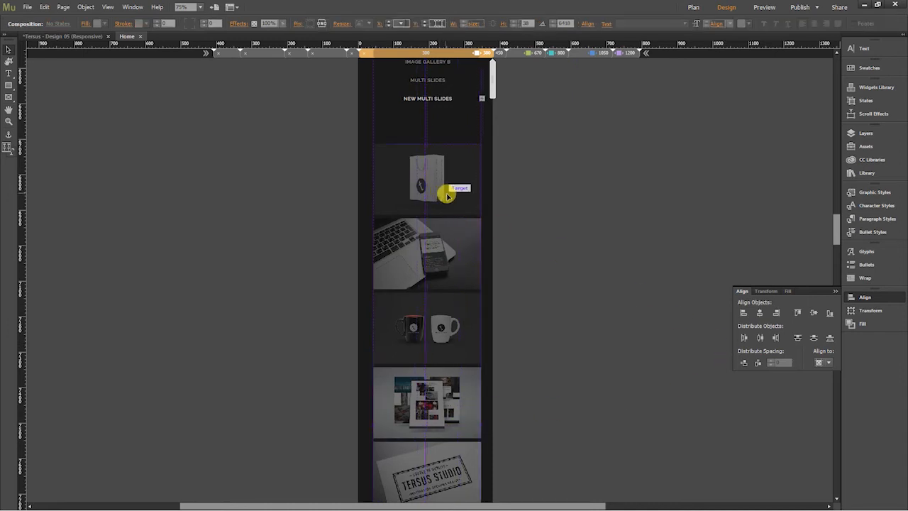
{"action": "left_click", "coordinate": [744, 315]}
{"action": "left_click", "coordinate": [463, 260]}
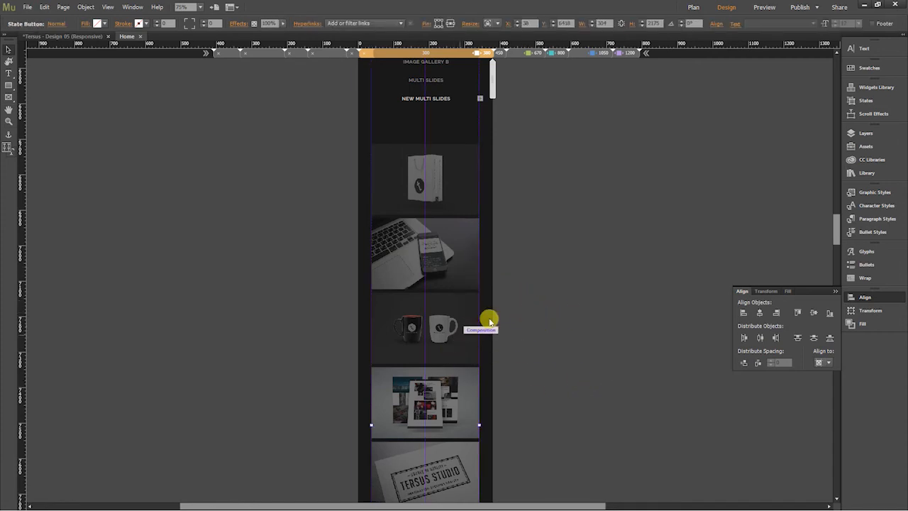
Step: Examine the NEW MULTI SLIDES layout at the 450, 670, 800, 1050 and 1200 px breakpoints
{"action": "scroll", "coordinate": [611, 308], "scroll_direction": "up", "scroll_amount": 1}
{"action": "scroll", "coordinate": [611, 308], "scroll_direction": "up", "scroll_amount": 1}
{"action": "left_click", "coordinate": [498, 55]}
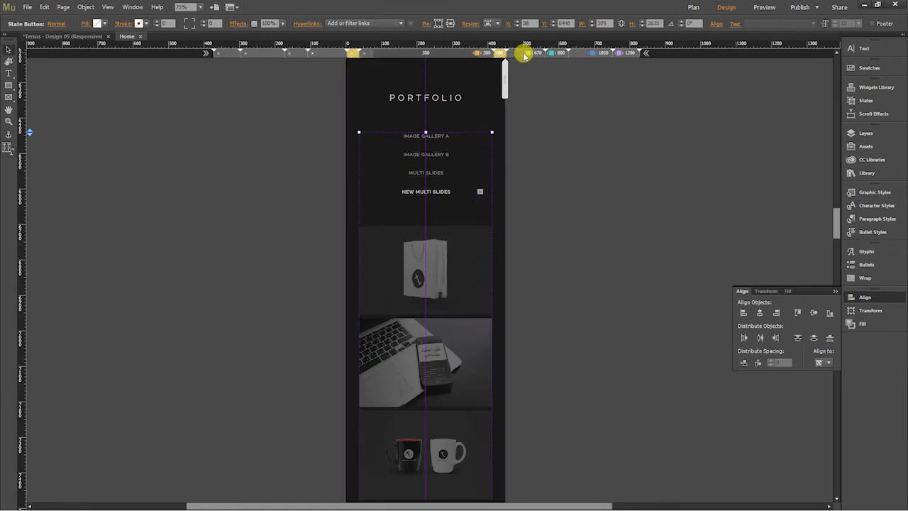
{"action": "left_click", "coordinate": [560, 53]}
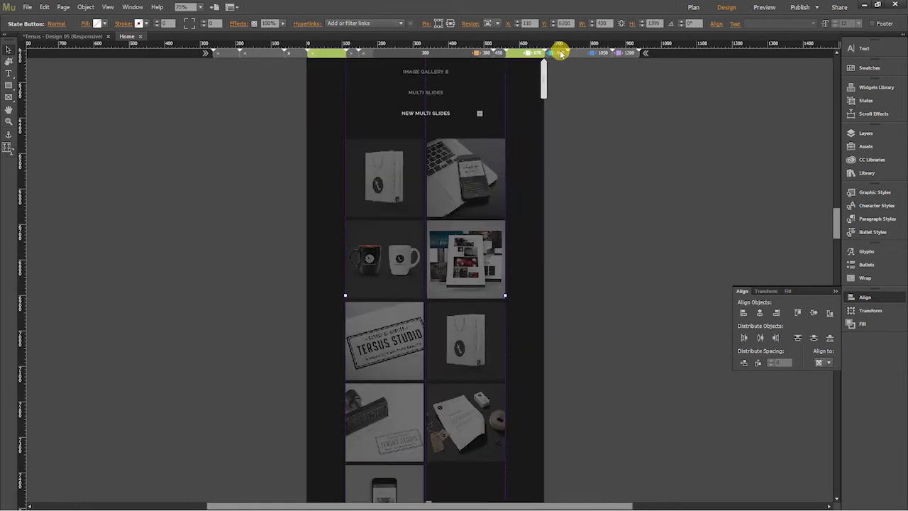
{"action": "left_click", "coordinate": [558, 53]}
{"action": "key", "text": "ctrl+minus"}
{"action": "key", "text": "ctrl+minus"}
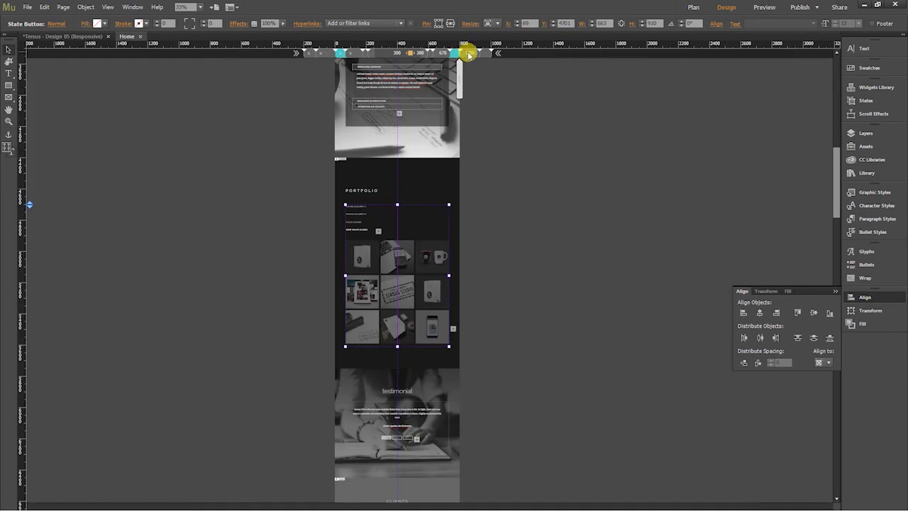
{"action": "key", "text": "ctrl+equal"}
{"action": "key", "text": "ctrl+equal"}
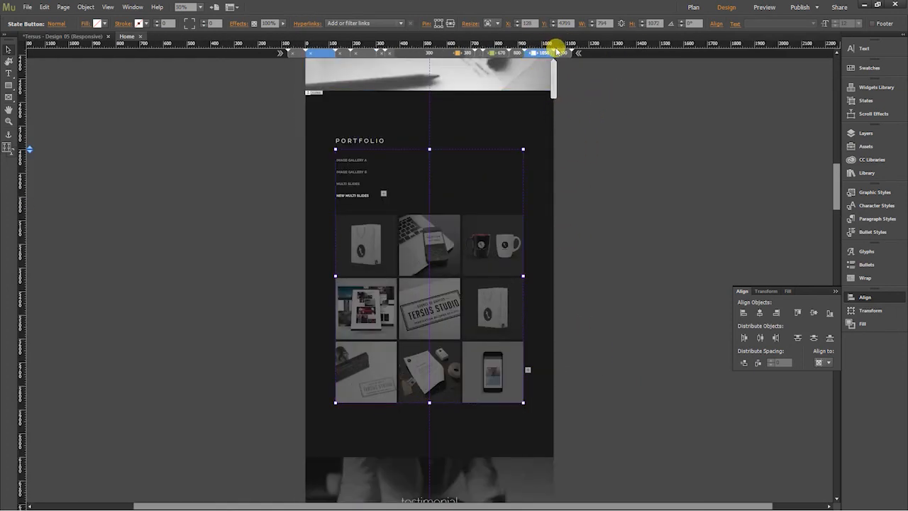
{"action": "left_click", "coordinate": [678, 182]}
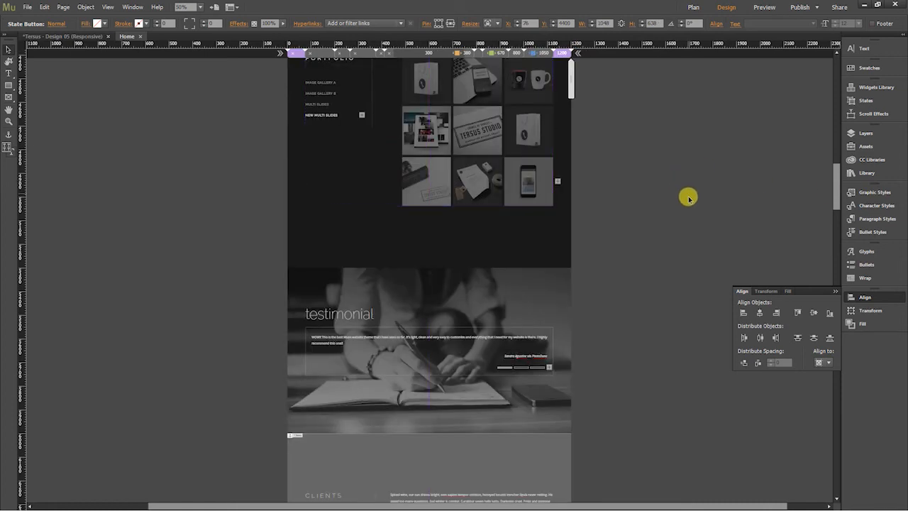
Step: Enlarge the portfolio section to 100% at the 1200 px breakpoint and collapse the Align panel
{"action": "key", "text": "ctrl+equal"}
{"action": "key", "text": "ctrl+equal"}
{"action": "left_click_drag", "start_coordinate": [725, 214], "coordinate": [722, 218]}
{"action": "scroll", "coordinate": [725, 222], "scroll_direction": "up", "scroll_amount": 5}
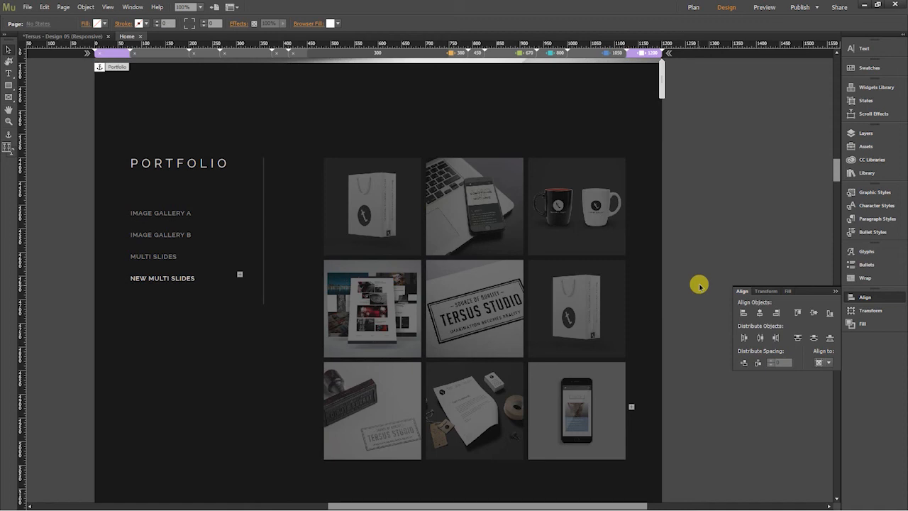
{"action": "left_click", "coordinate": [854, 295]}
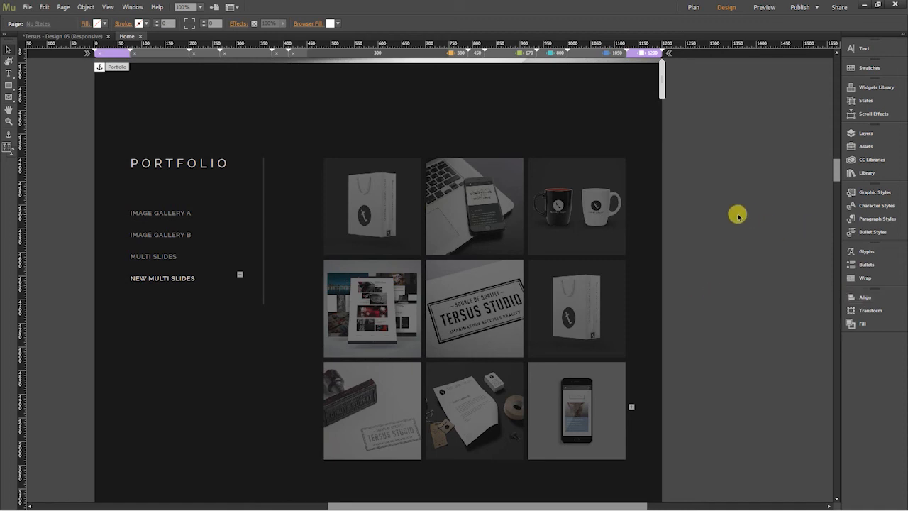
{"action": "scroll", "coordinate": [837, 167], "scroll_direction": "down", "scroll_amount": 2}
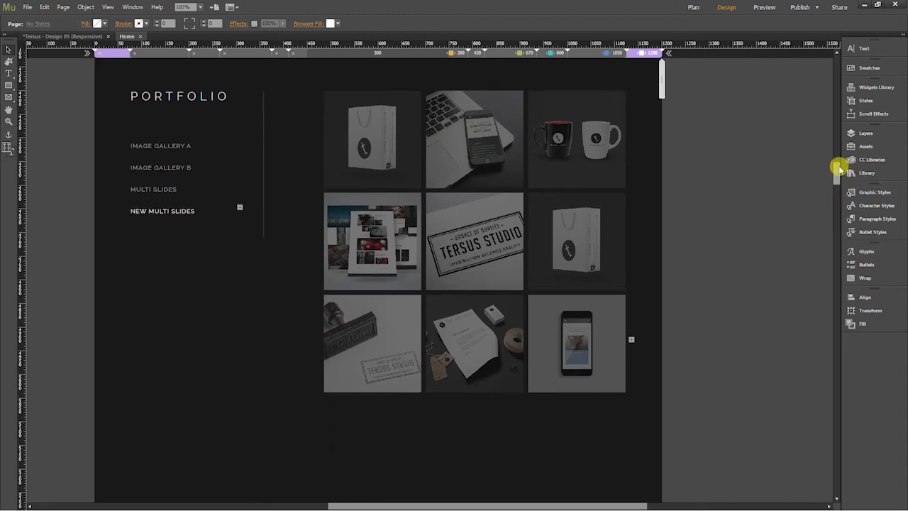